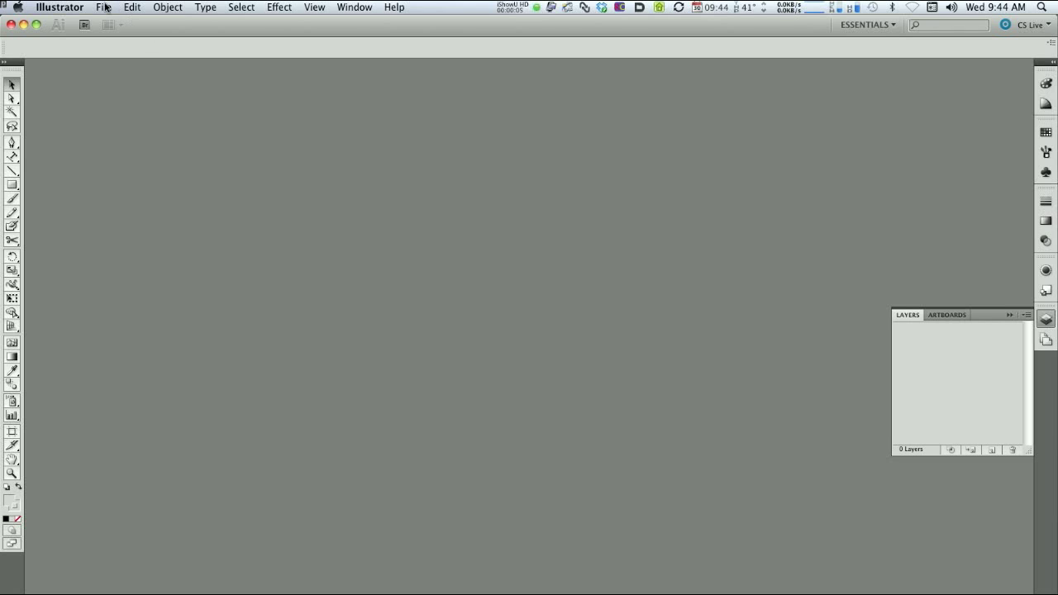
# - Open the File menu on the empty Illustrator workspace
pyautogui.click(105, 7)
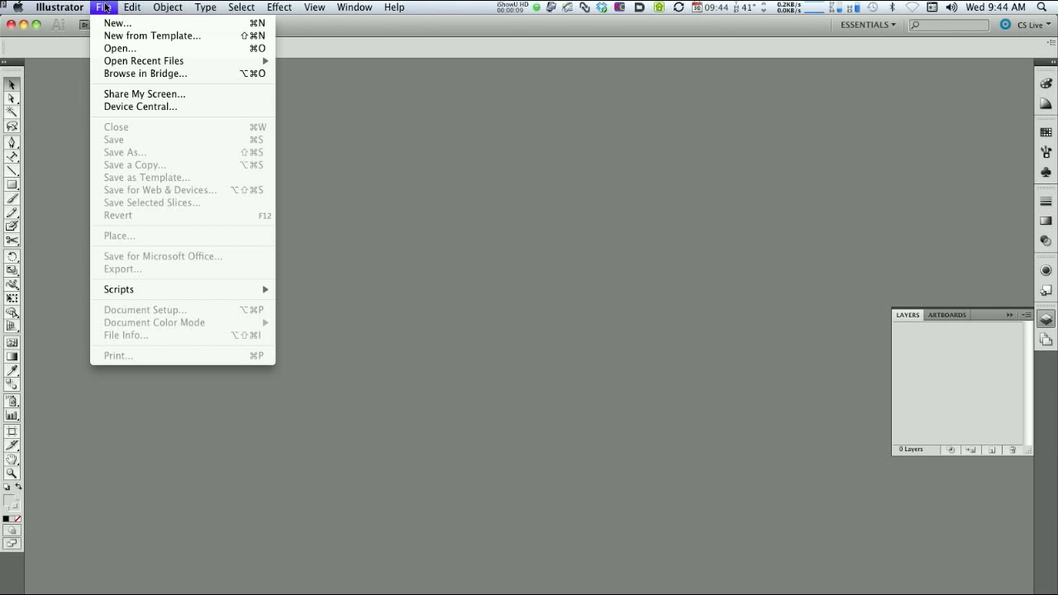
# - Create a landscape Print-profile A4 document, 297 × 210 mm, named 'DVD Slick'
pyautogui.click(117, 23)
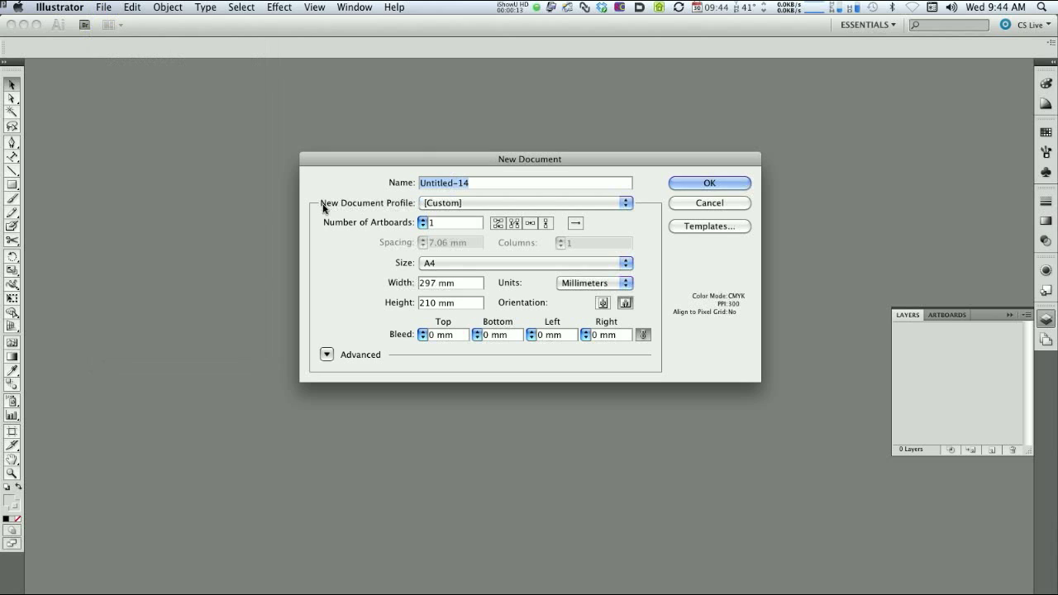
pyautogui.click(487, 209)
pyautogui.click(485, 218)
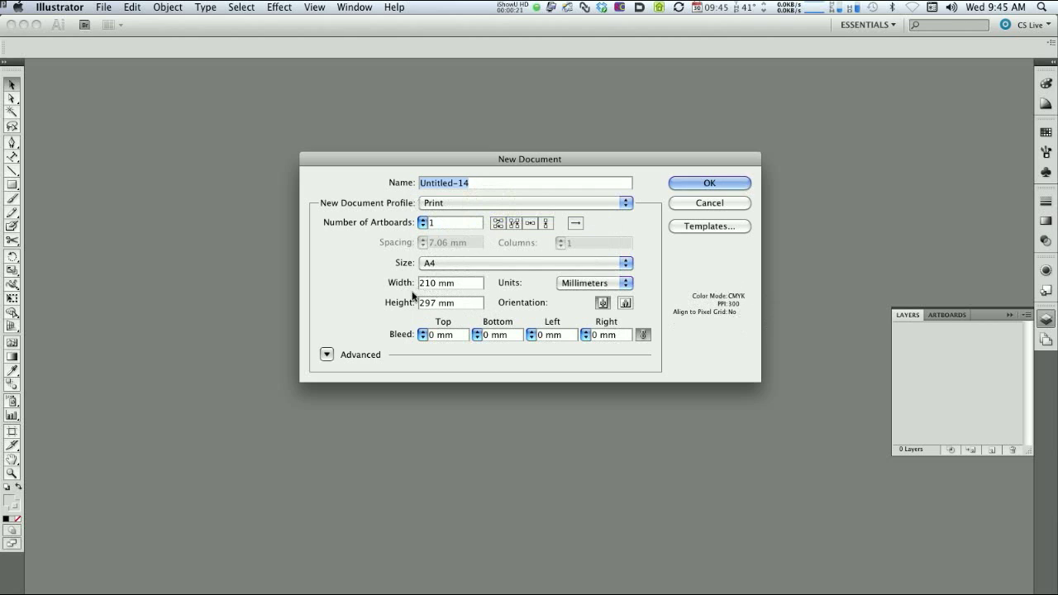
pyautogui.click(625, 304)
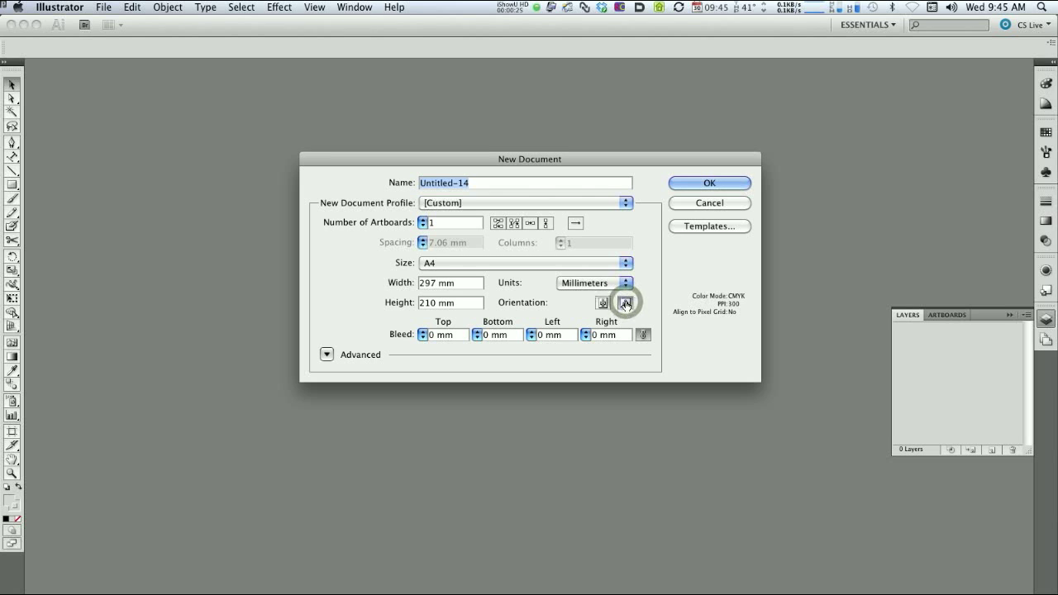
pyautogui.write('DVD Slick')
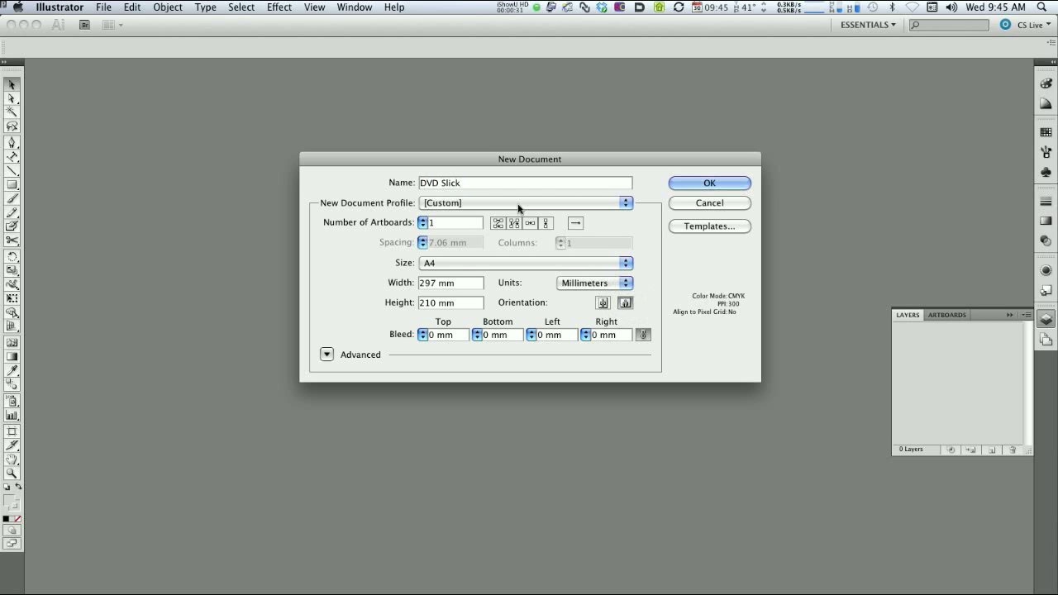
pyautogui.press('Return')
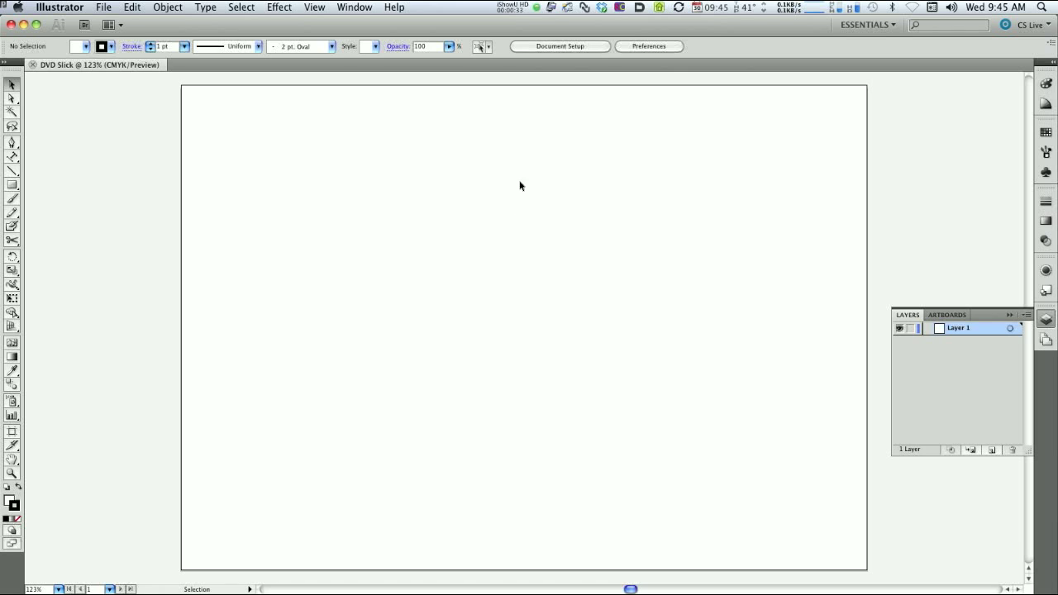
# - Save the document as DVD Slick.ai in the DVD Slick Tutorial folder, Illustrator CS5 format
pyautogui.click(105, 8)
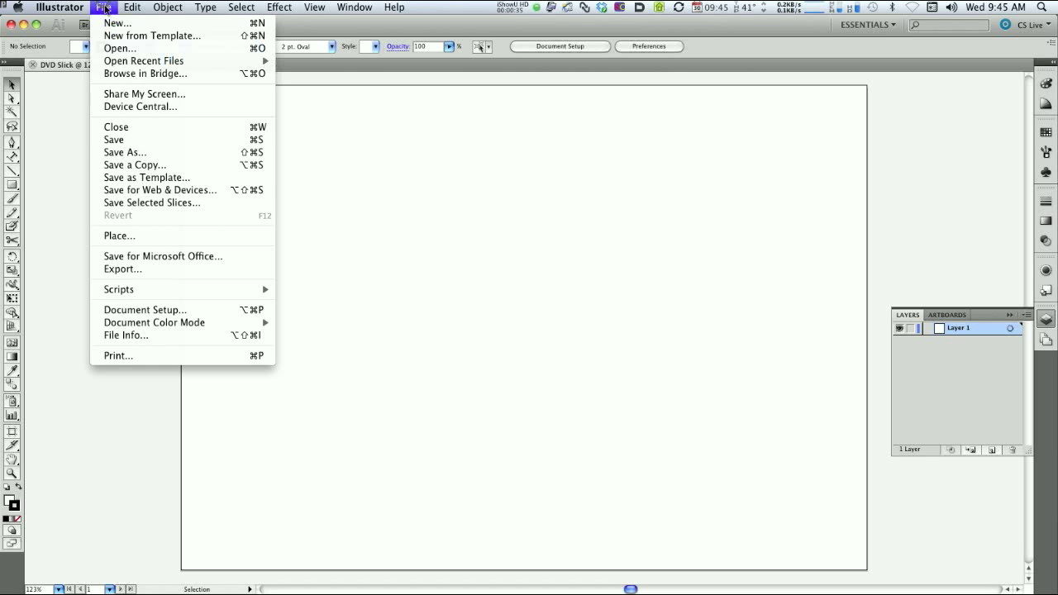
pyautogui.click(124, 152)
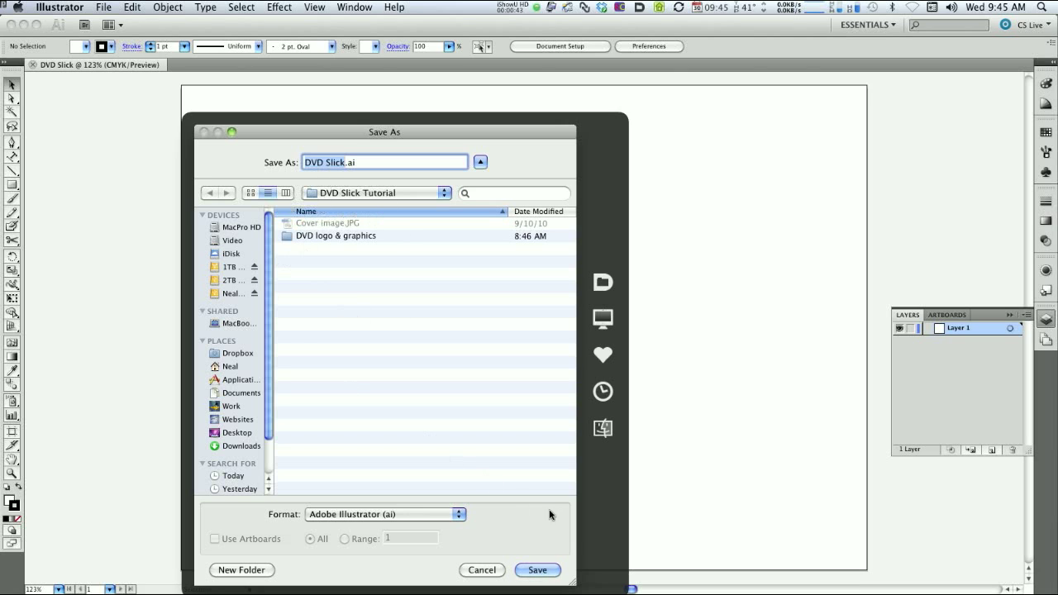
pyautogui.click(538, 570)
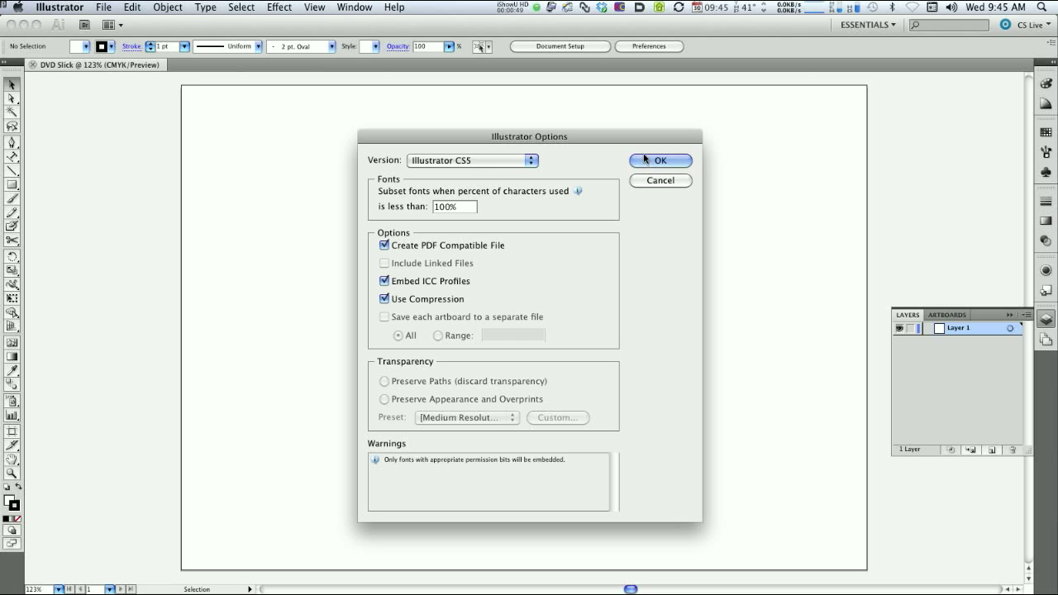
pyautogui.click(532, 161)
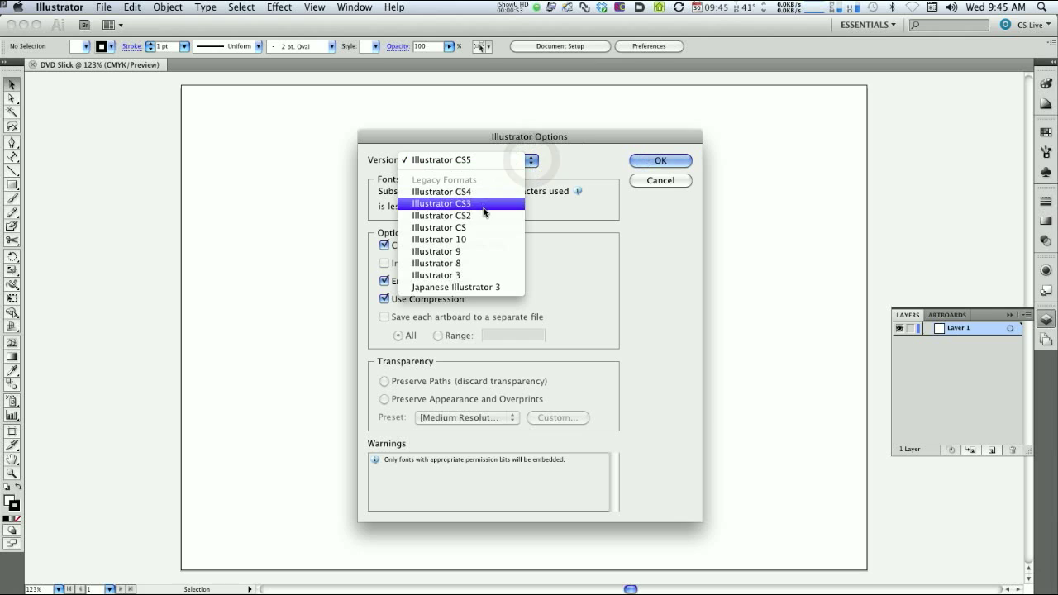
pyautogui.click(487, 162)
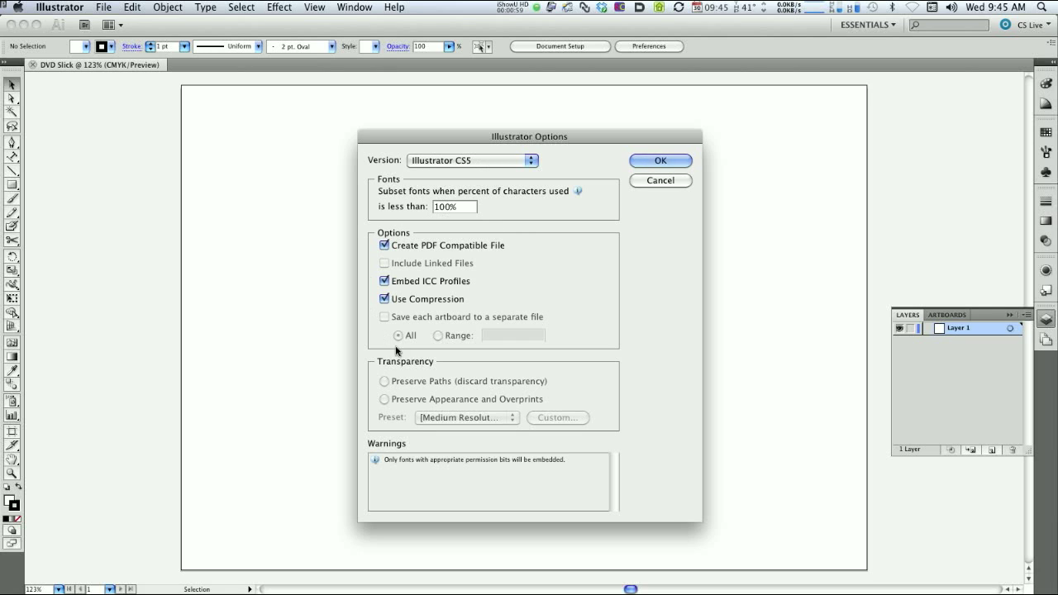
pyautogui.click(641, 159)
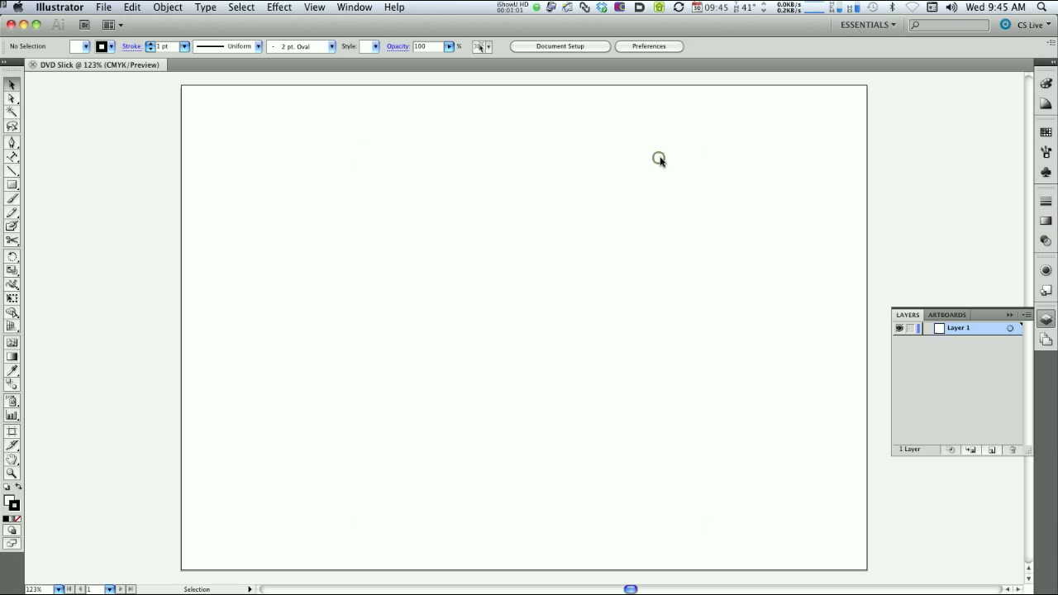
# - Rename Layer 1 to 'Template' and save the file
pyautogui.doubleClick(958, 332)
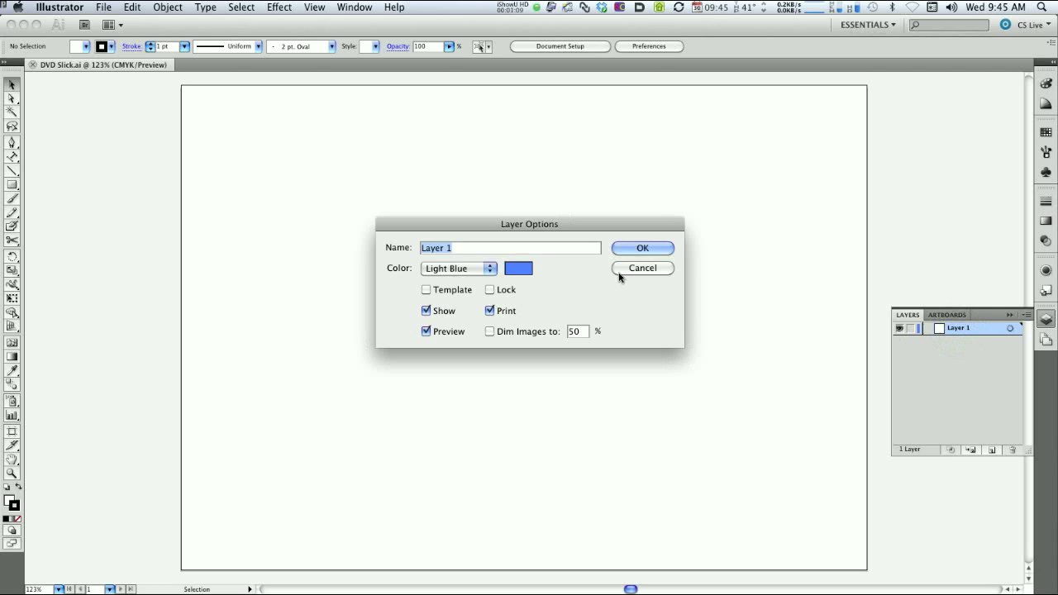
pyautogui.write('Template')
pyautogui.press('Return')
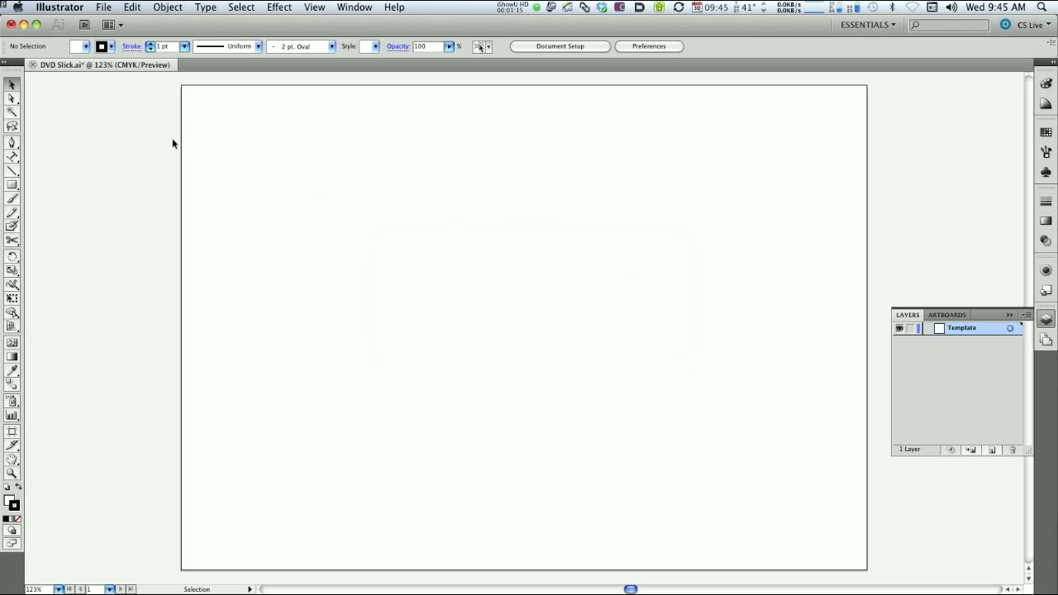
pyautogui.press('a')
pyautogui.press('super+shift+p')
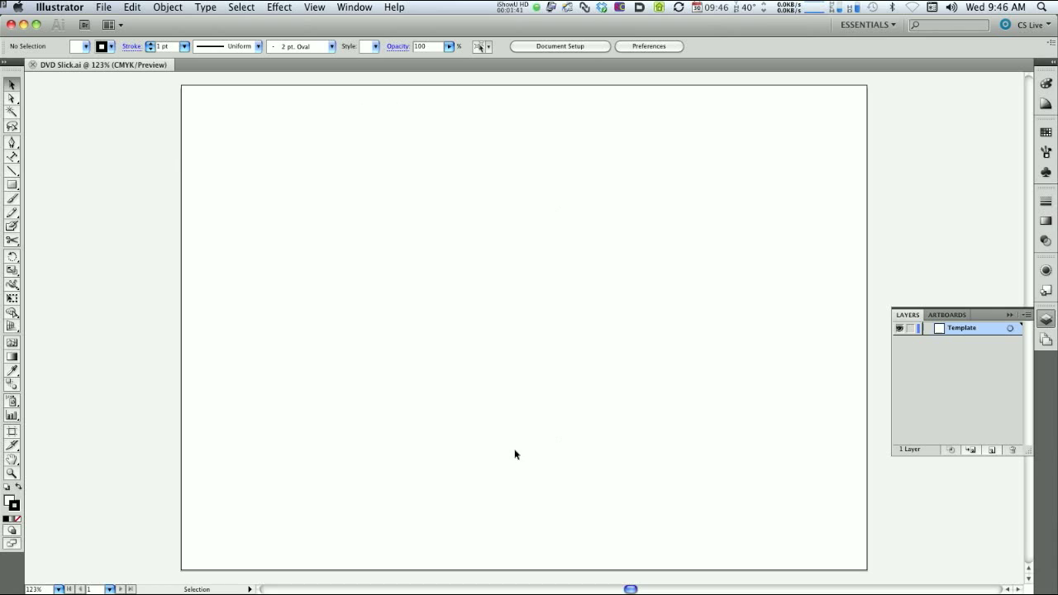
# - Draw a rectangle 13 mm wide by 182 mm tall for the spine
pyautogui.click(12, 185)
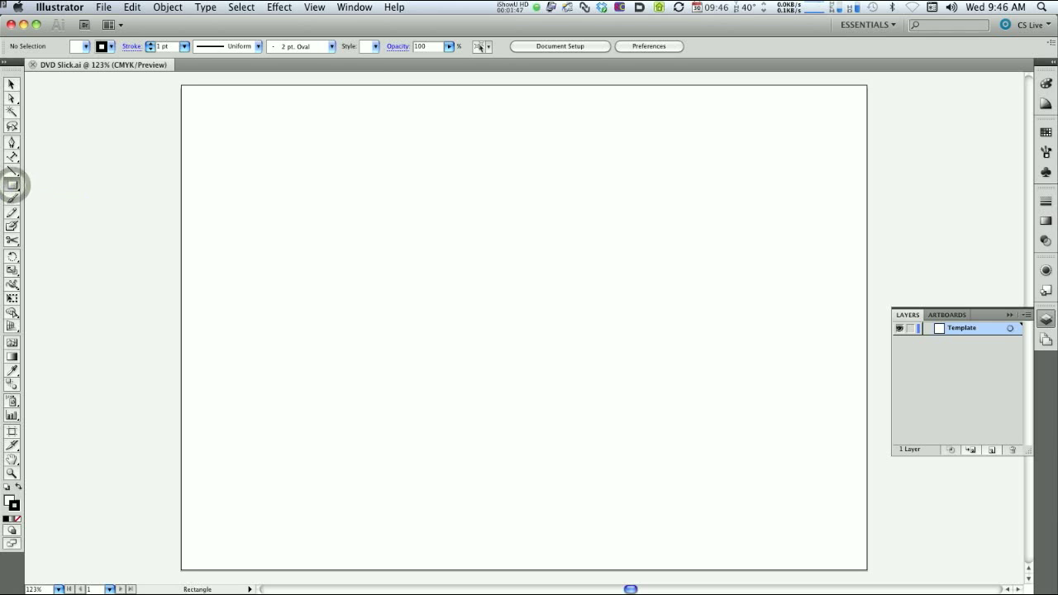
pyautogui.click(525, 291)
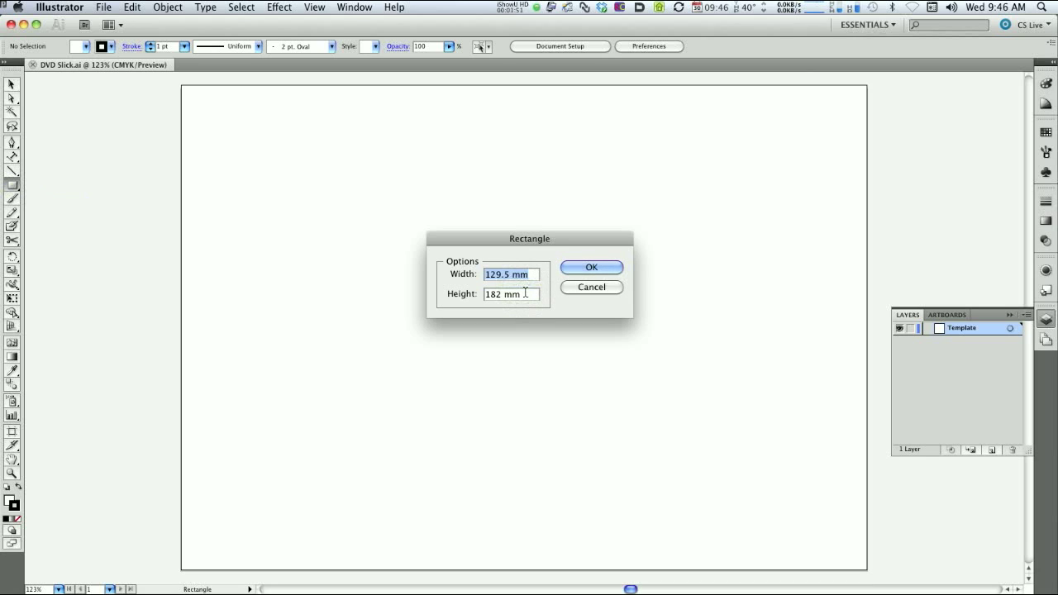
pyautogui.write('13')
pyautogui.press('Tab')
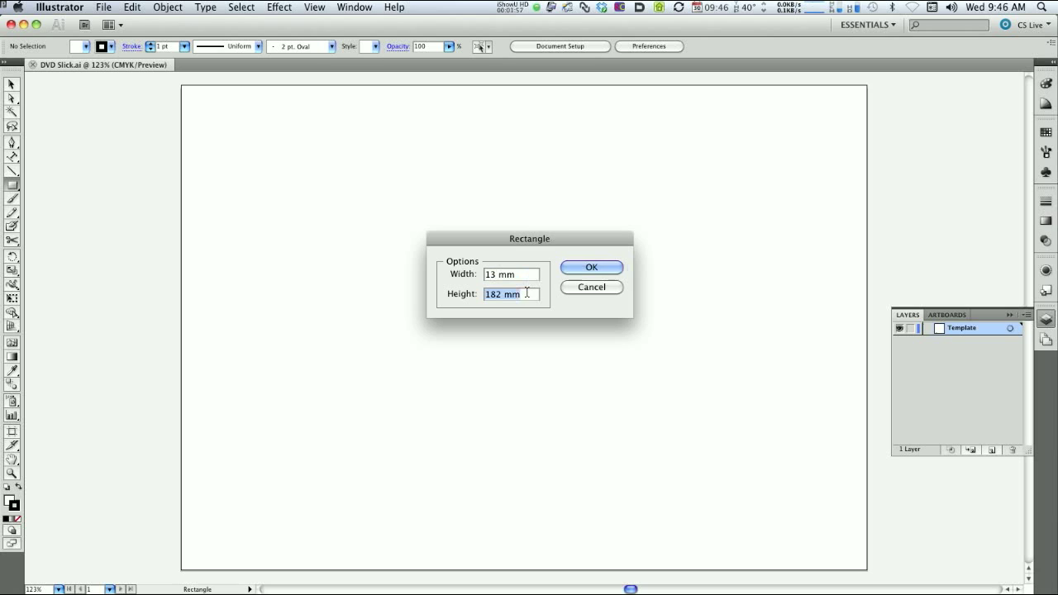
pyautogui.click(606, 270)
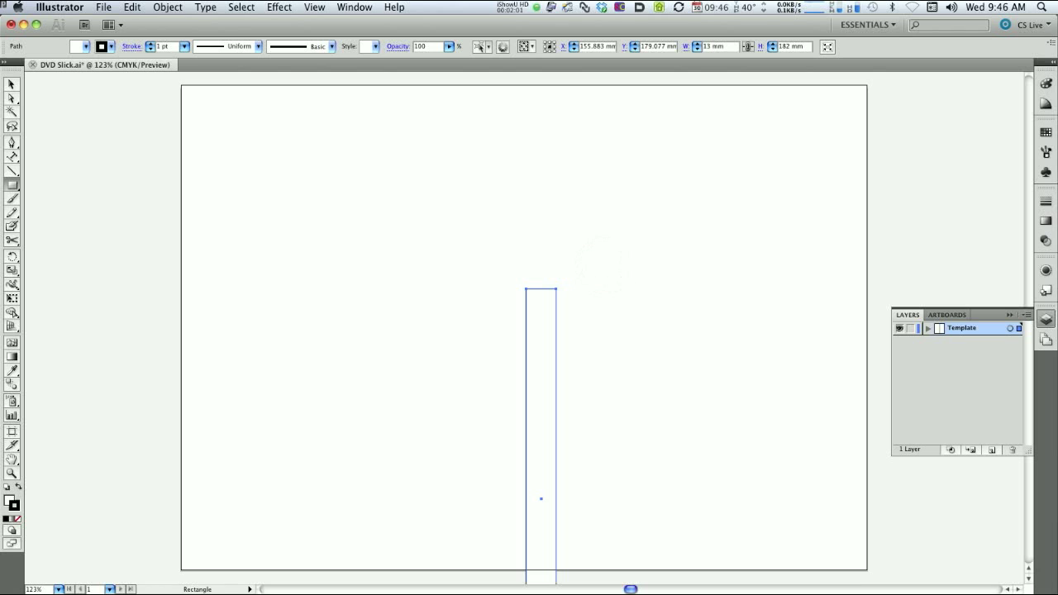
# - Position the spine rectangle at X 148.5 mm, Y 105 mm via the Transform panel, then save
pyautogui.click(353, 8)
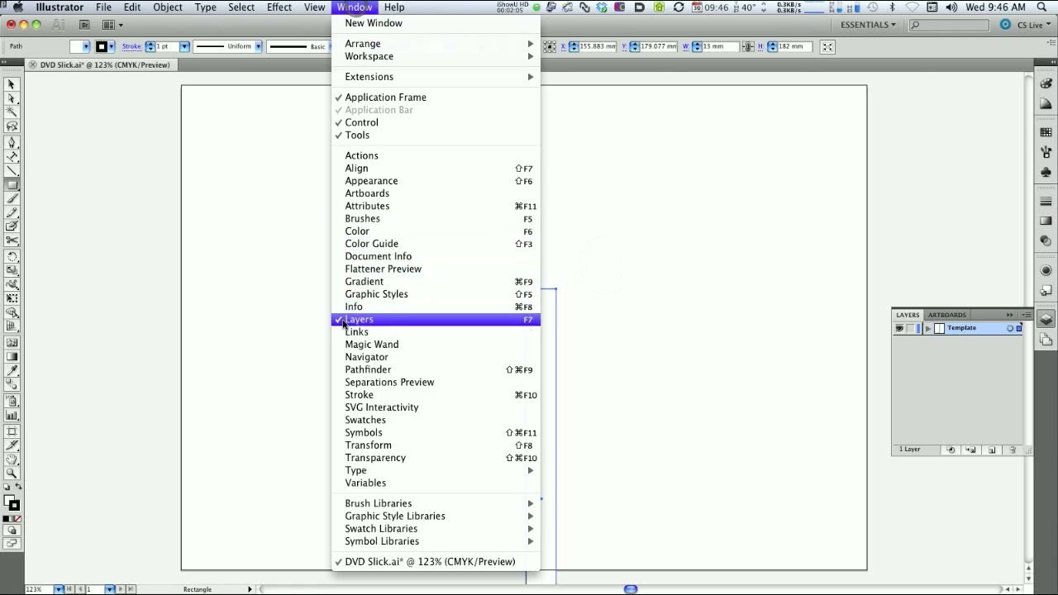
pyautogui.click(364, 446)
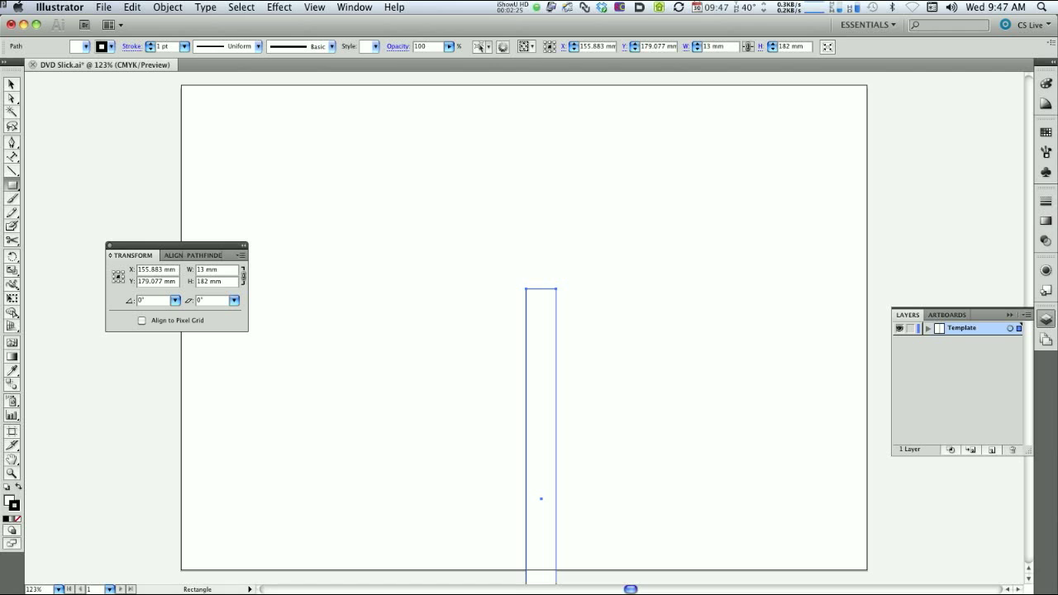
pyautogui.moveTo(174, 269); pyautogui.dragTo(141, 266)
pyautogui.write('148.5')
pyautogui.press('Tab')
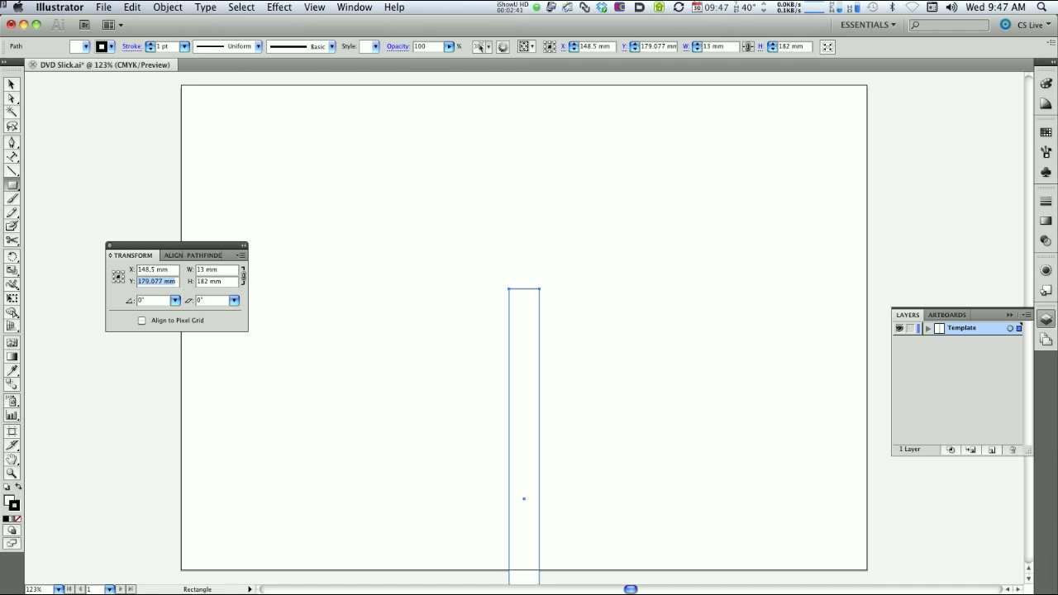
pyautogui.write('105')
pyautogui.press('Return')
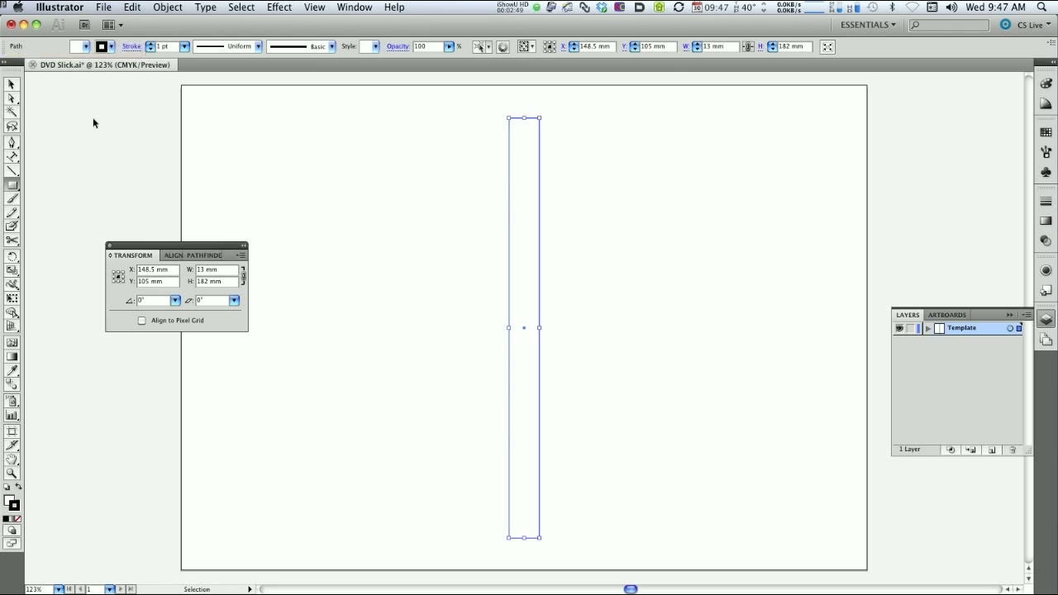
pyautogui.press('super+s')
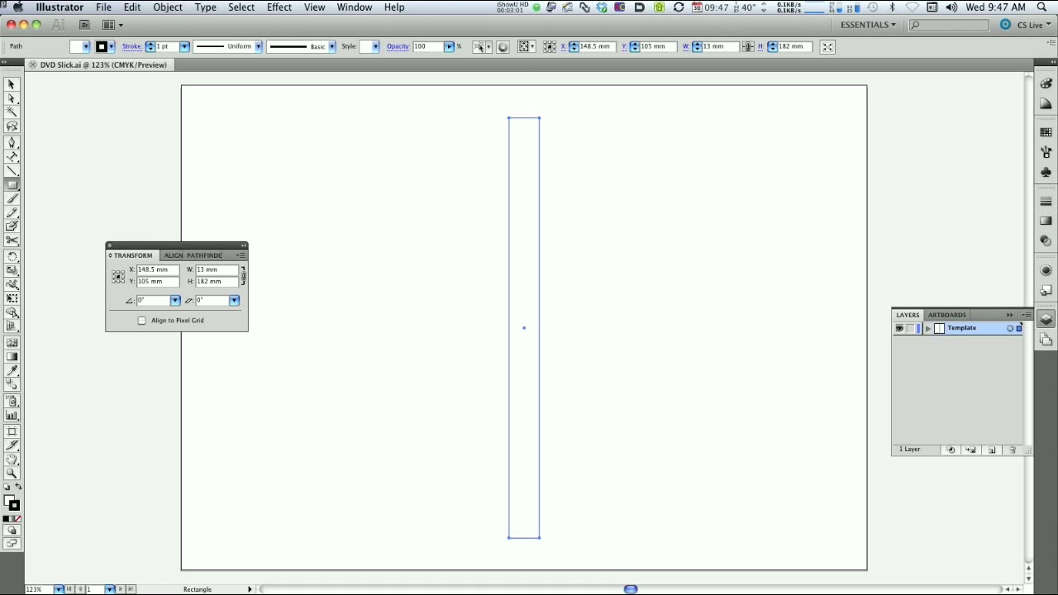
# - Drag a copy of the spine rectangle against its right edge, then zoom on the top edges
pyautogui.click(12, 84)
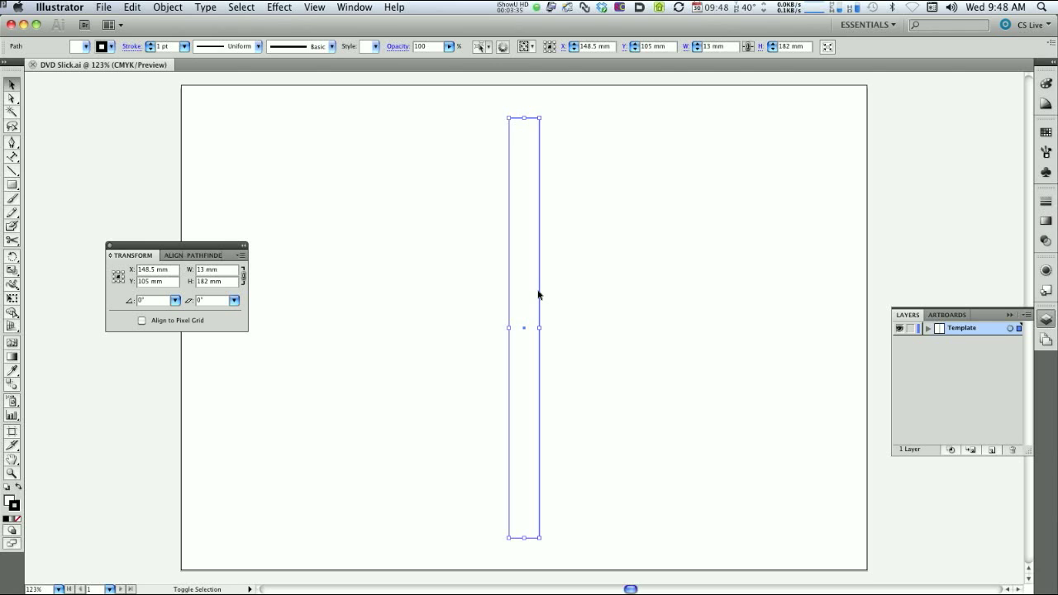
pyautogui.keyDown('shift'); pyautogui.click(537, 294); pyautogui.keyUp('shift')
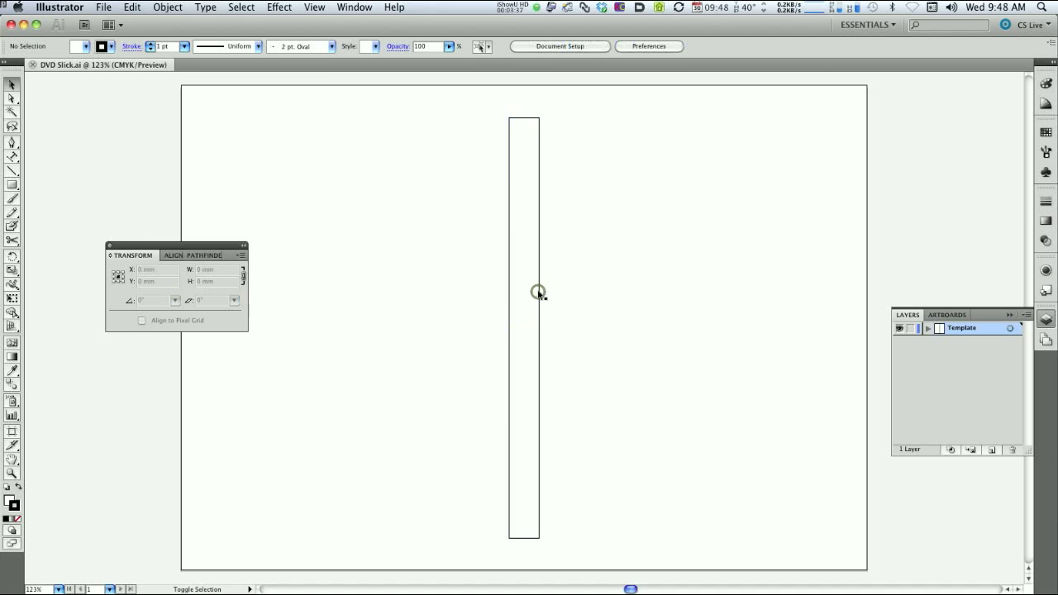
pyautogui.moveTo(537, 292); pyautogui.dragTo(569, 295)
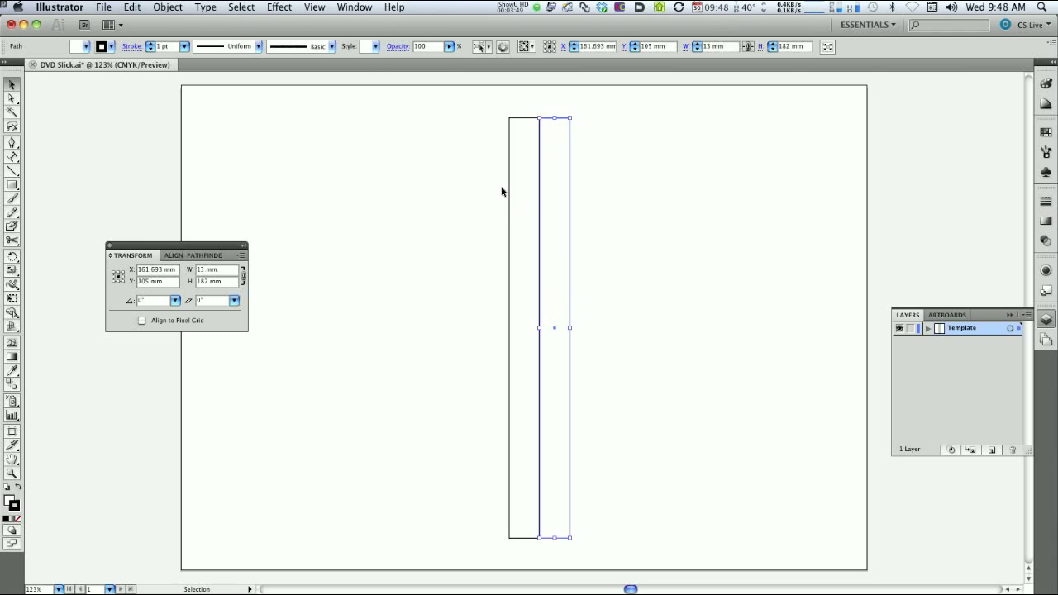
pyautogui.press('z')
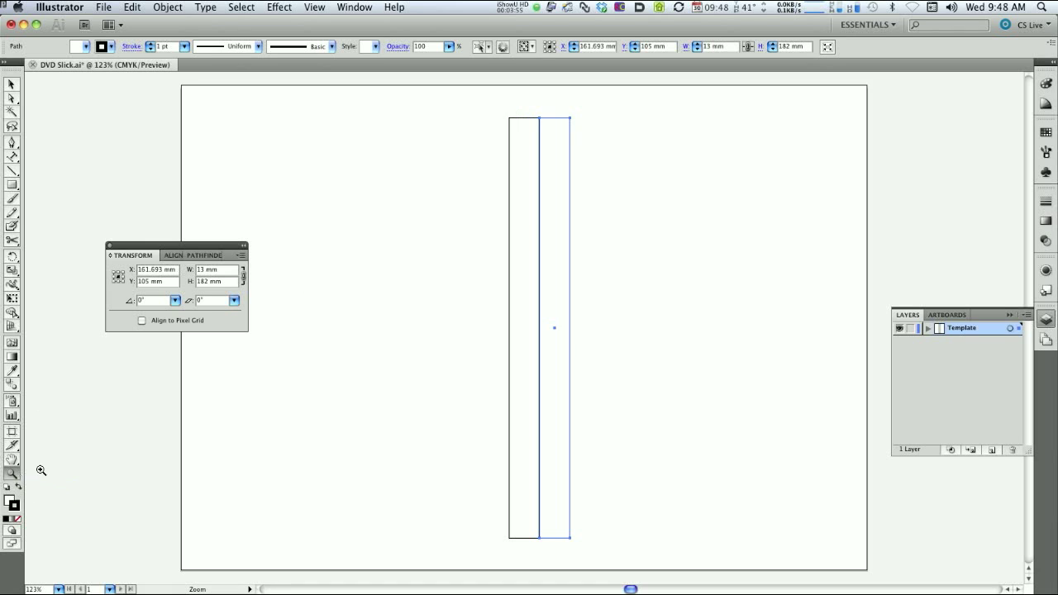
pyautogui.moveTo(525, 108); pyautogui.dragTo(550, 138)
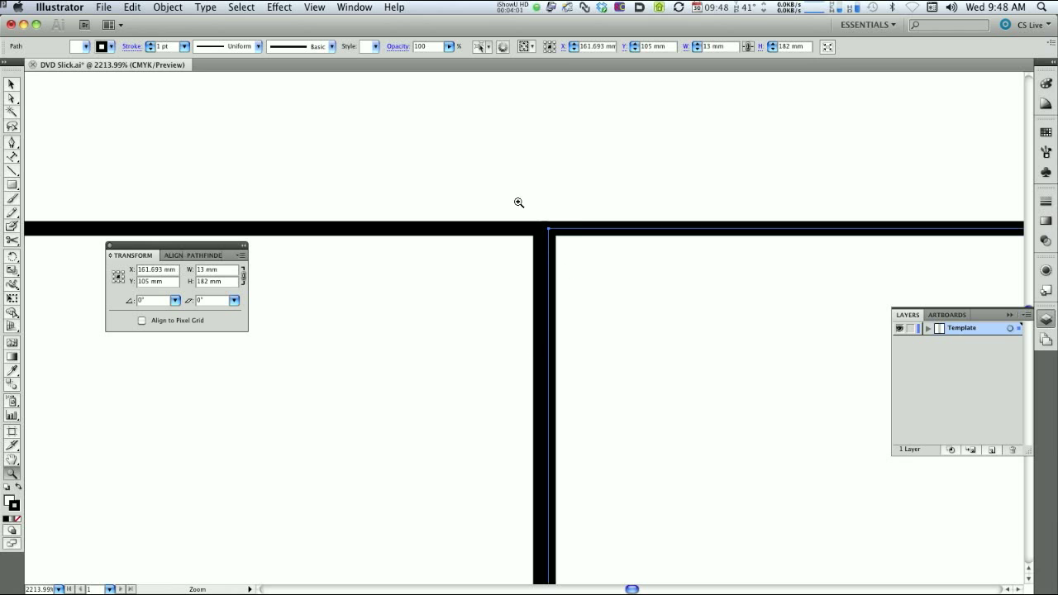
# - In Outline view, nudge the copied strip left until flush with the spine, then deselect
pyautogui.click(281, 7)
pyautogui.moveTo(248, 6)
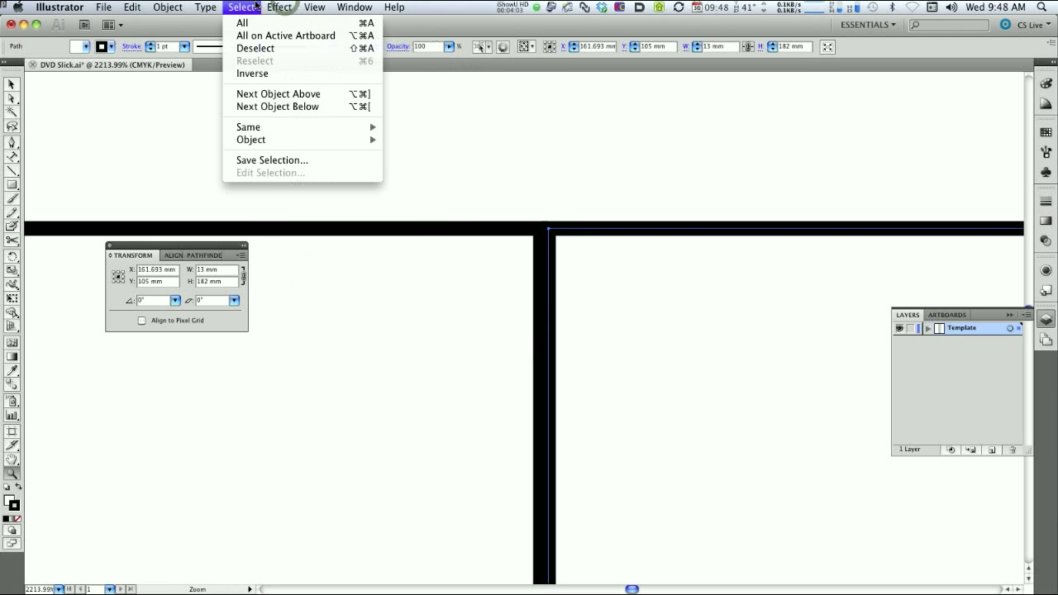
pyautogui.moveTo(314, 7)
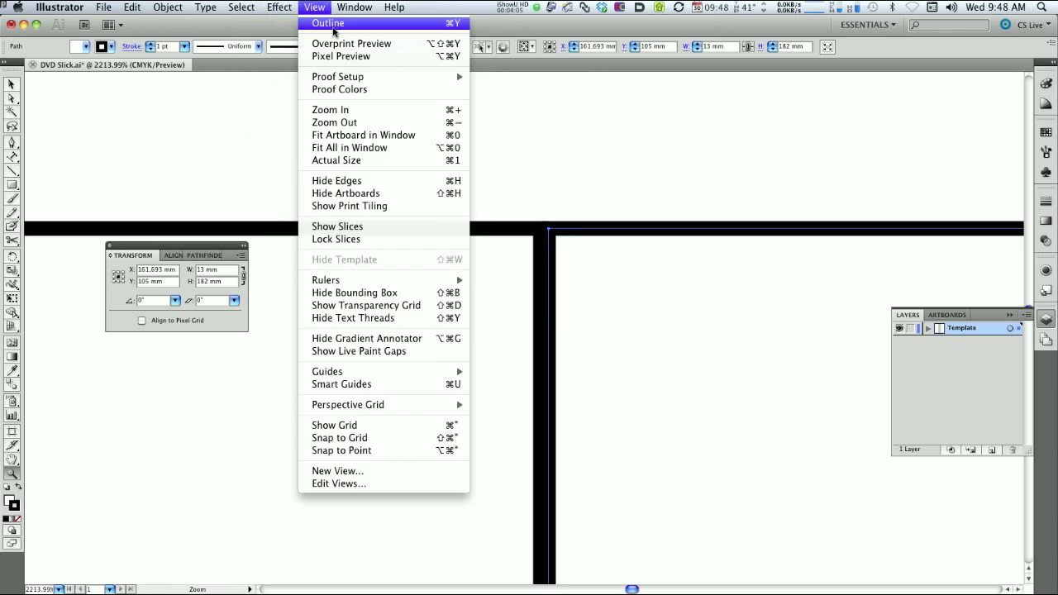
pyautogui.click(333, 24)
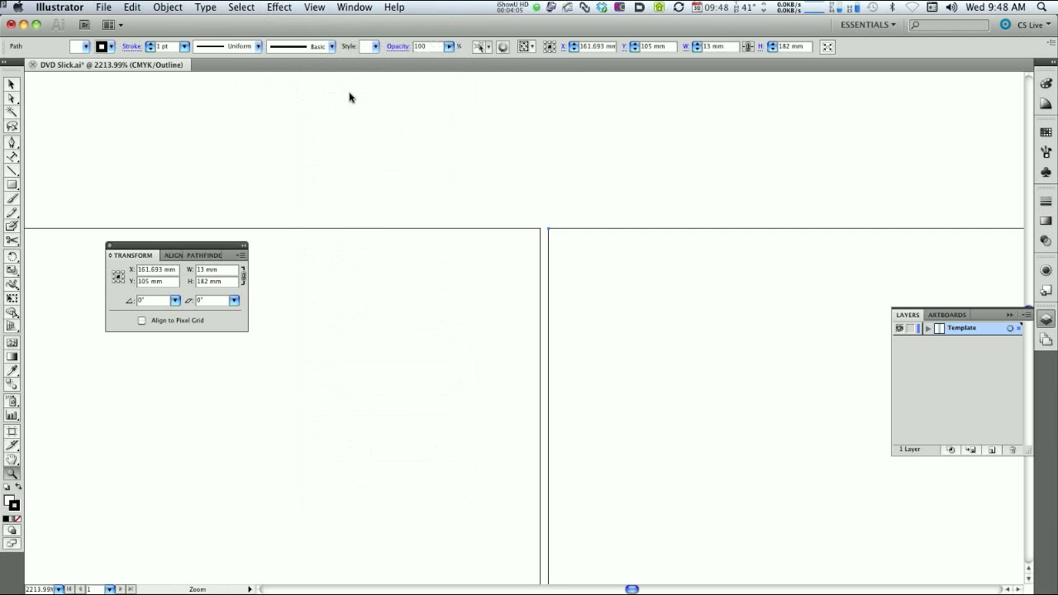
pyautogui.click(11, 85)
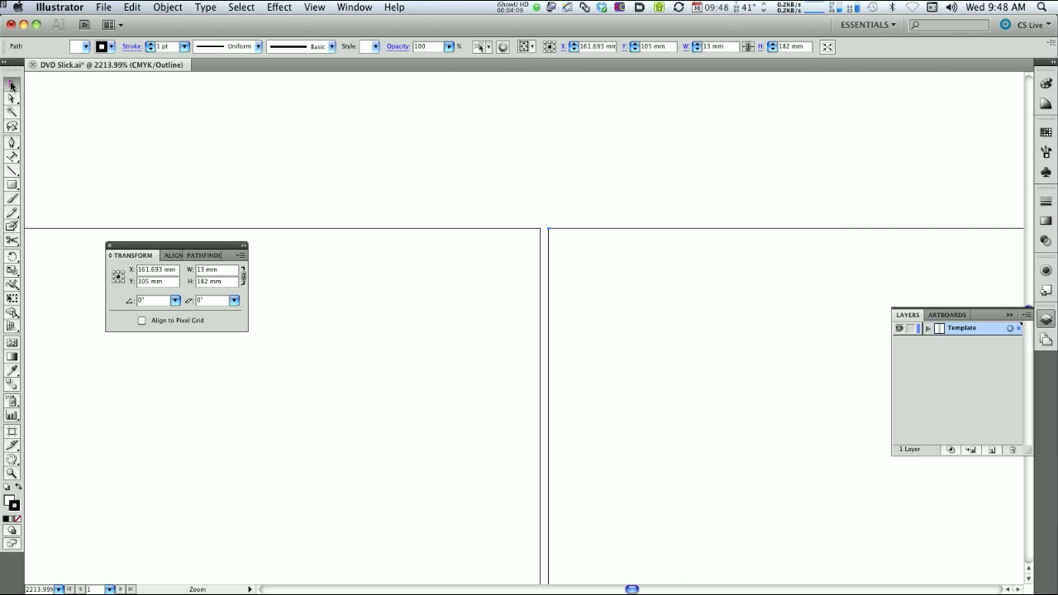
pyautogui.click(590, 230)
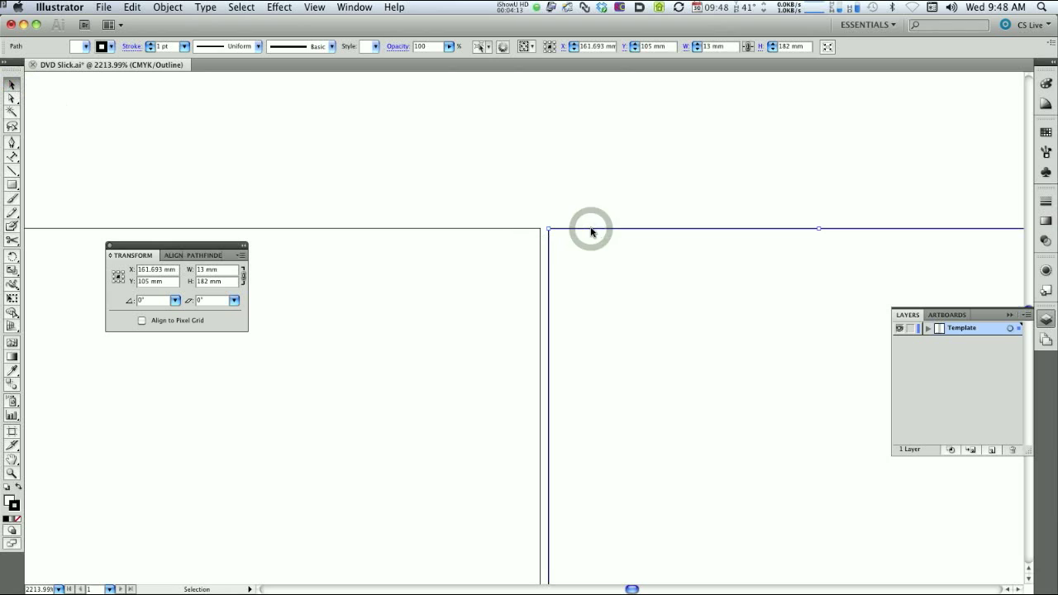
pyautogui.moveTo(589, 231); pyautogui.dragTo(584, 230)
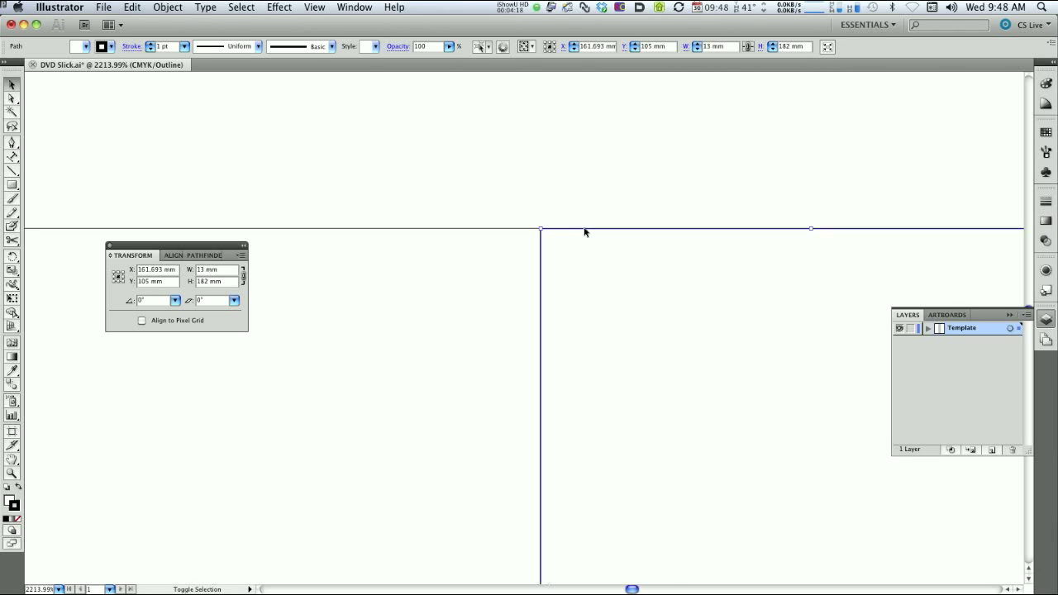
pyautogui.click(543, 192)
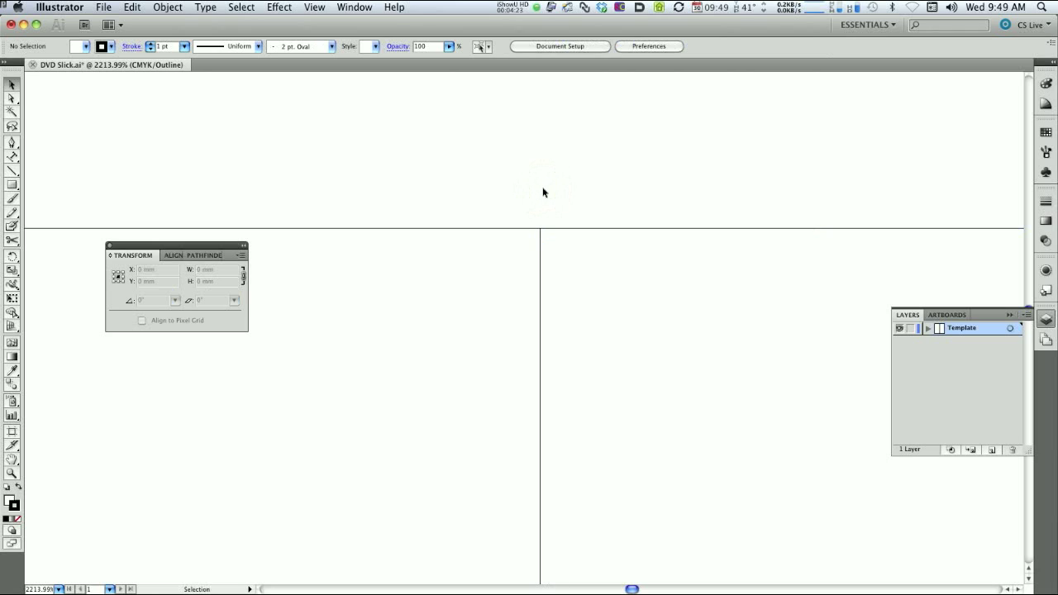
# - Select the right strip, anchor its left-middle reference point, and enter a 129.5 mm width
pyautogui.press('super+0')
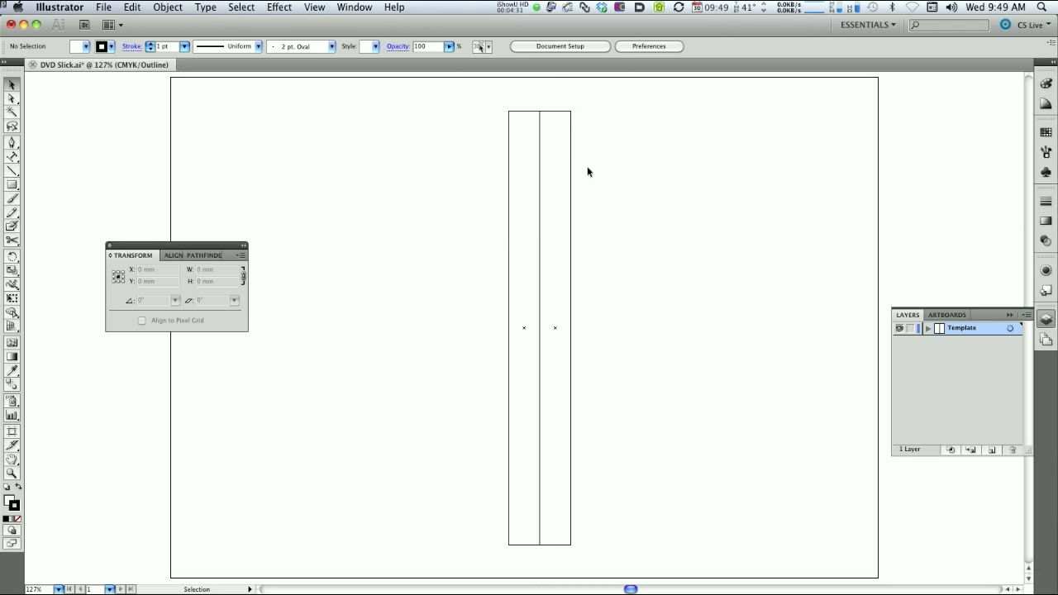
pyautogui.moveTo(586, 100); pyautogui.dragTo(556, 154)
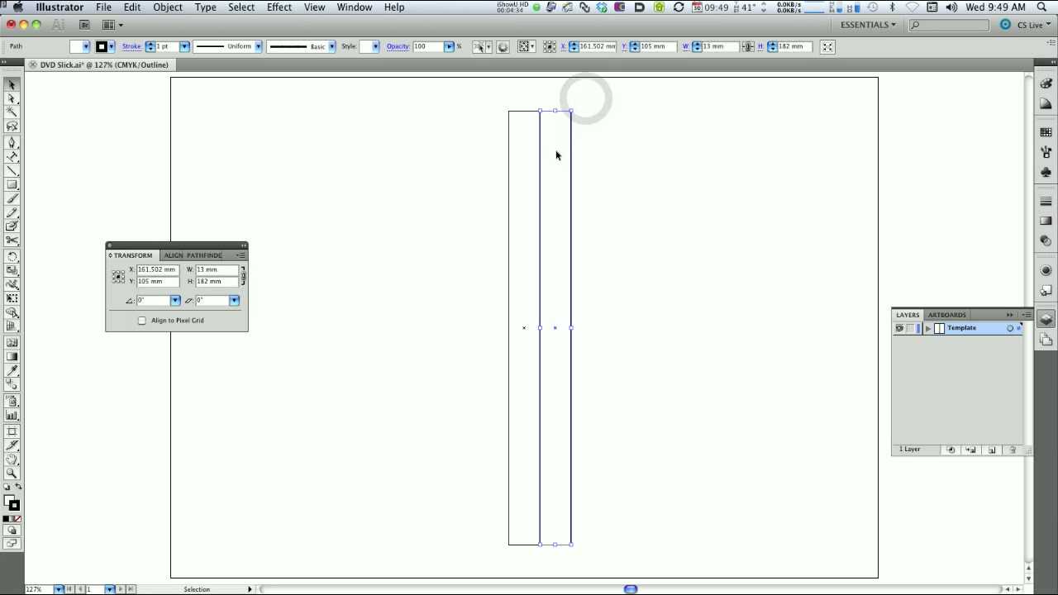
pyautogui.click(114, 281)
pyautogui.click(217, 271)
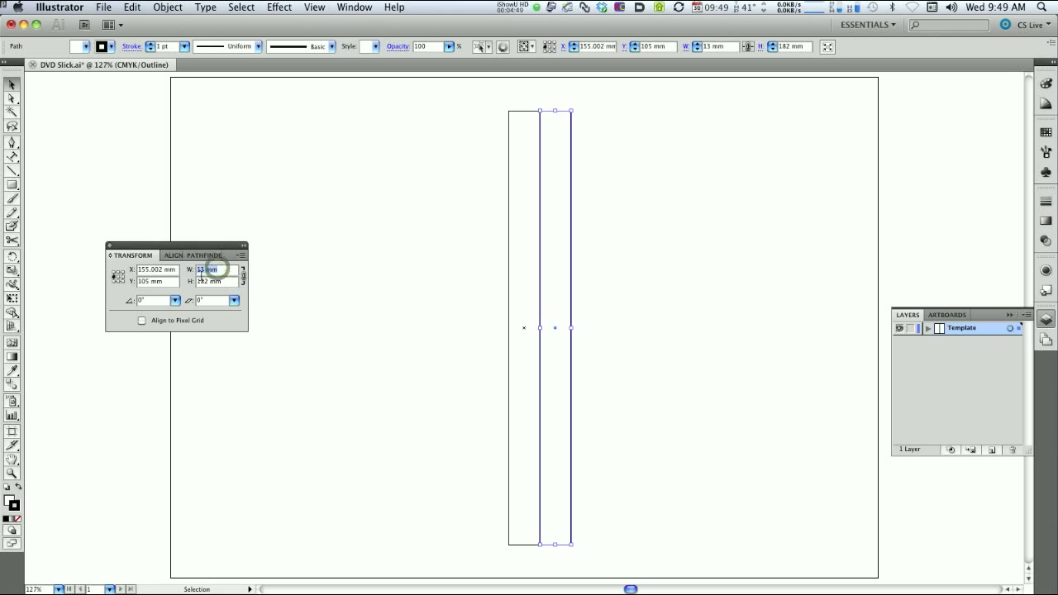
pyautogui.write('129.5')
pyautogui.press('Return')
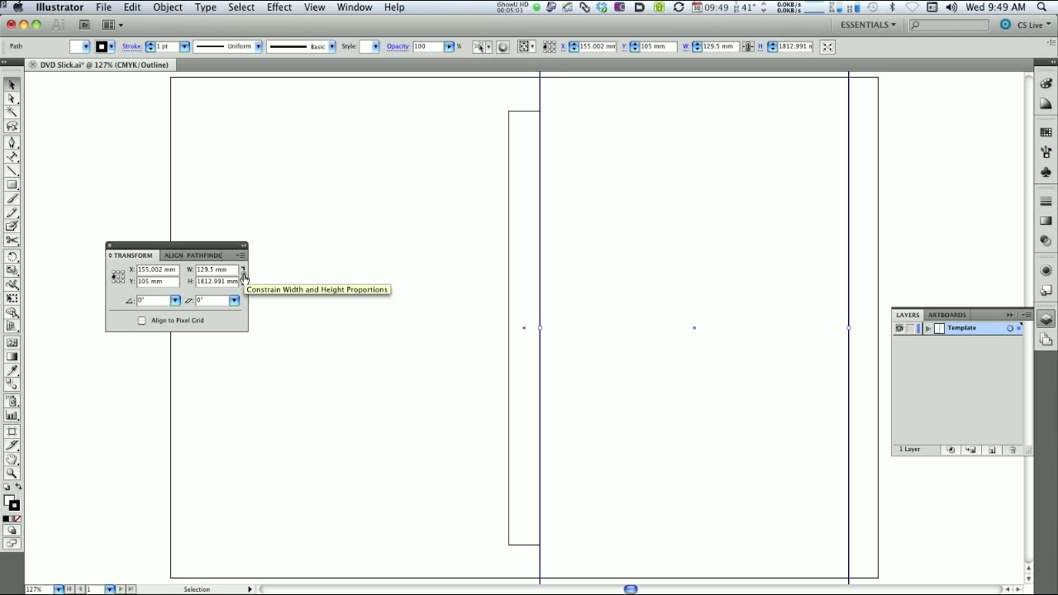
# - Undo the proportional stretch, unlink W/H, reapply 129.5 mm width at 182 mm height, select the spine
pyautogui.click(243, 278)
pyautogui.press('a')
pyautogui.press('super+z')
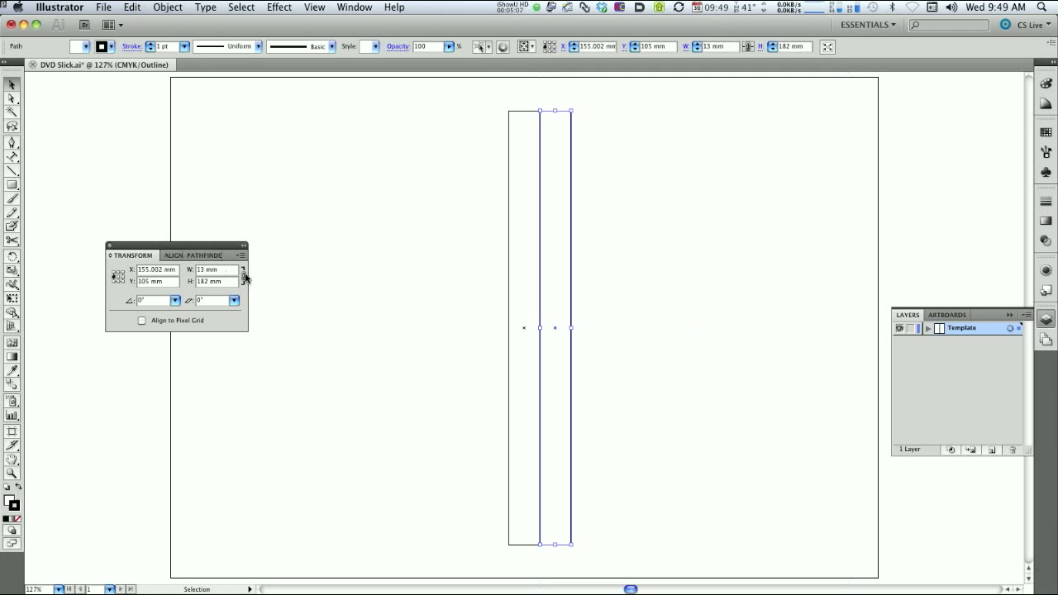
pyautogui.click(244, 278)
pyautogui.click(244, 279)
pyautogui.click(220, 270)
pyautogui.write('129.5')
pyautogui.press('Return')
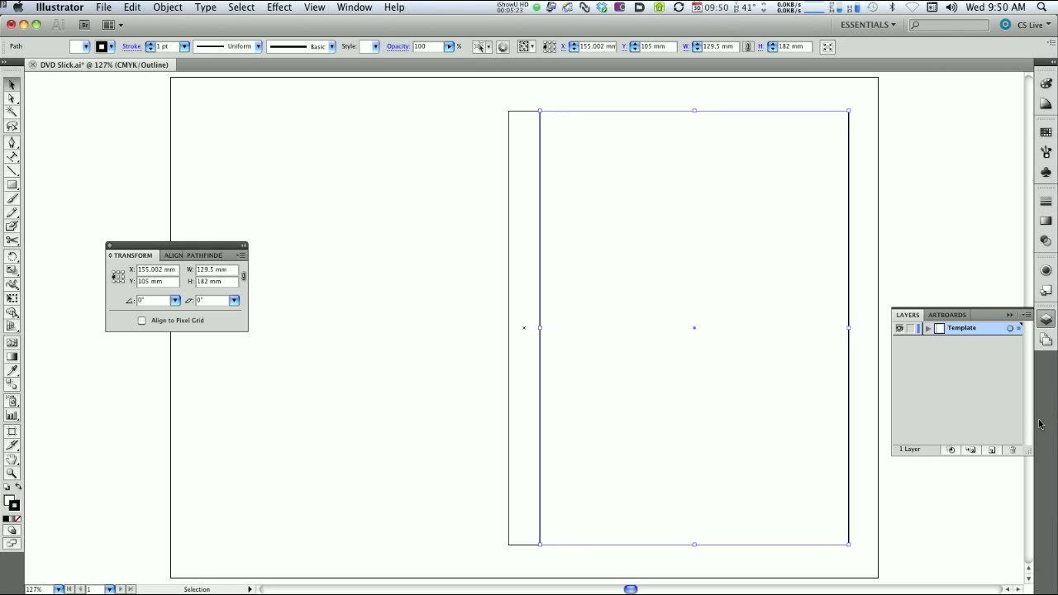
pyautogui.click(524, 329)
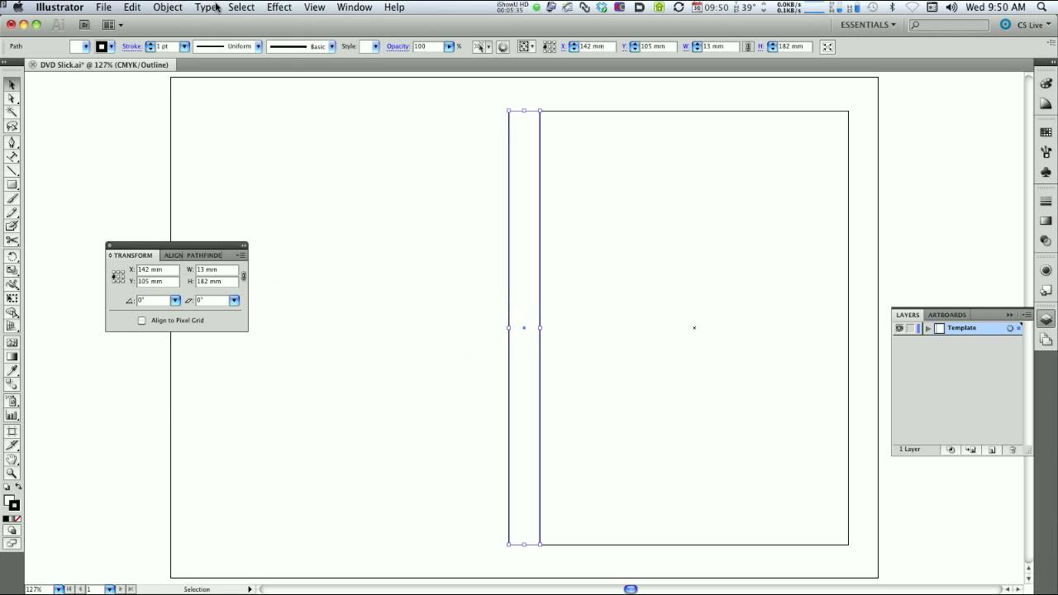
# - Copy the spine strip 13 mm to the left with Move, Horizontal -13 mm
pyautogui.click(173, 5)
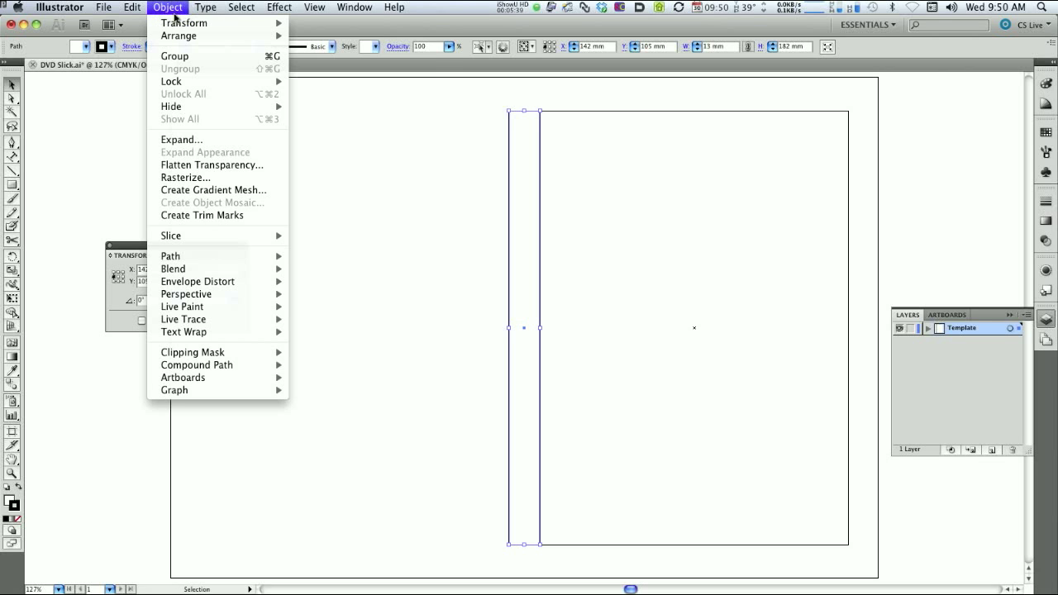
pyautogui.moveTo(176, 24)
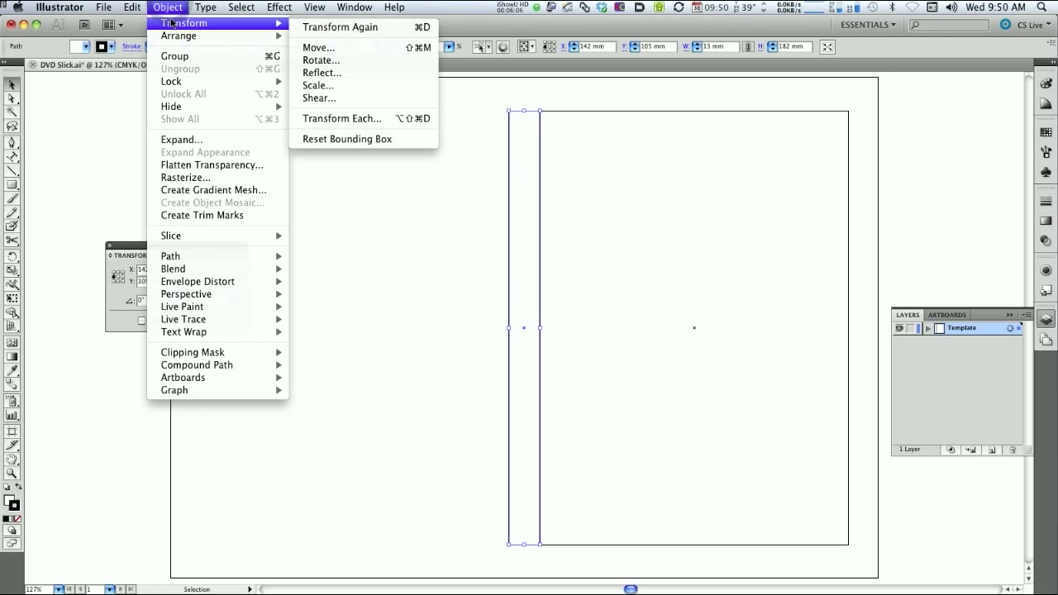
pyautogui.click(320, 51)
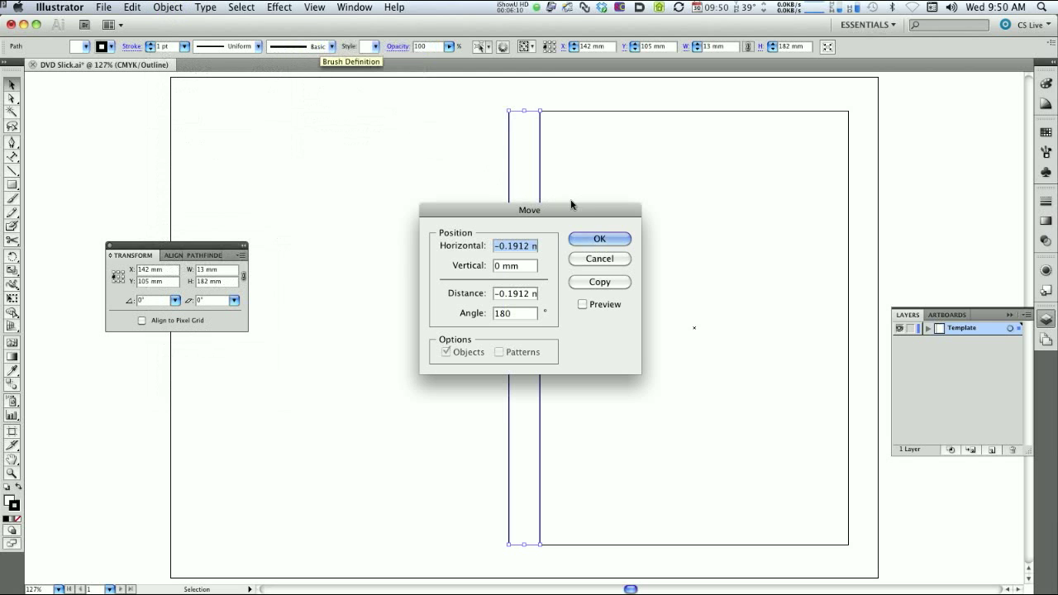
pyautogui.moveTo(570, 207); pyautogui.dragTo(745, 129)
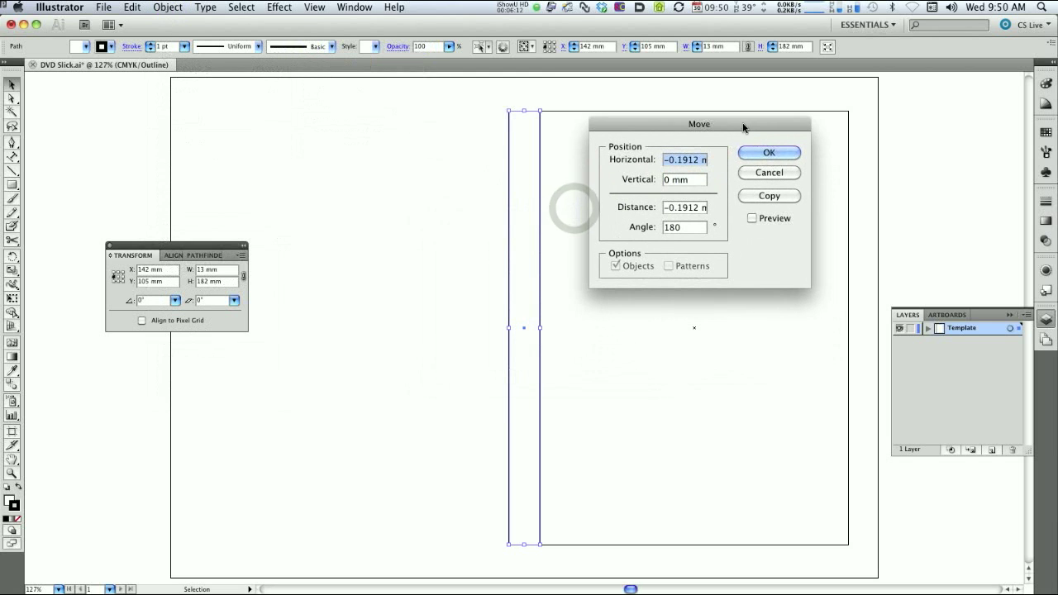
pyautogui.click(751, 218)
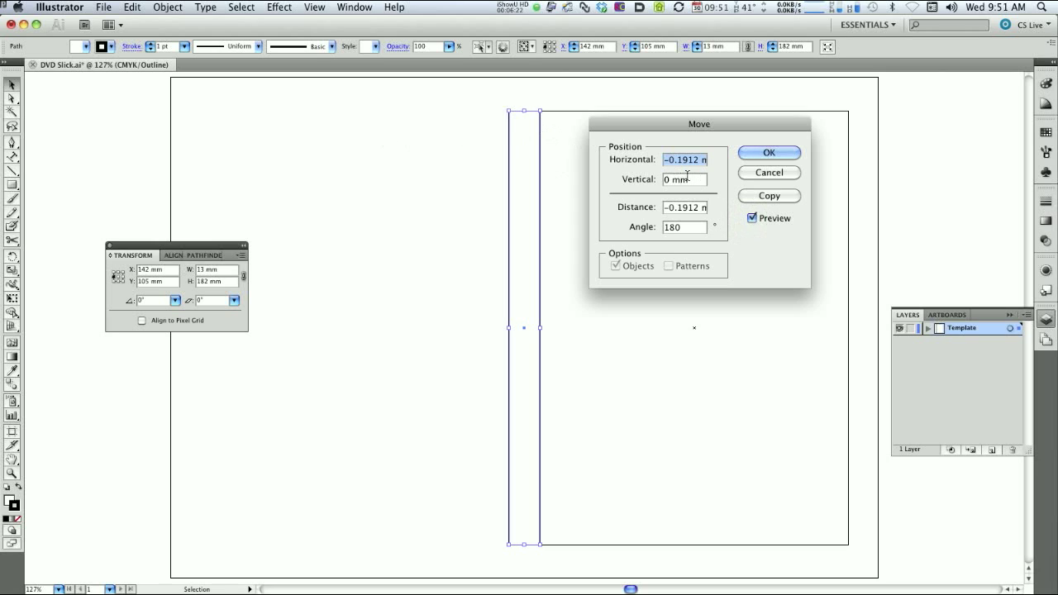
pyautogui.write('-13')
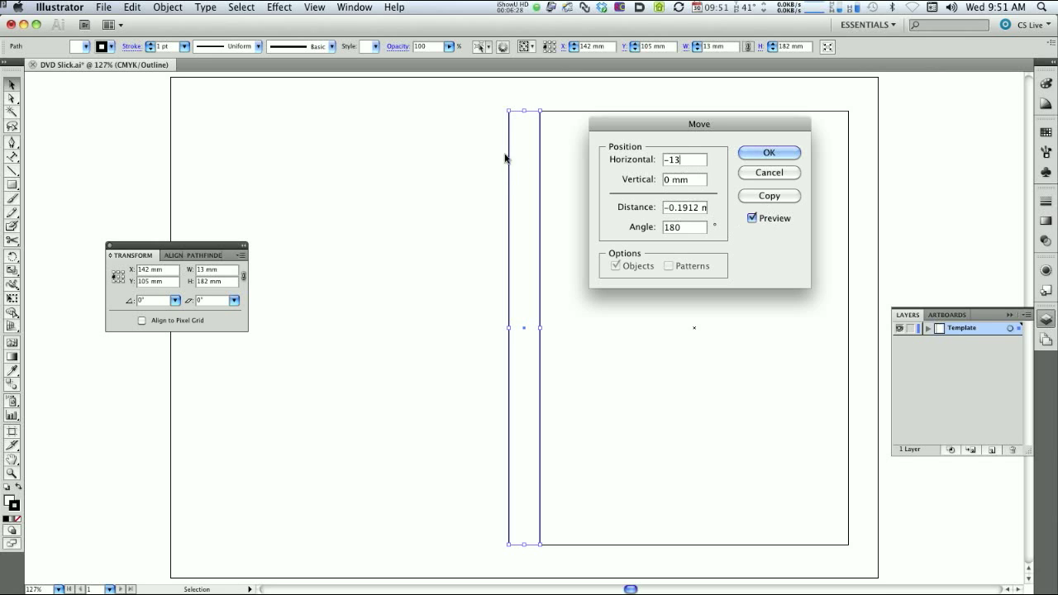
pyautogui.click(770, 195)
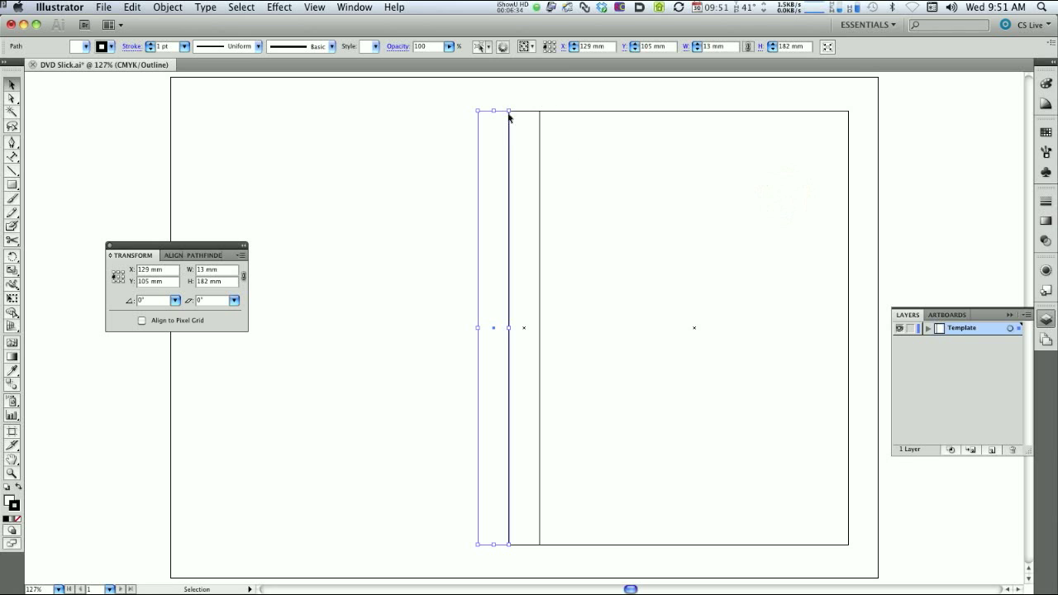
# - Widen the copied strip leftward to 129.5 mm, anchored at the right-middle reference point
pyautogui.press('z')
pyautogui.moveTo(501, 106); pyautogui.dragTo(513, 120)
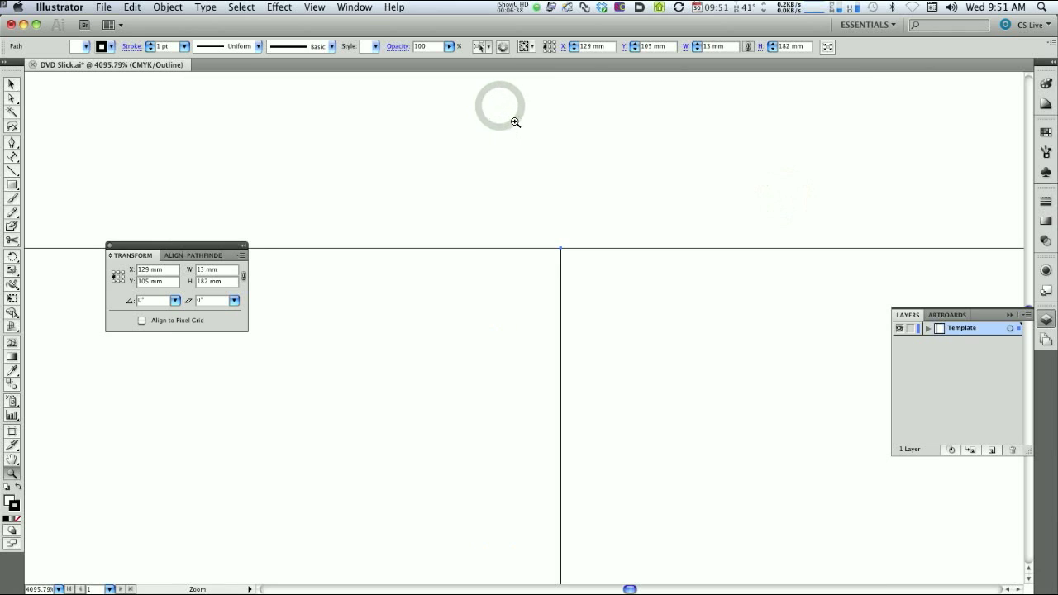
pyautogui.press('super+0')
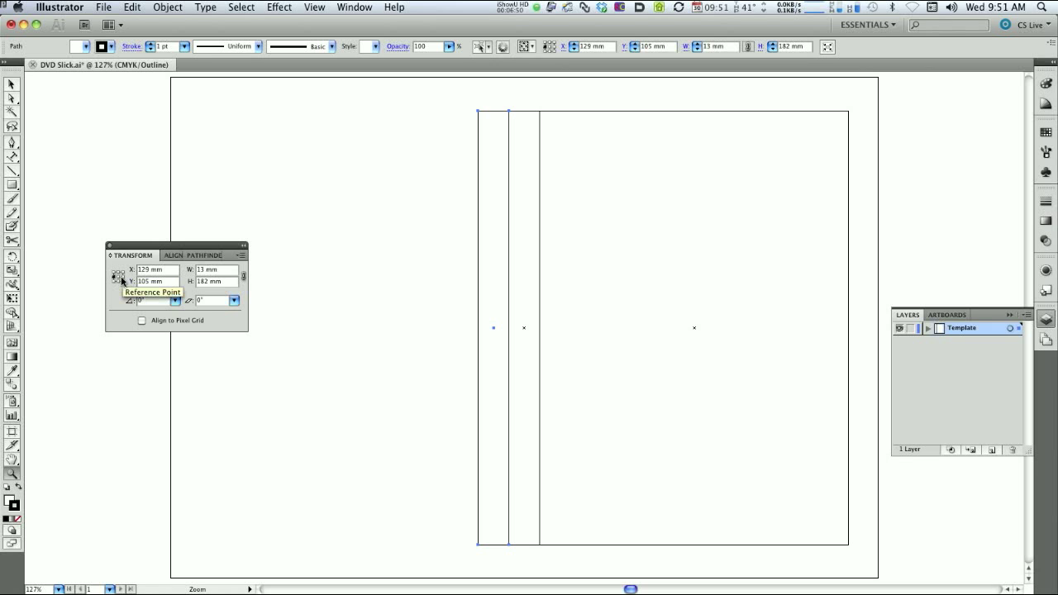
pyautogui.click(121, 276)
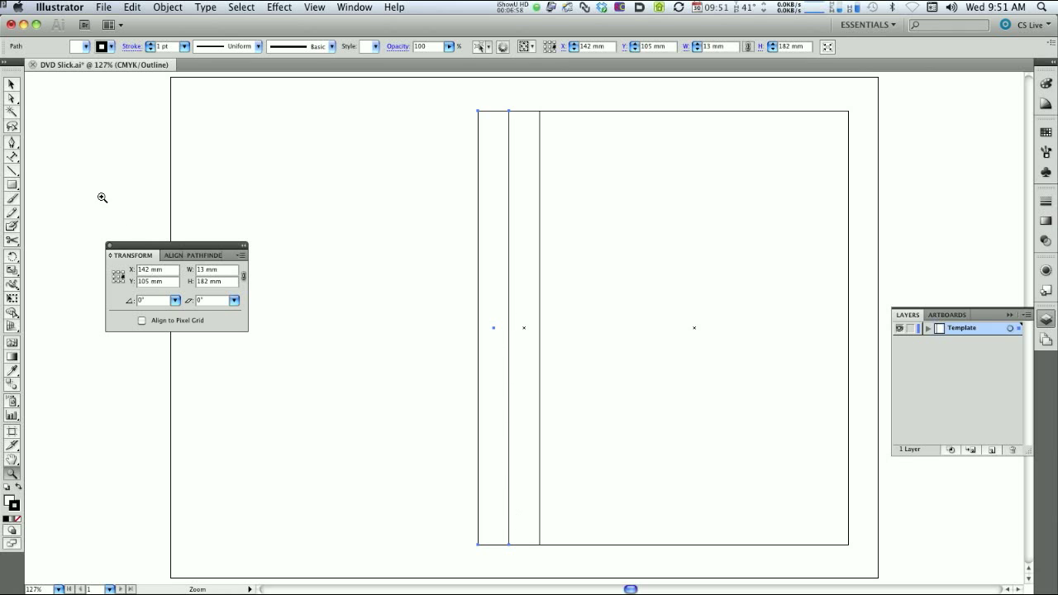
pyautogui.click(189, 270)
pyautogui.write('1')
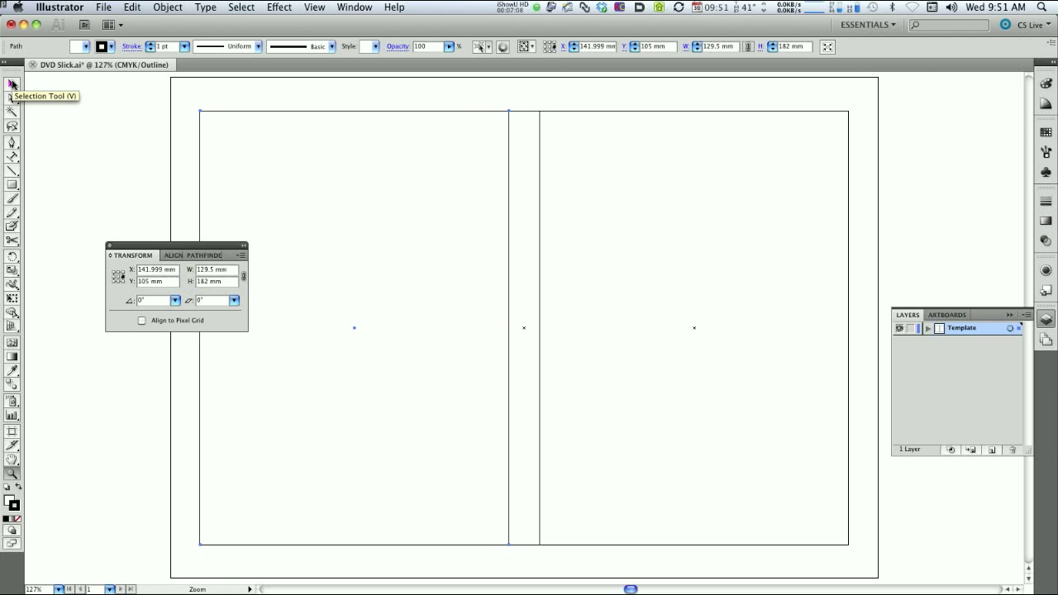
# - Deselect the new back cover panel and check it in Preview before returning to Outline
pyautogui.click(13, 83)
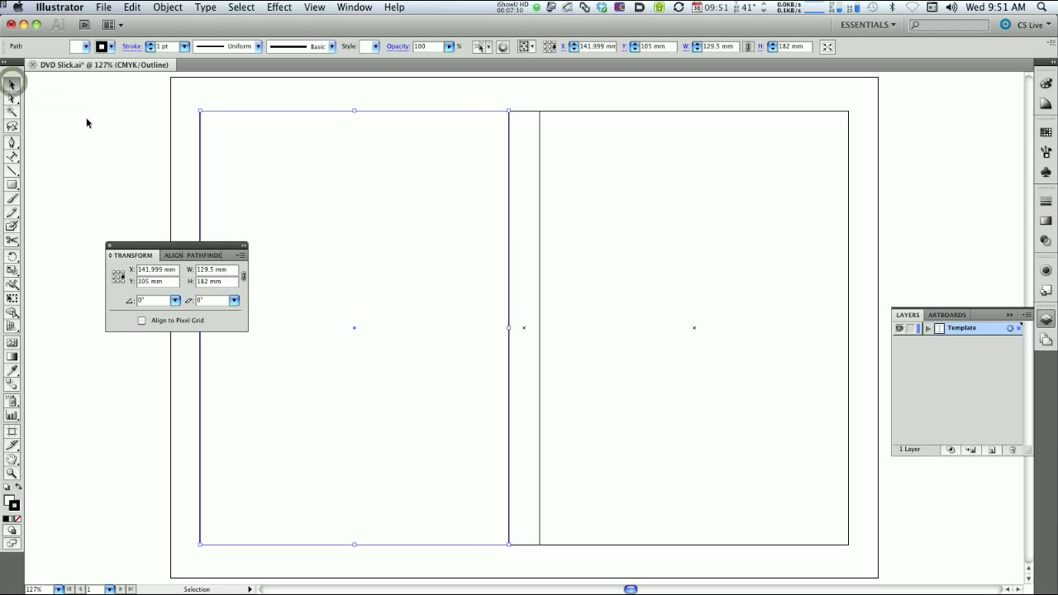
pyautogui.click(87, 120)
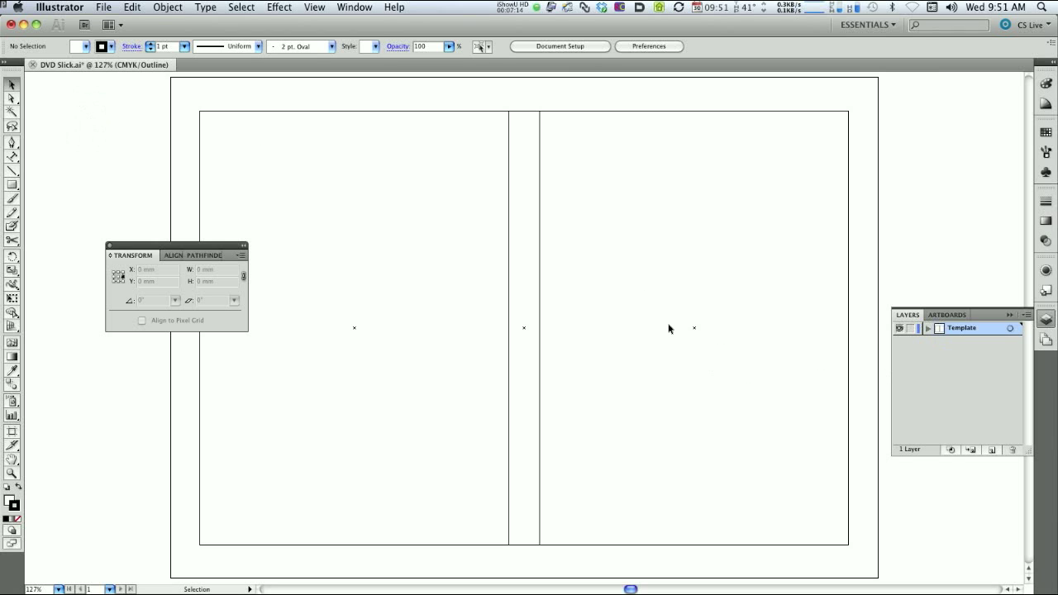
pyautogui.press('super+y')
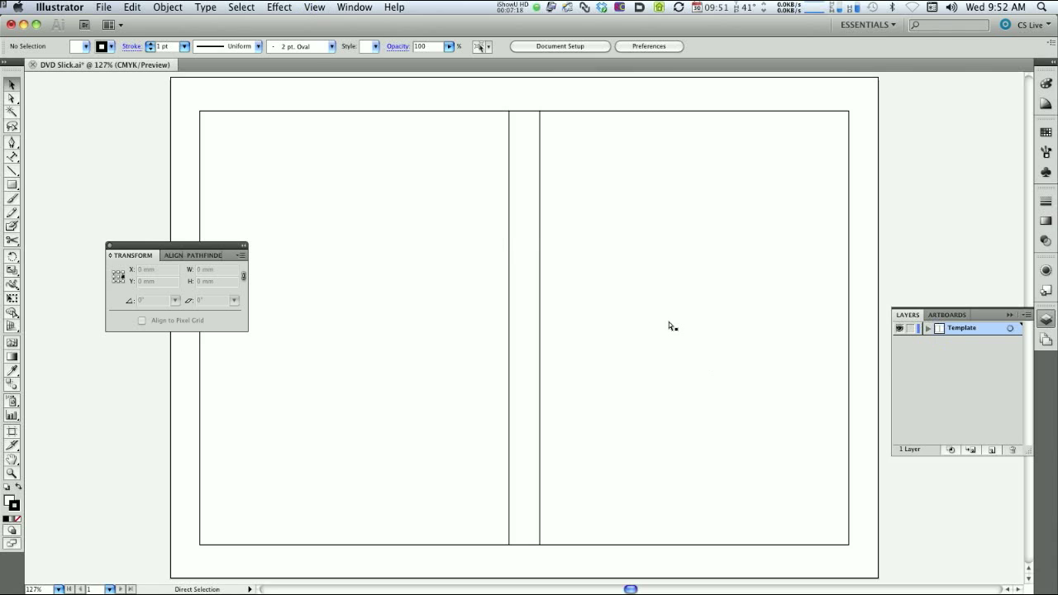
pyautogui.press('super+y')
pyautogui.press('v')
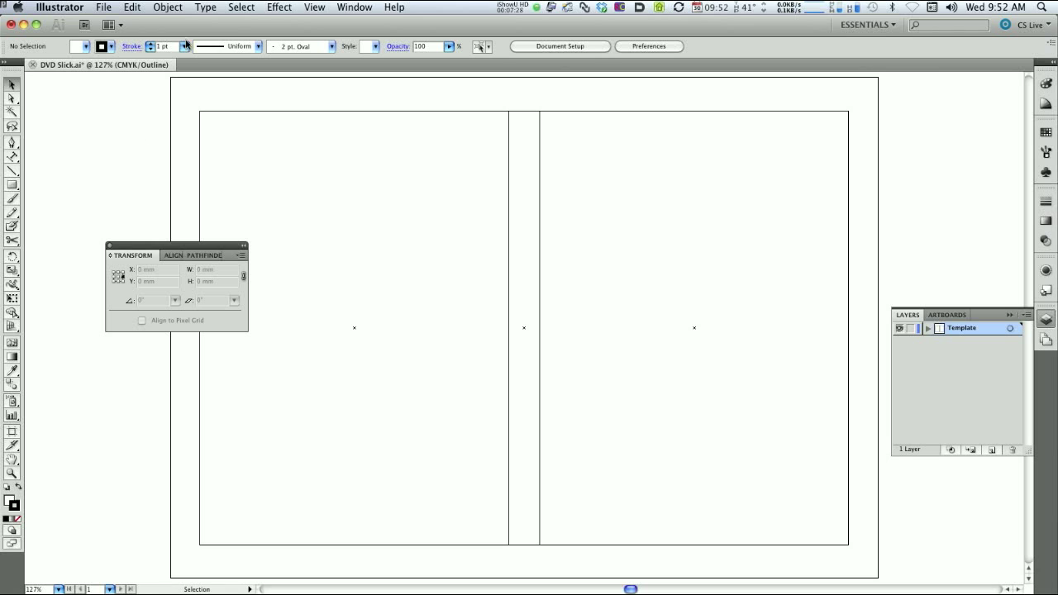
# - Show the rulers and drag a vertical guide near the artboard's left edge
pyautogui.click(315, 8)
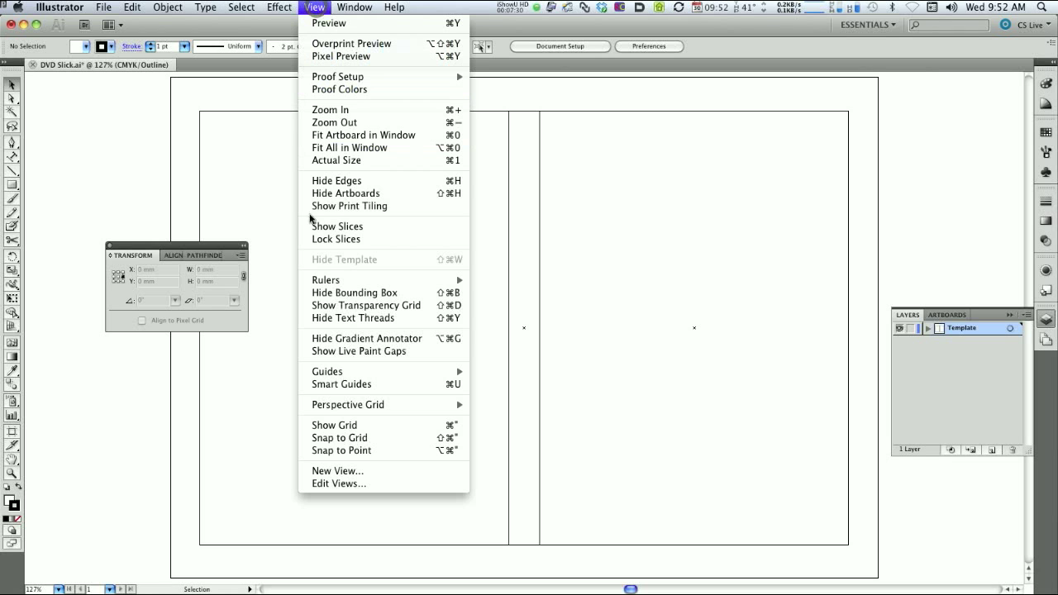
pyautogui.moveTo(363, 284)
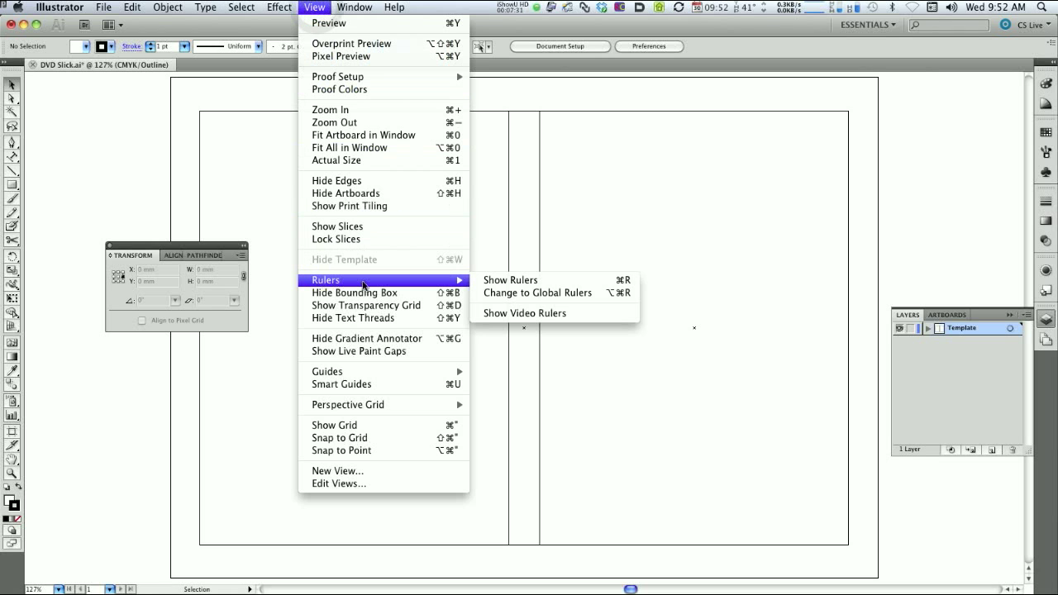
pyautogui.click(507, 286)
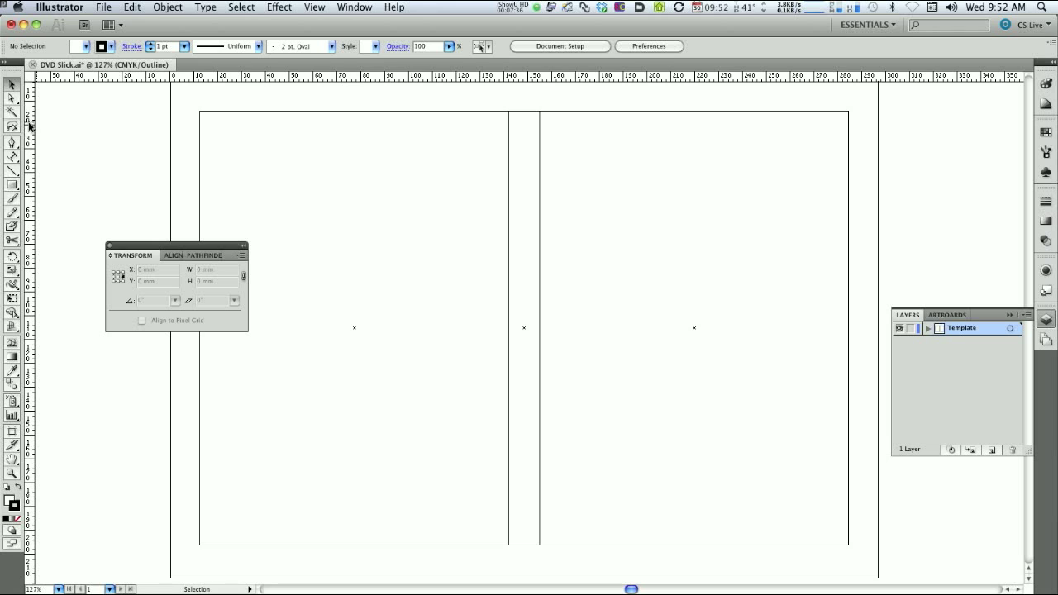
pyautogui.moveTo(29, 114); pyautogui.dragTo(199, 104)
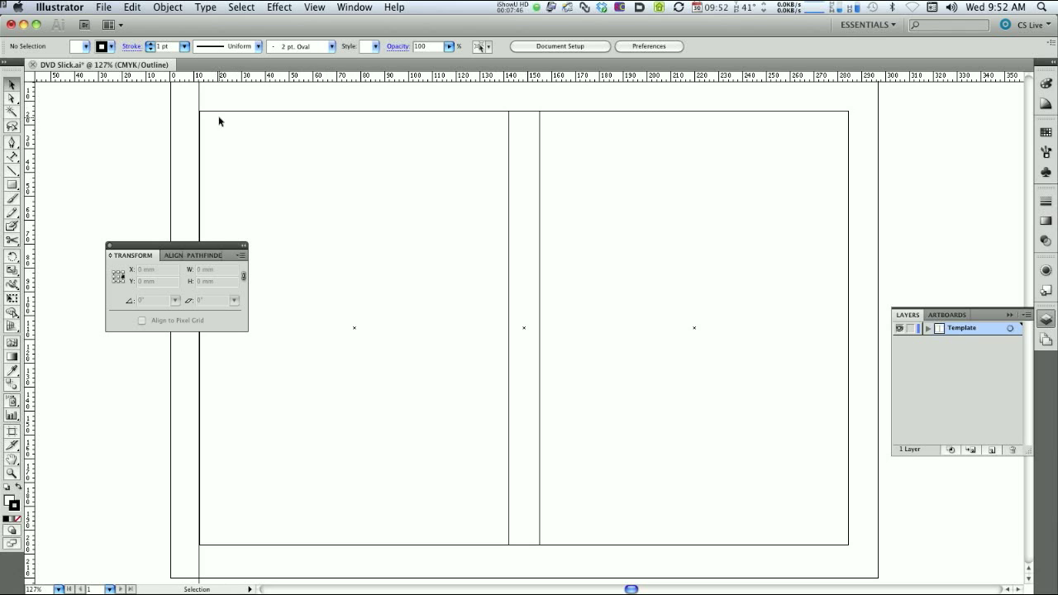
# - Unlock the guides and move the vertical guide onto the trim corner at X 12.496 mm
pyautogui.press('z')
pyautogui.moveTo(186, 103); pyautogui.dragTo(210, 116)
pyautogui.click(10, 85)
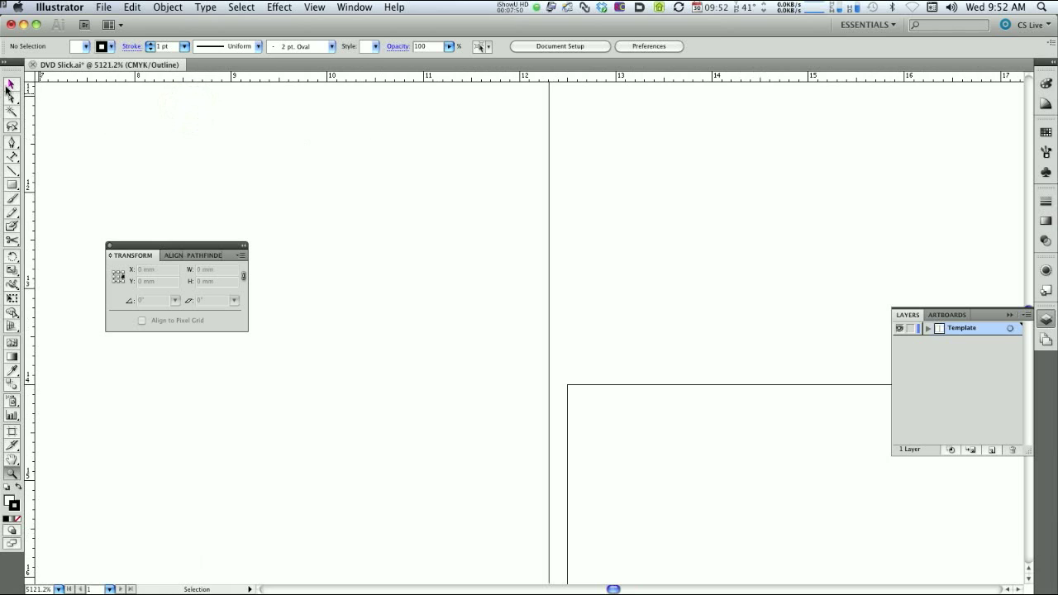
pyautogui.click(549, 229)
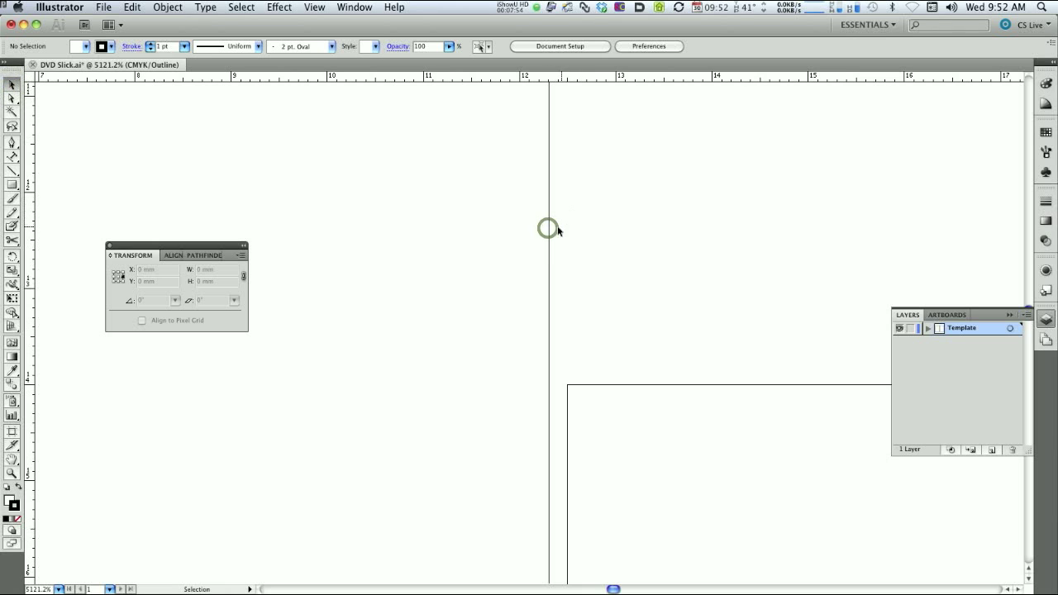
pyautogui.click(315, 7)
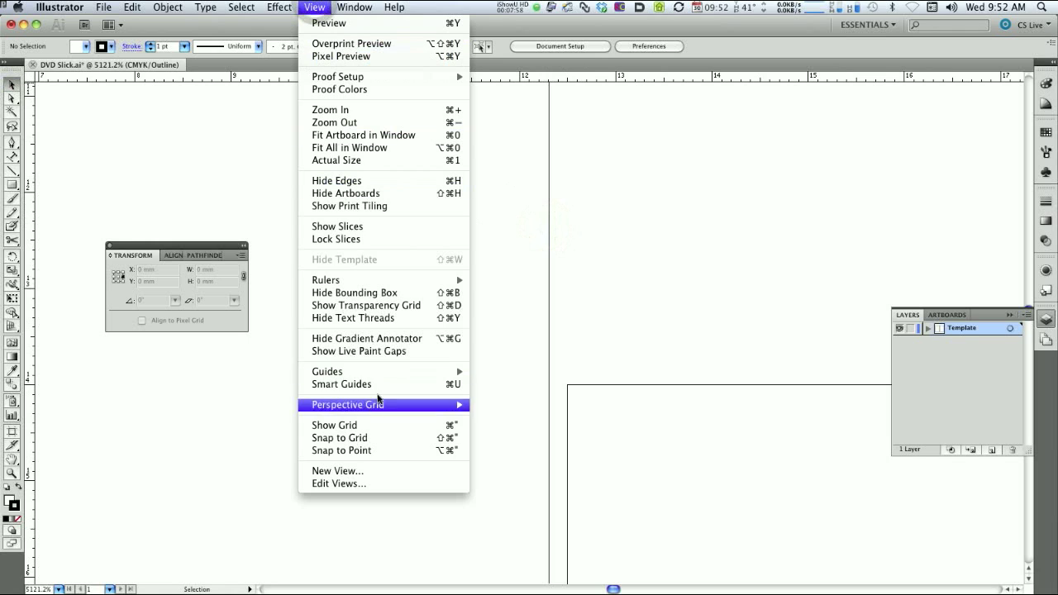
pyautogui.moveTo(378, 373)
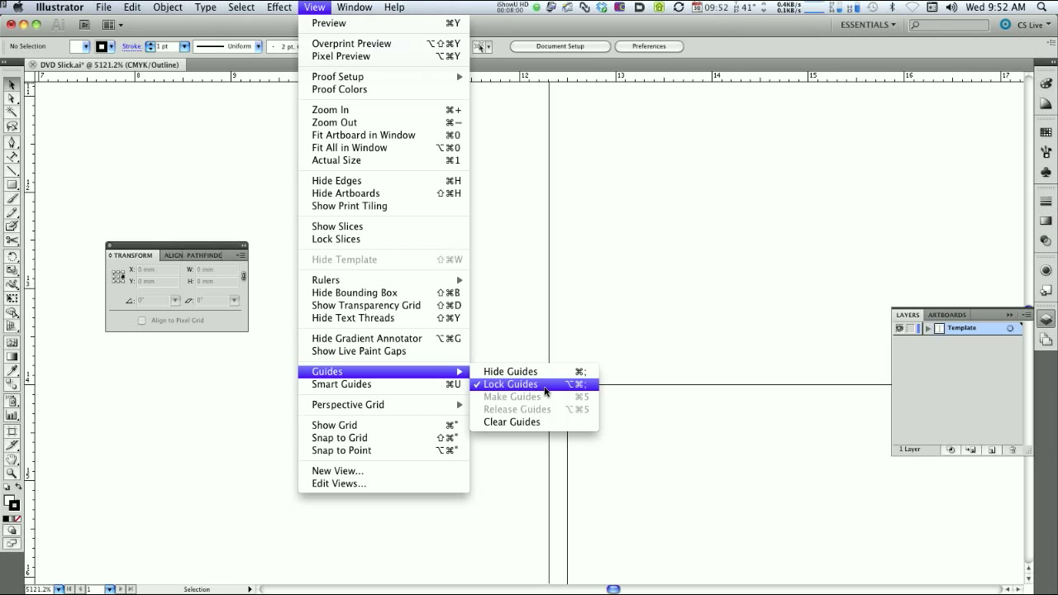
pyautogui.click(549, 390)
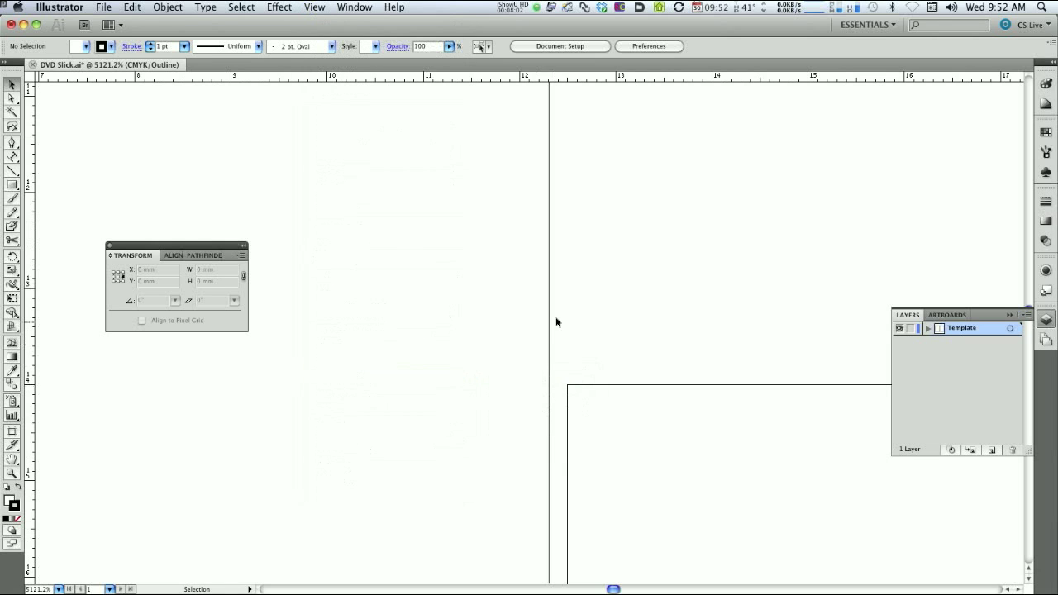
pyautogui.moveTo(549, 320); pyautogui.dragTo(570, 321)
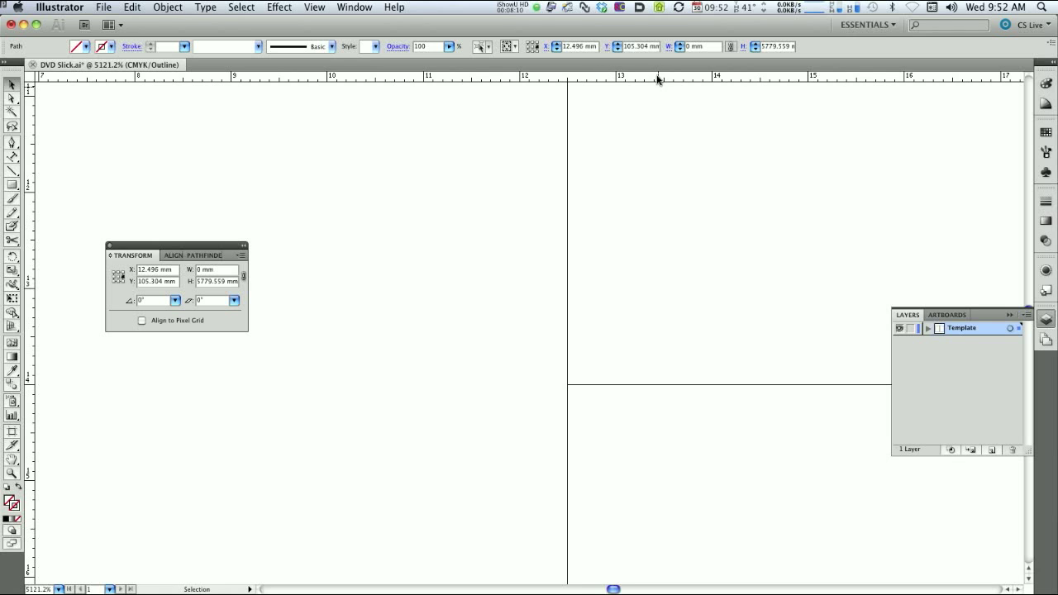
# - Add horizontal guides at the top and bottom trim edges and a vertical guide at the right edge
pyautogui.moveTo(657, 77); pyautogui.dragTo(606, 386)
pyautogui.press('super+0')
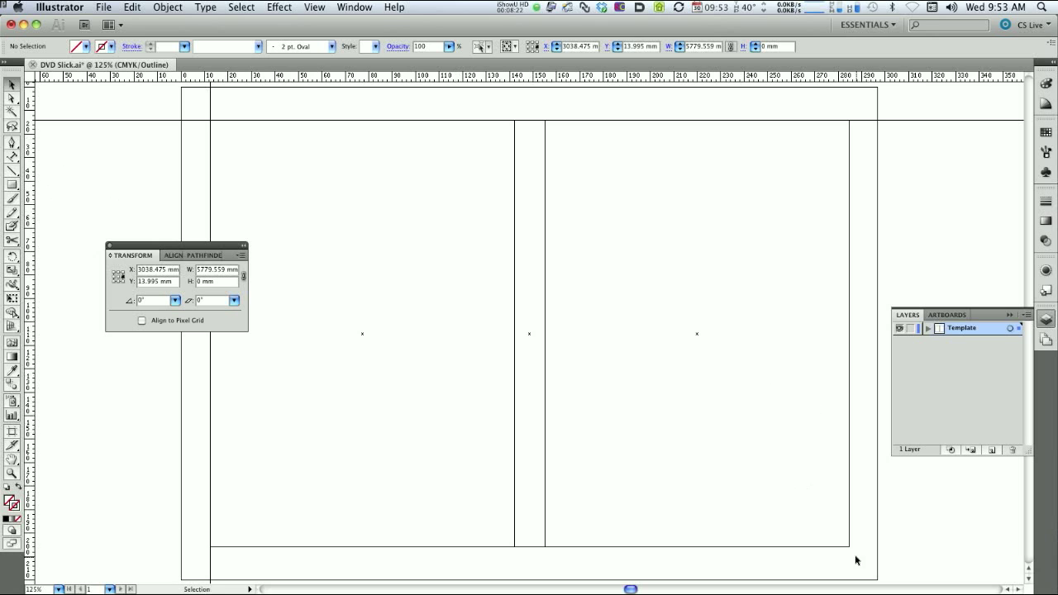
pyautogui.press('z')
pyautogui.moveTo(838, 535); pyautogui.dragTo(856, 555)
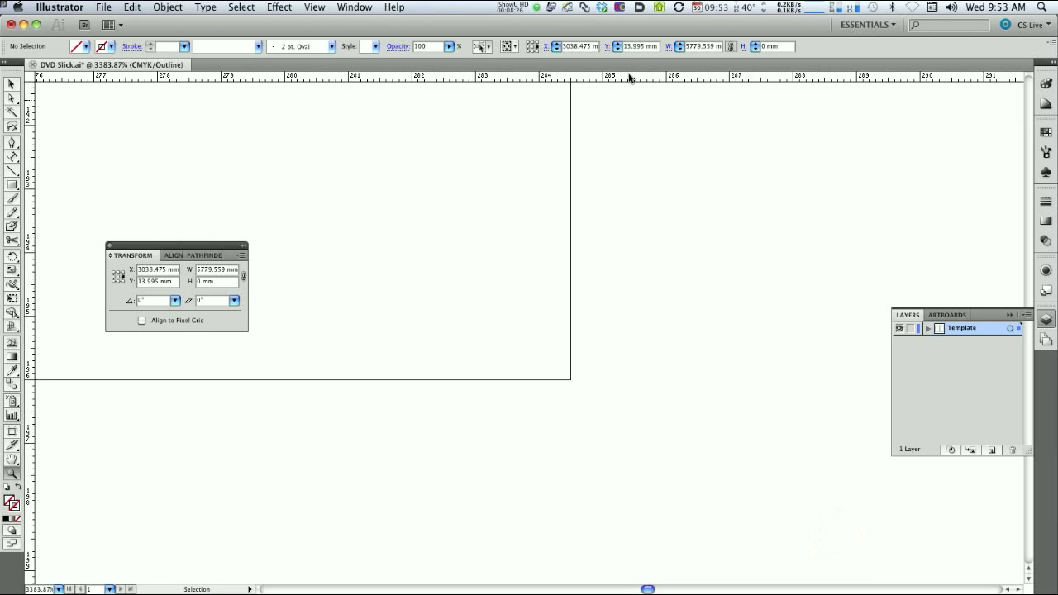
pyautogui.moveTo(628, 79); pyautogui.dragTo(590, 383)
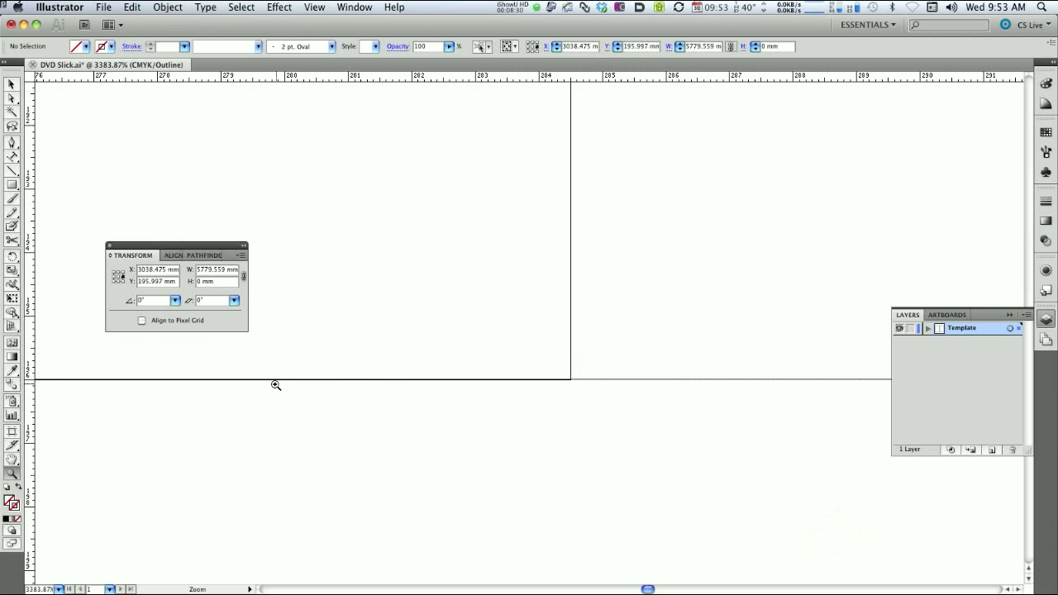
pyautogui.moveTo(29, 265); pyautogui.dragTo(570, 311)
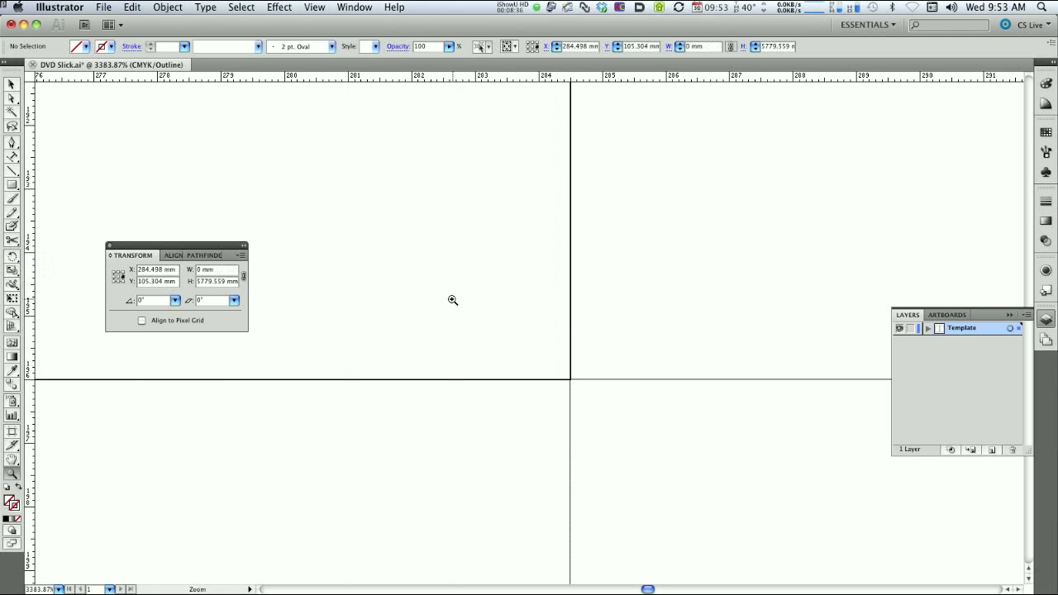
# - Add vertical guides at both spine edges, X 141.99 mm and 154.997 mm
pyautogui.press('super+0')
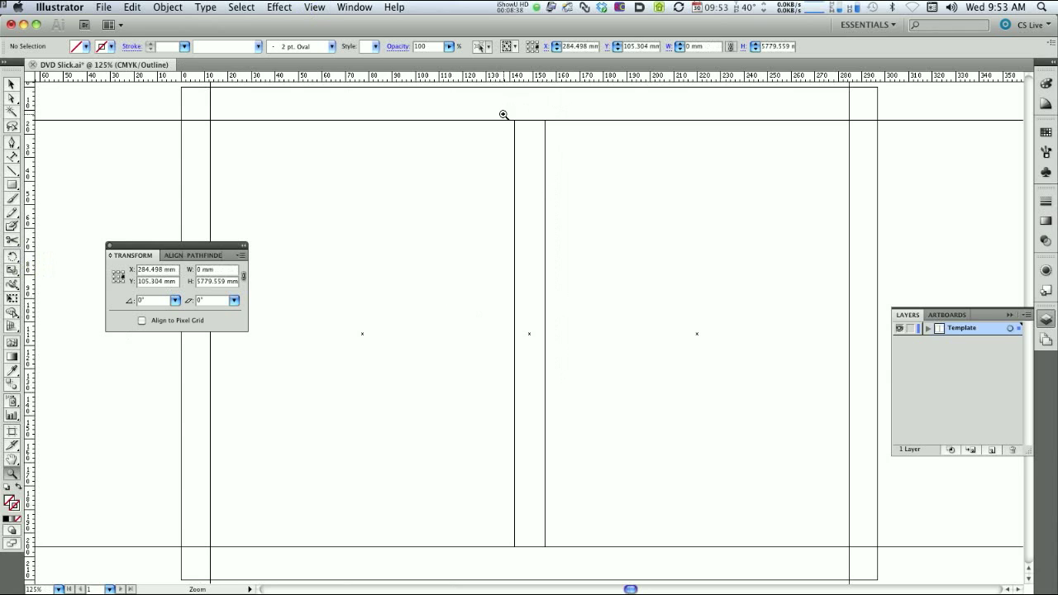
pyautogui.moveTo(509, 115); pyautogui.dragTo(548, 129)
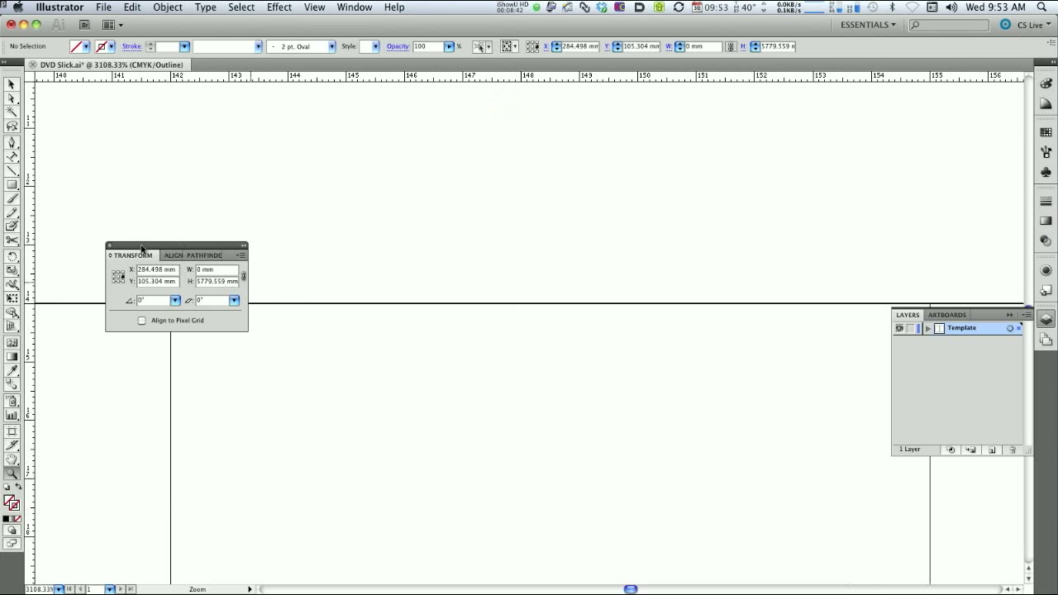
pyautogui.moveTo(145, 245); pyautogui.dragTo(116, 153)
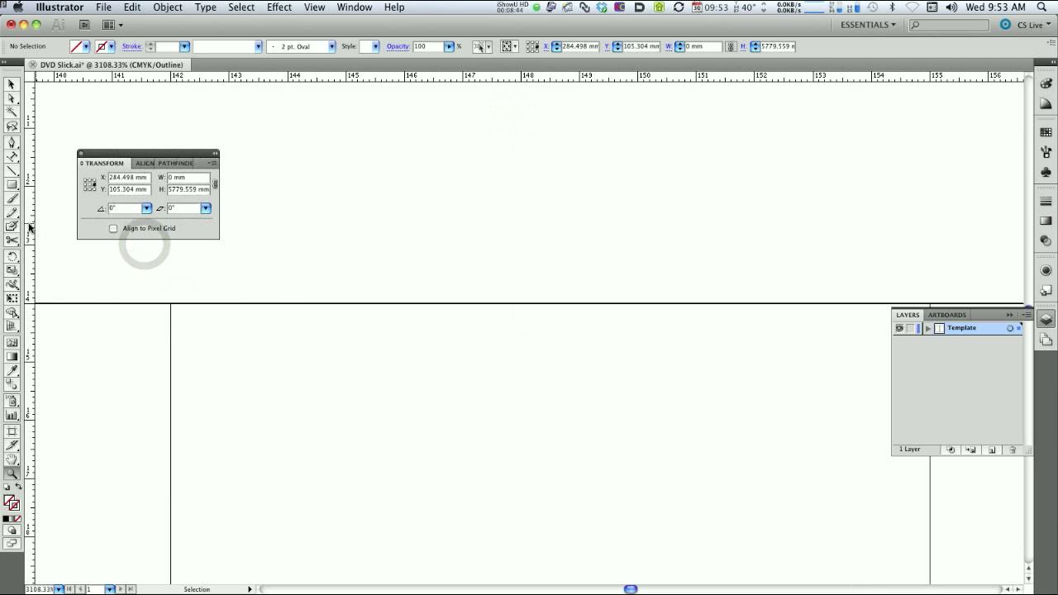
pyautogui.moveTo(29, 223); pyautogui.dragTo(171, 319)
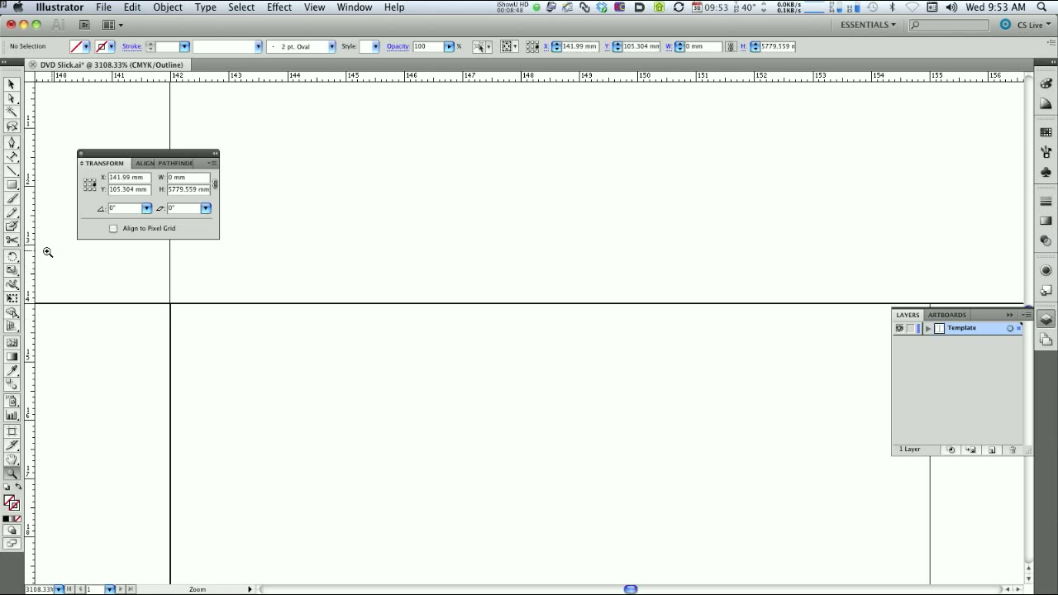
pyautogui.moveTo(29, 256); pyautogui.dragTo(928, 252)
pyautogui.press('super+0')
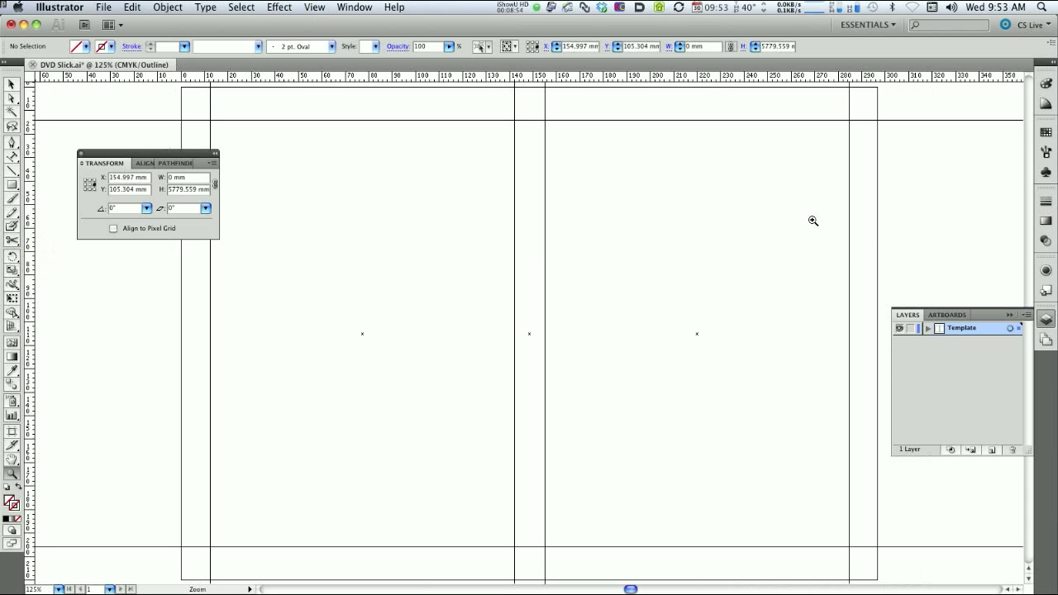
# - Switch to full Preview so the cyan guides show, then lock the guides
pyautogui.press('v')
pyautogui.press('super+y')
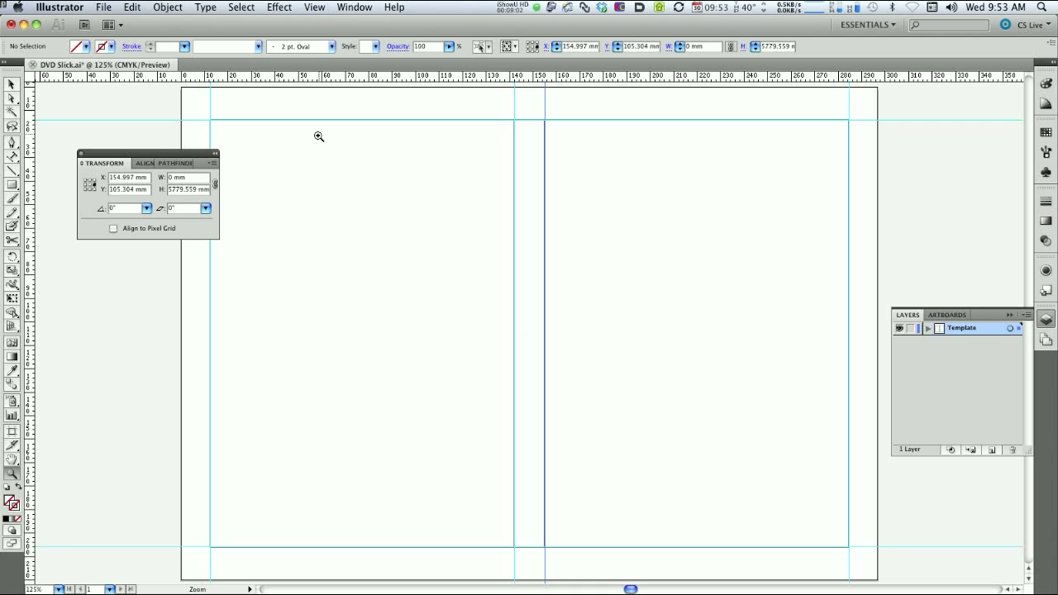
pyautogui.click(314, 7)
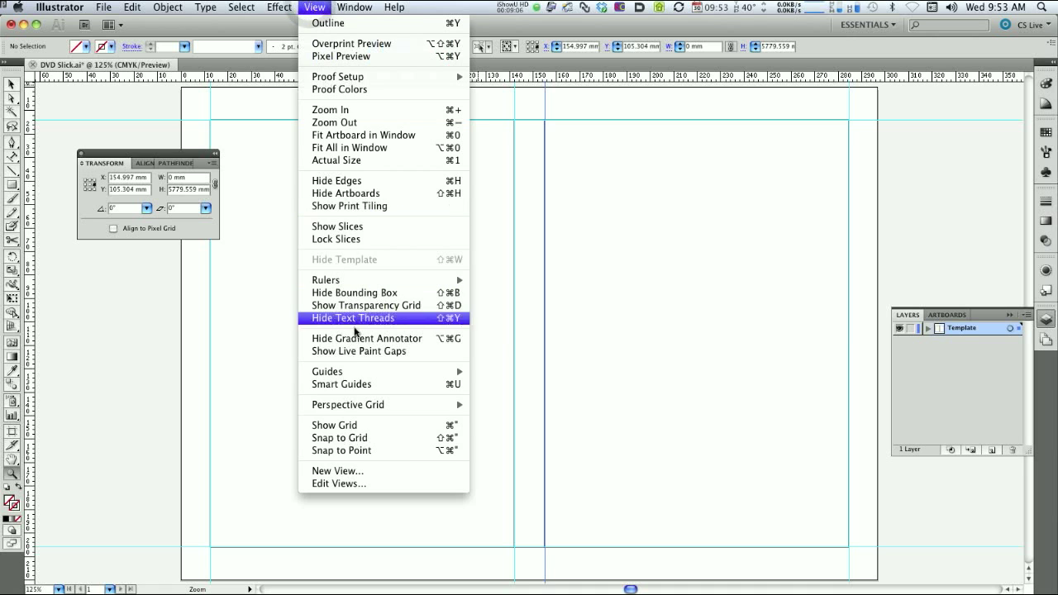
pyautogui.moveTo(357, 374)
pyautogui.click(521, 383)
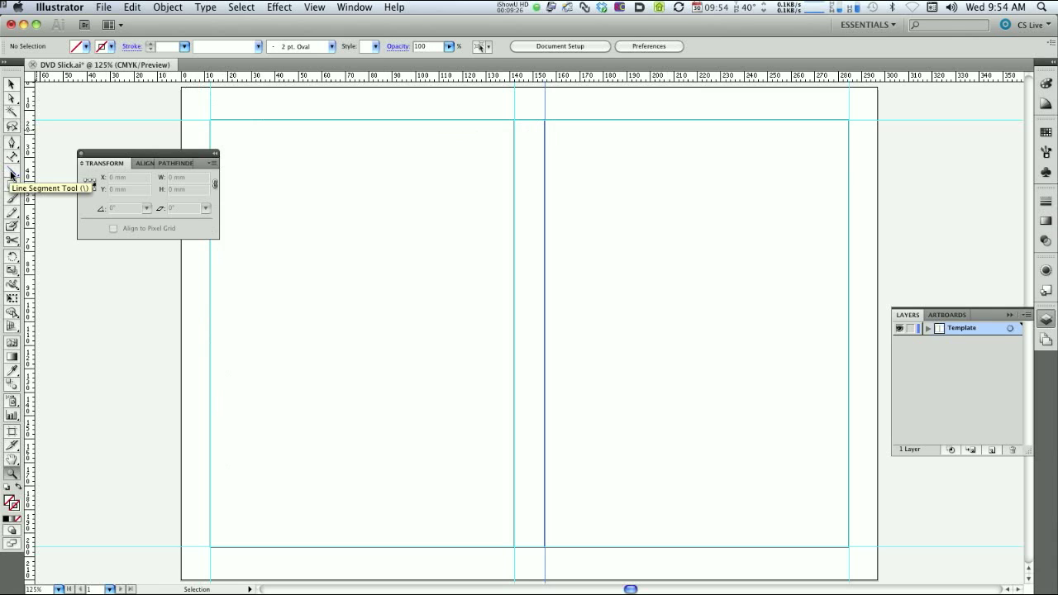
# - Choose the Line Segment tool with no fill, a black stroke and 0.25 pt stroke weight
pyautogui.click(11, 172)
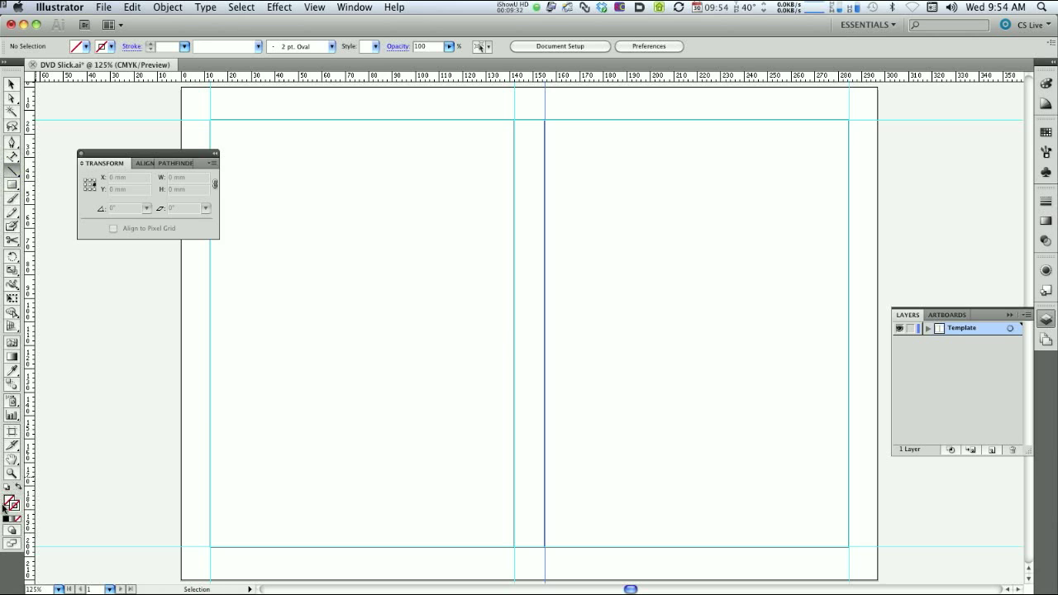
pyautogui.click(17, 506)
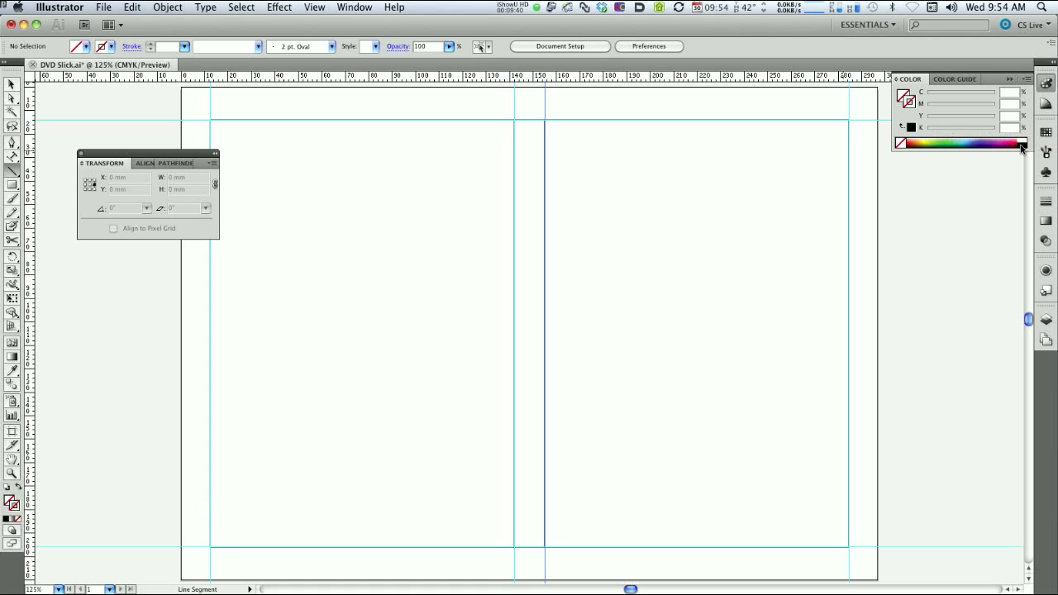
pyautogui.click(1025, 141)
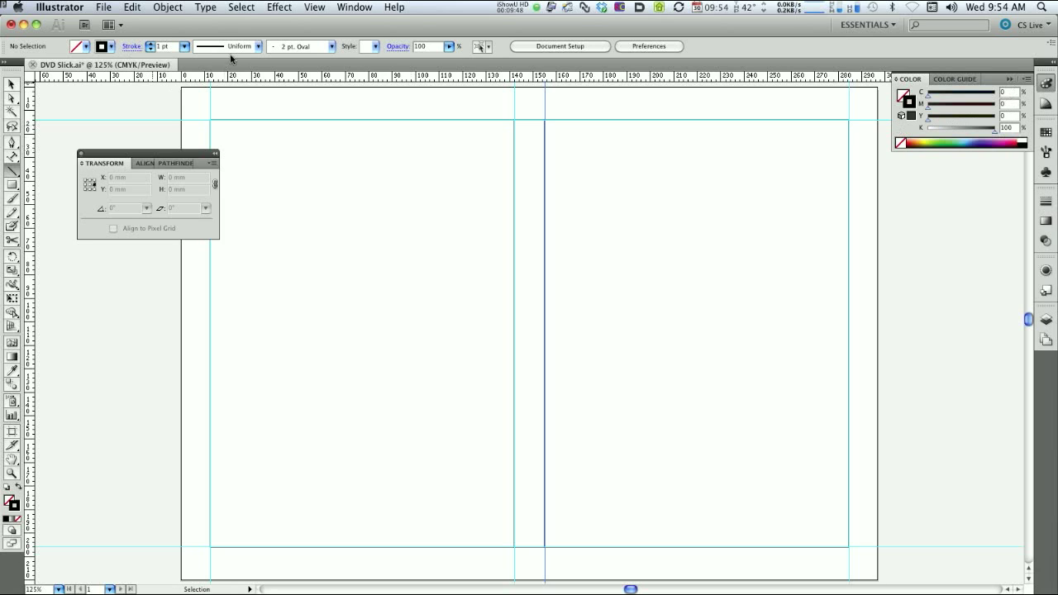
pyautogui.click(184, 47)
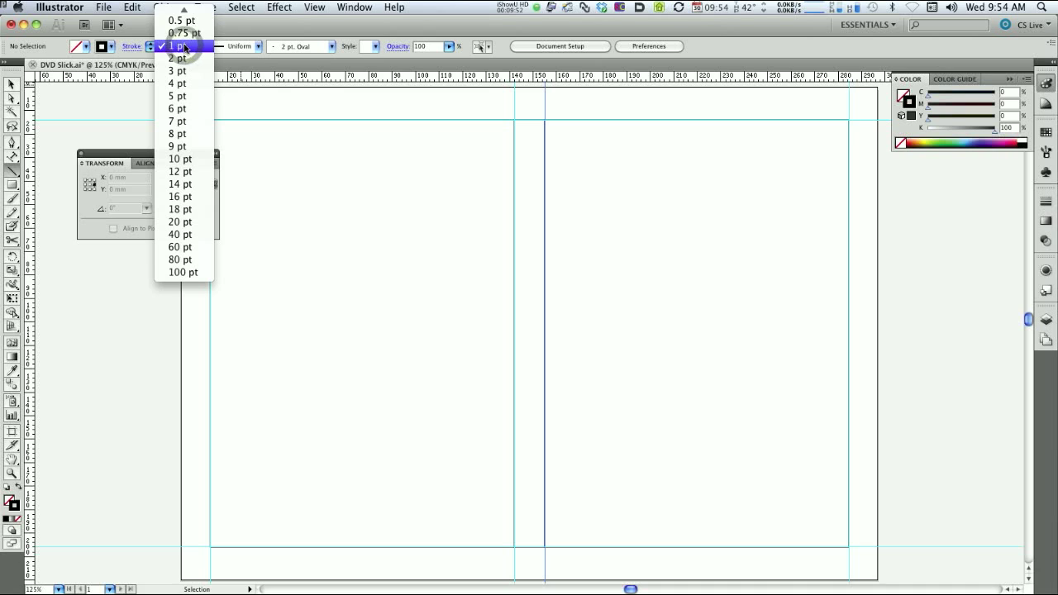
pyautogui.moveTo(184, 11)
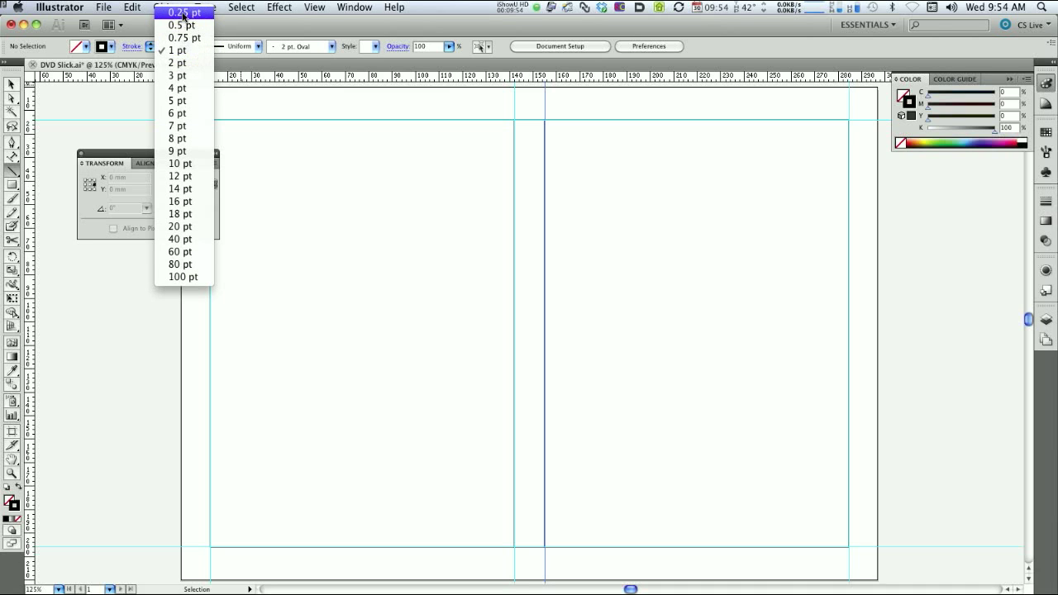
pyautogui.click(184, 13)
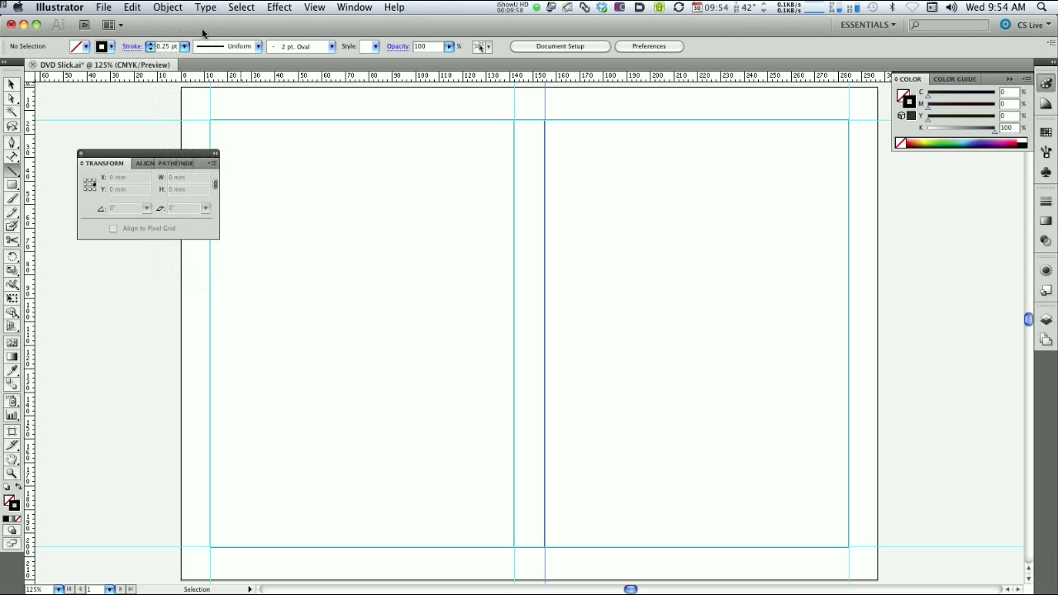
pyautogui.click(365, 7)
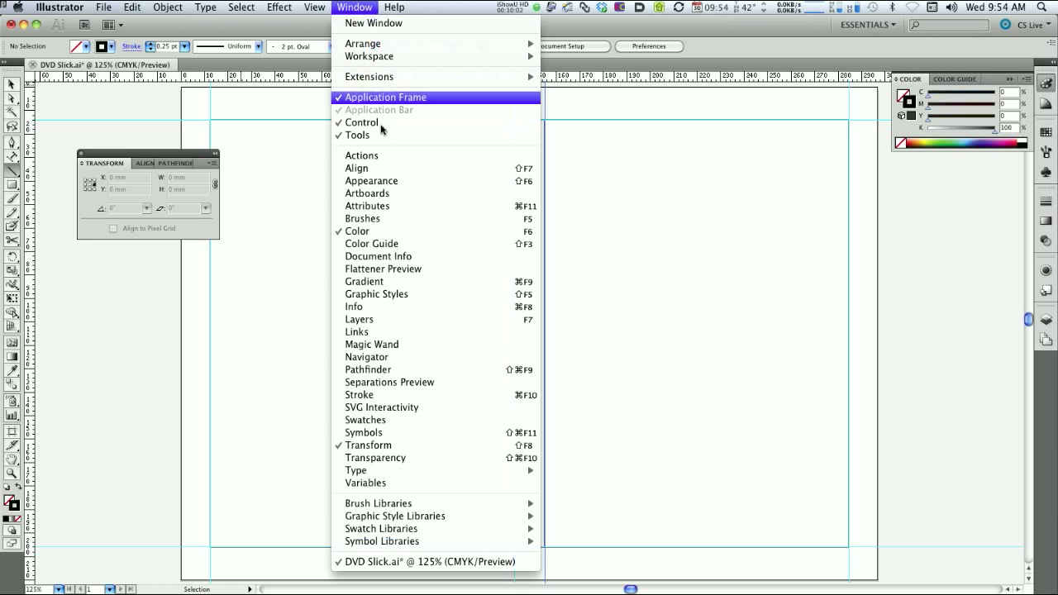
# - Open the Stroke panel and confirm the weight stays at 0.25 pt
pyautogui.click(419, 401)
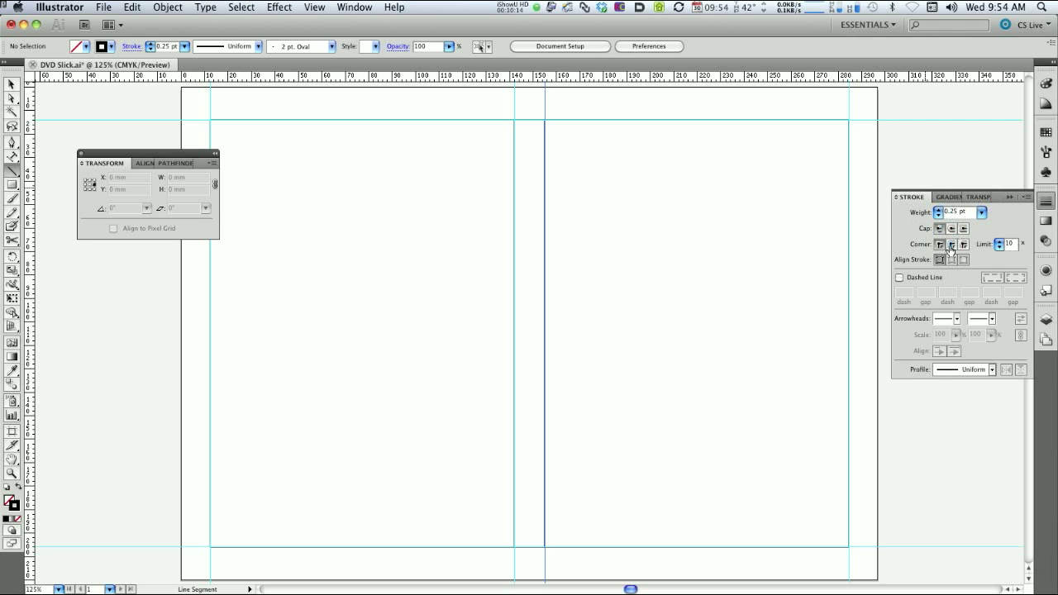
pyautogui.click(982, 215)
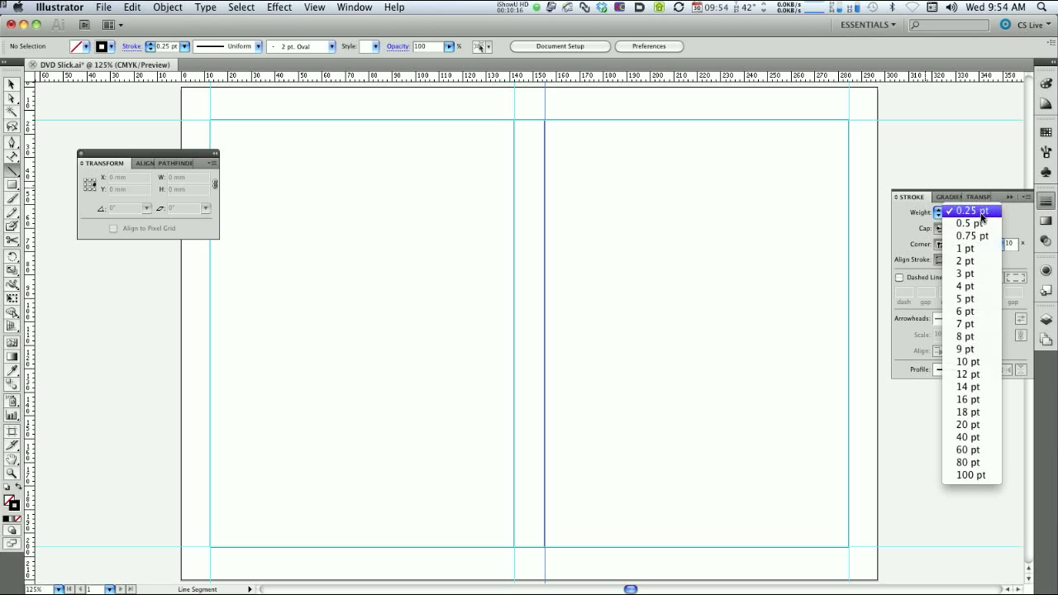
pyautogui.click(982, 215)
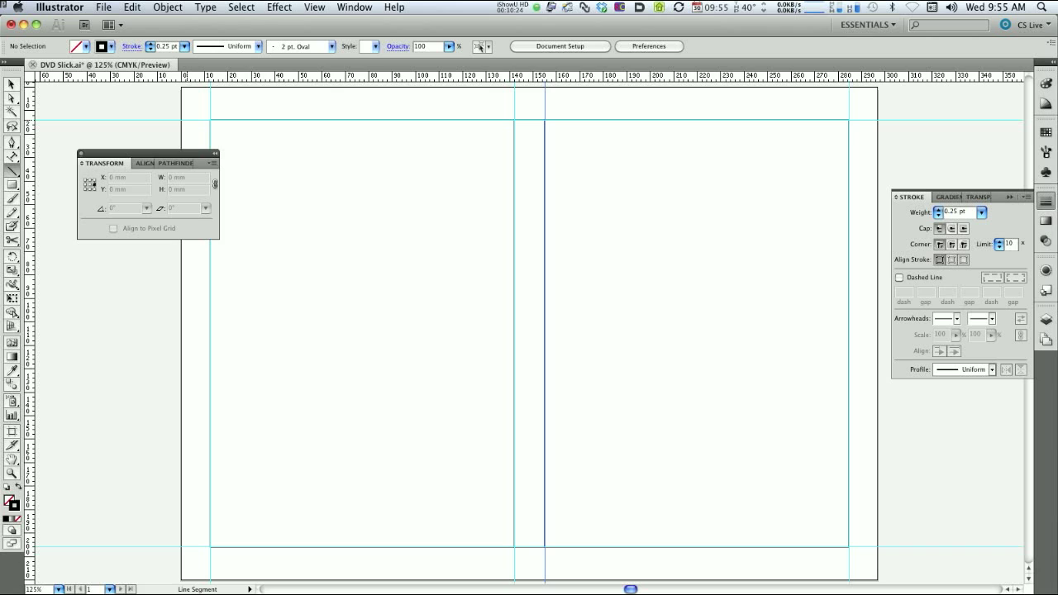
# - Draw a 292.1 mm horizontal line along the top guide at Y 13.97 mm, then hide the guides
pyautogui.click(186, 120)
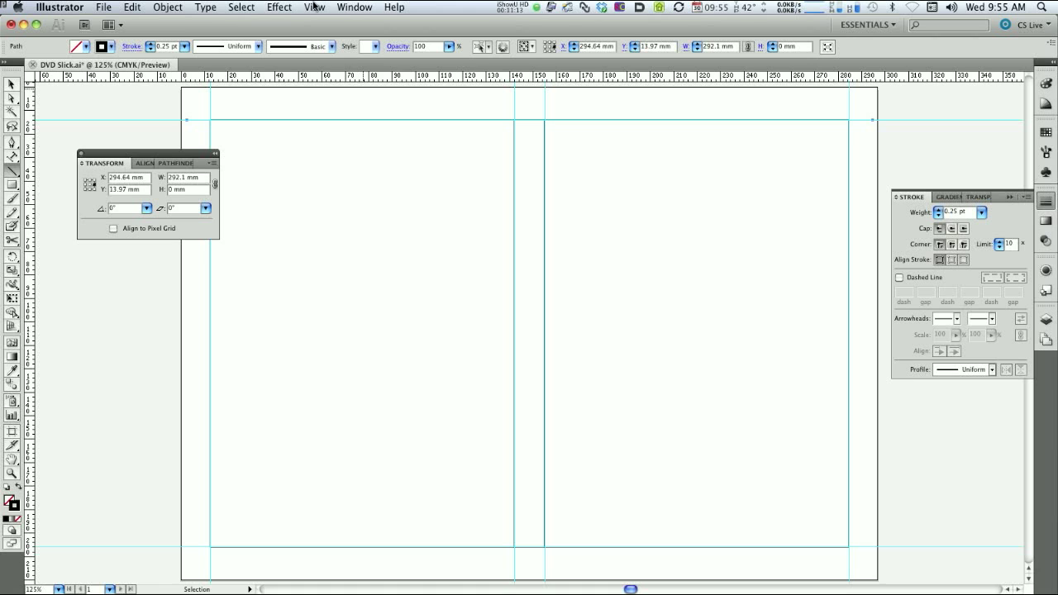
pyautogui.click(313, 5)
pyautogui.moveTo(348, 373)
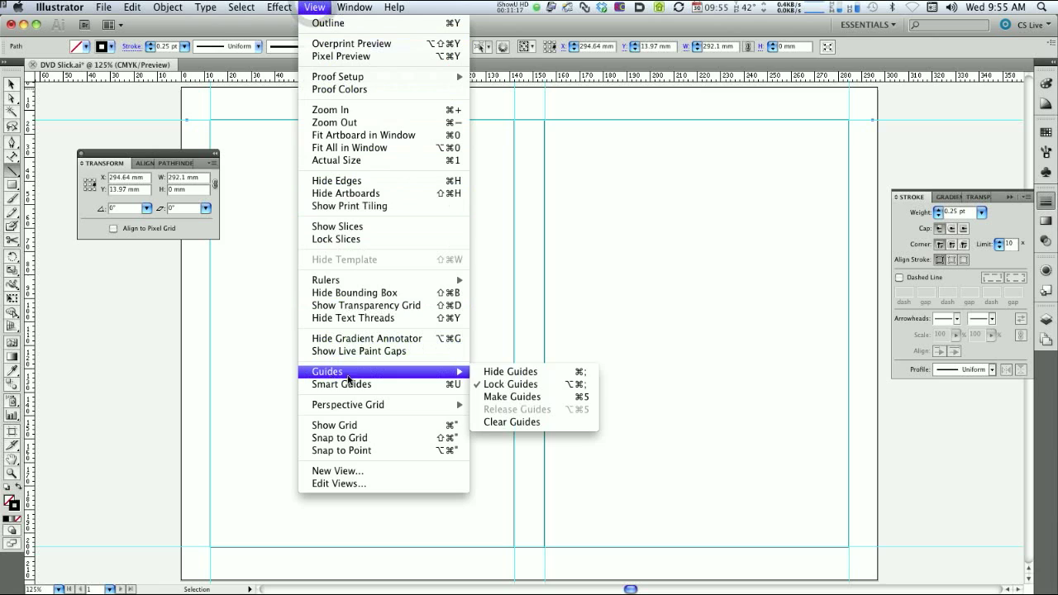
pyautogui.click(578, 377)
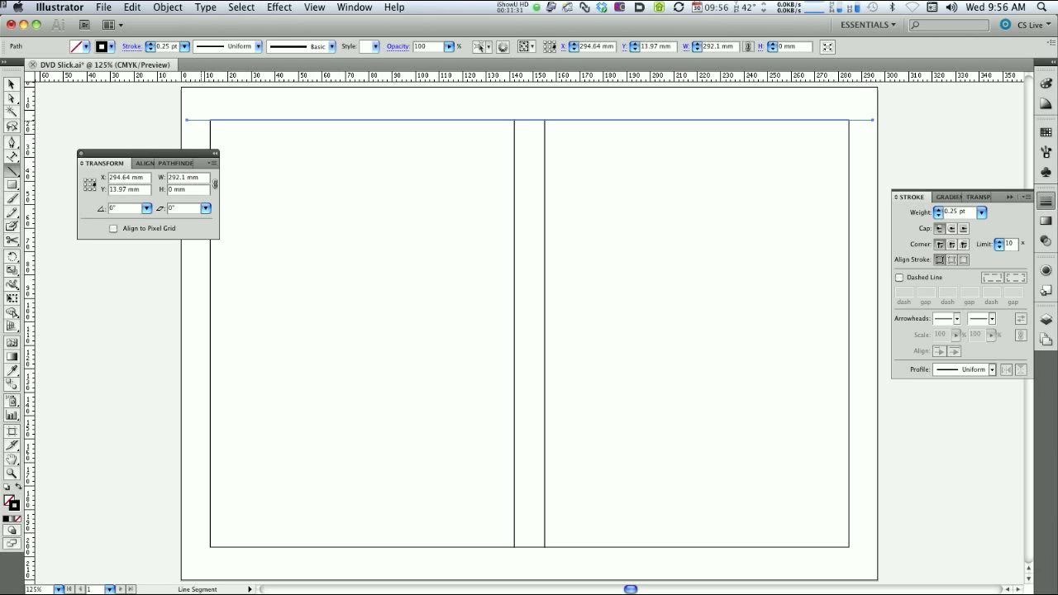
# - Copy the top line straight down to the bottom trim edge at Y 196.85 mm
pyautogui.click(11, 83)
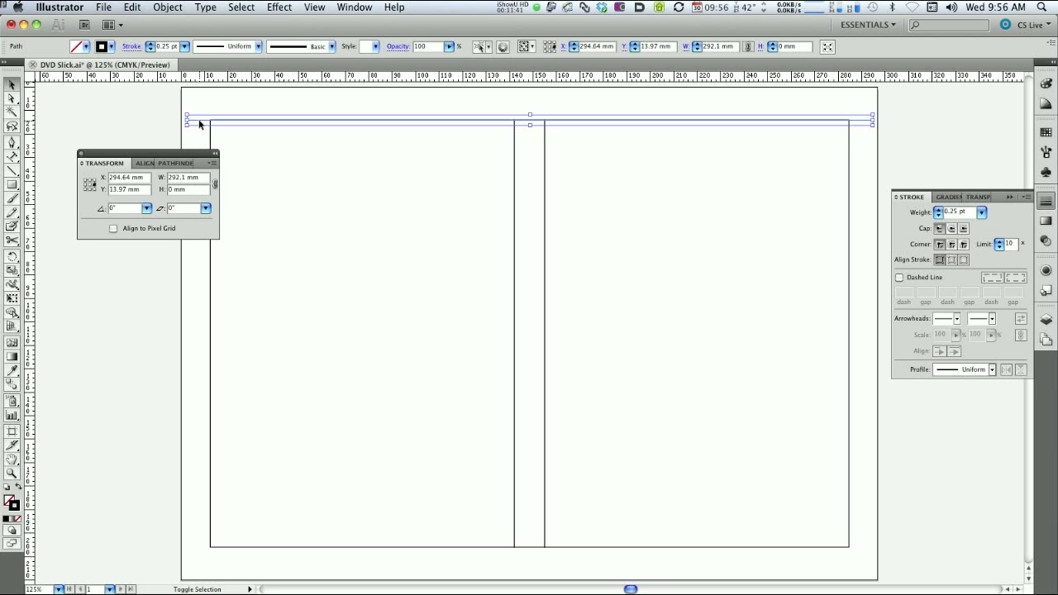
pyautogui.keyDown('shift'); pyautogui.click(199, 124); pyautogui.keyUp('shift')
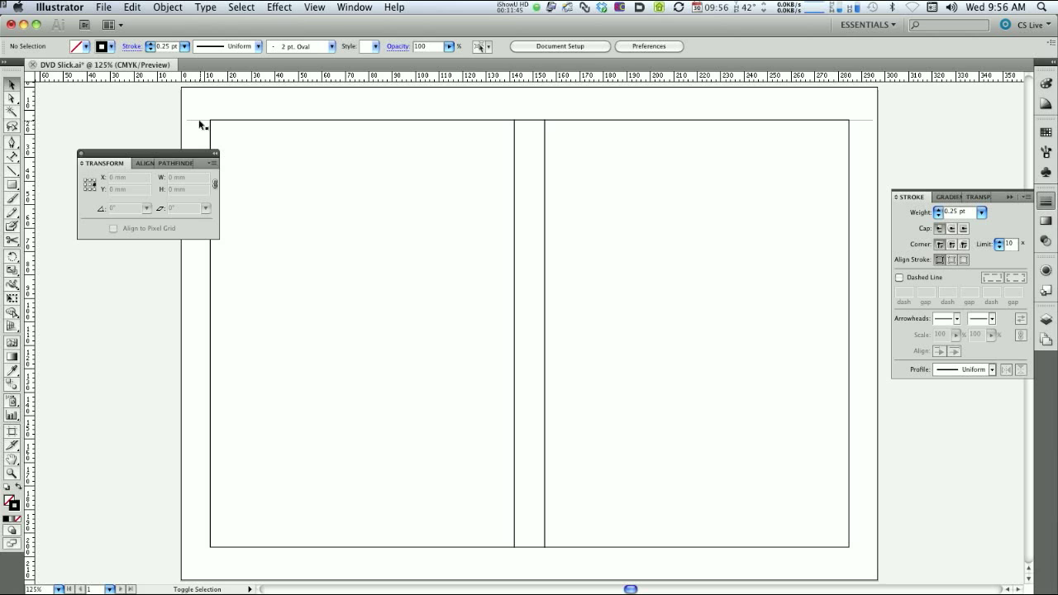
pyautogui.moveTo(199, 124); pyautogui.dragTo(231, 556)
# - Zoom into the artboard's bottom-left corner and switch to Outline view
pyautogui.press('z')
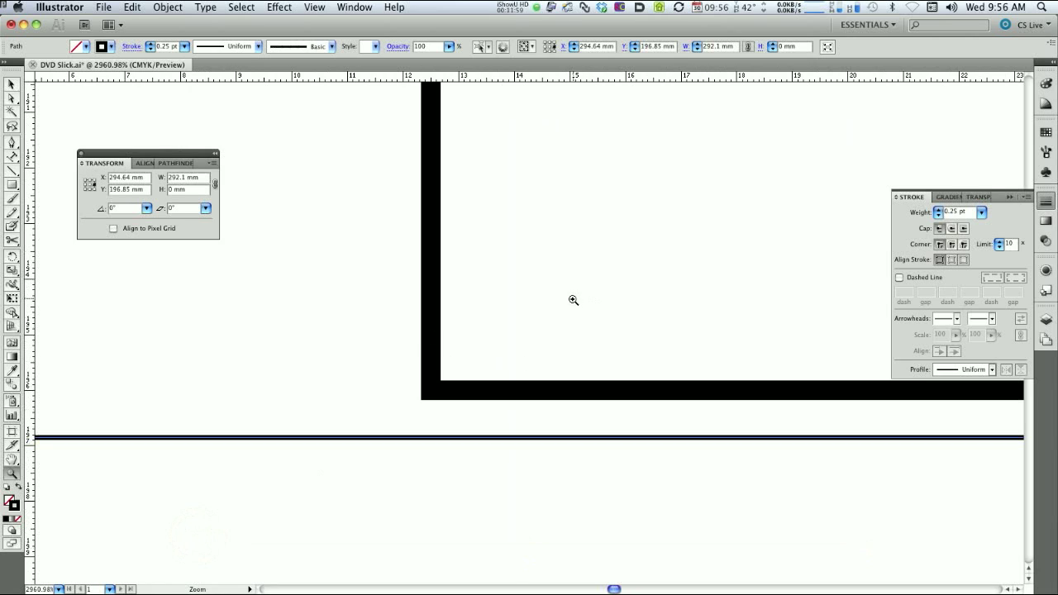
pyautogui.press('v')
pyautogui.press('z')
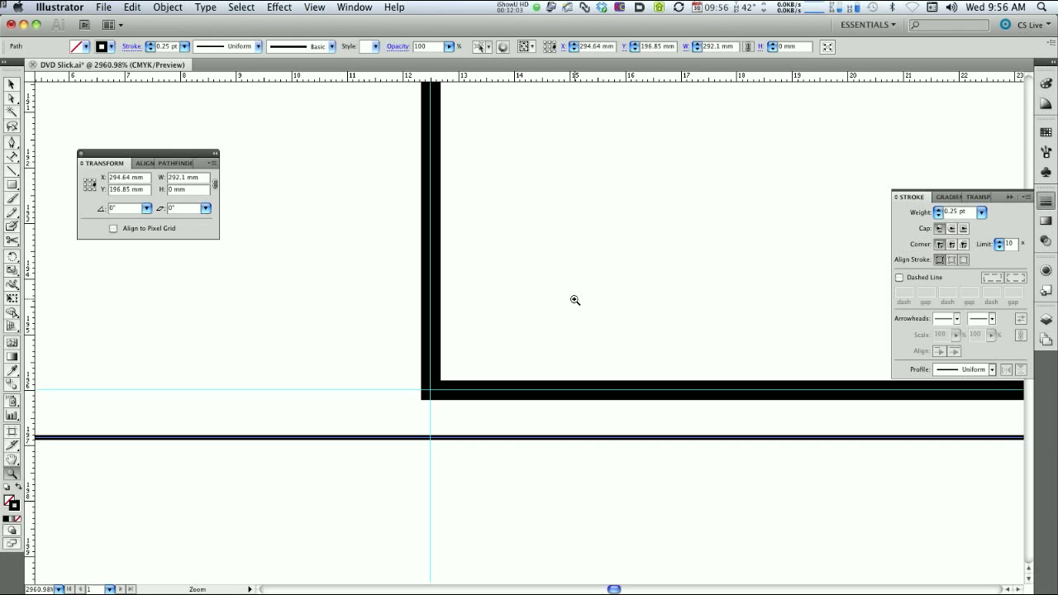
pyautogui.press('v')
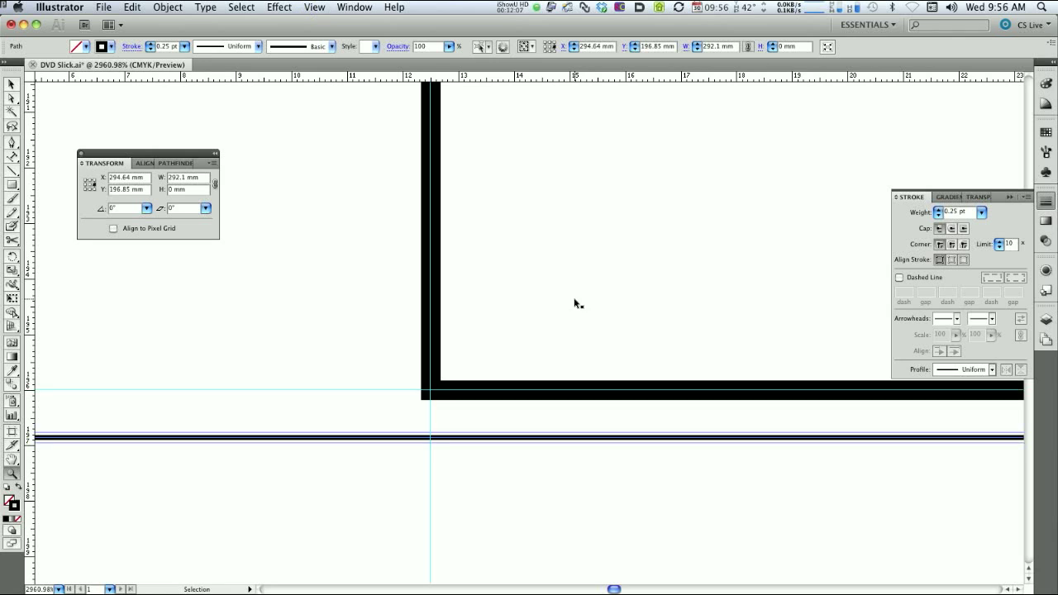
pyautogui.press('z')
pyautogui.hotkey('ctrl', 'y')
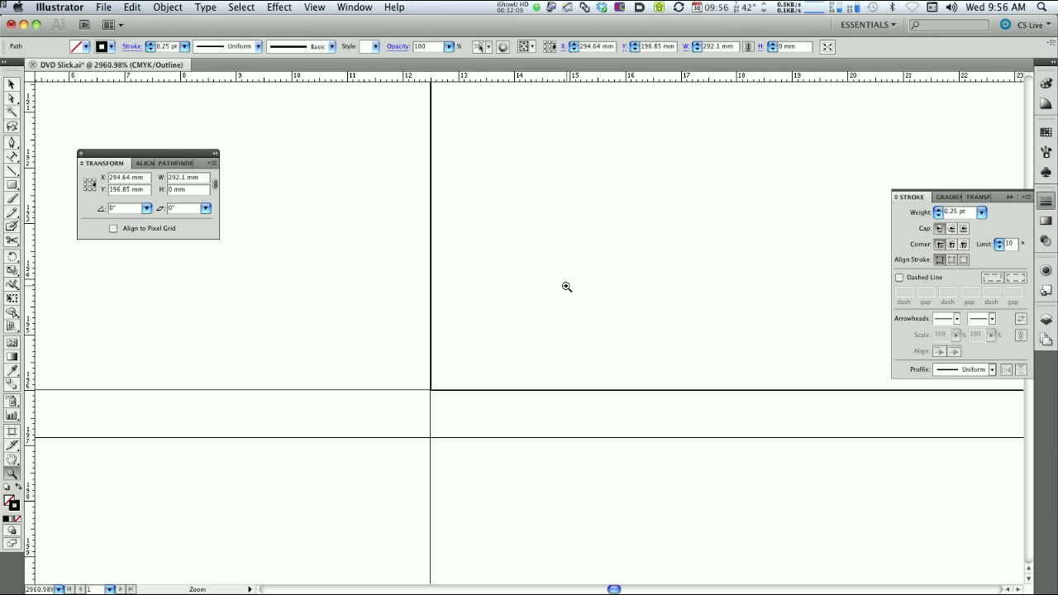
pyautogui.click(12, 85)
pyautogui.press('z')
pyautogui.press('v')
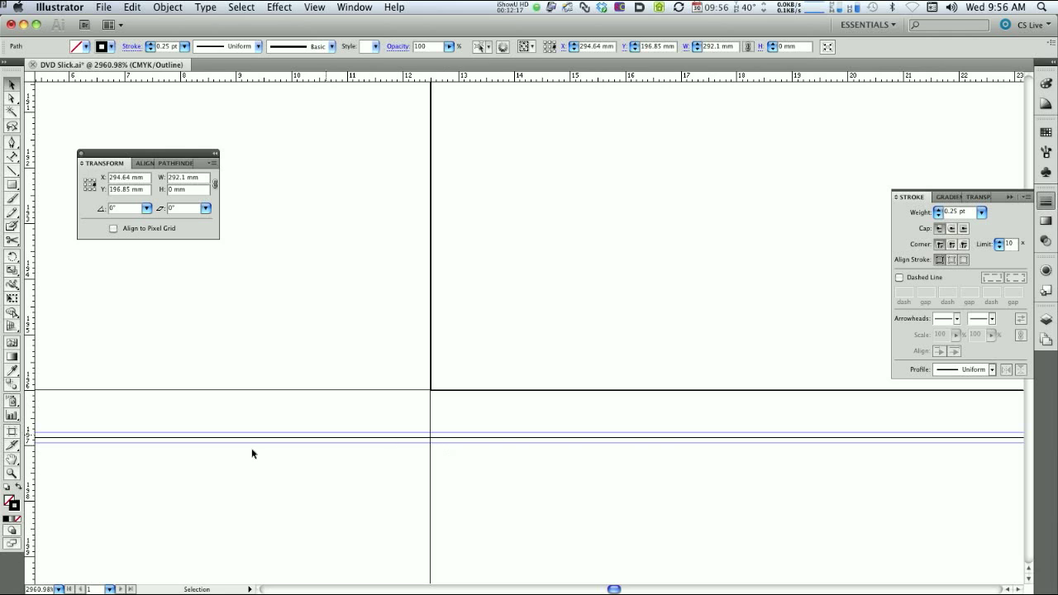
# - Move the bottom 292.1 mm line up onto the lower trim edge at Y 195.992 mm
pyautogui.press('shift')
pyautogui.keyDown('shift'); pyautogui.click(525, 442); pyautogui.keyUp('shift')
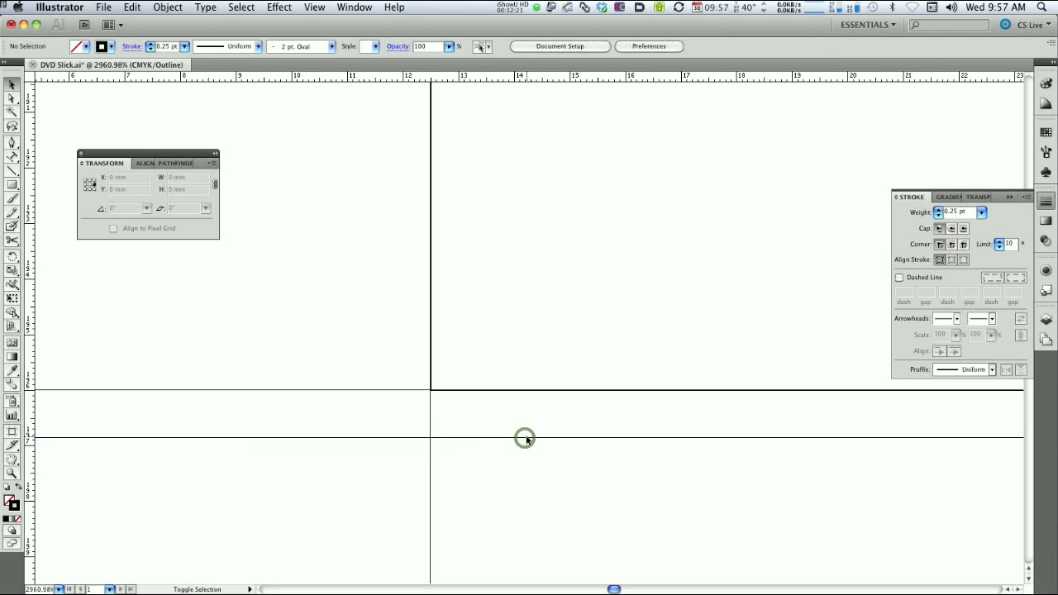
pyautogui.moveTo(509, 437); pyautogui.dragTo(424, 411)
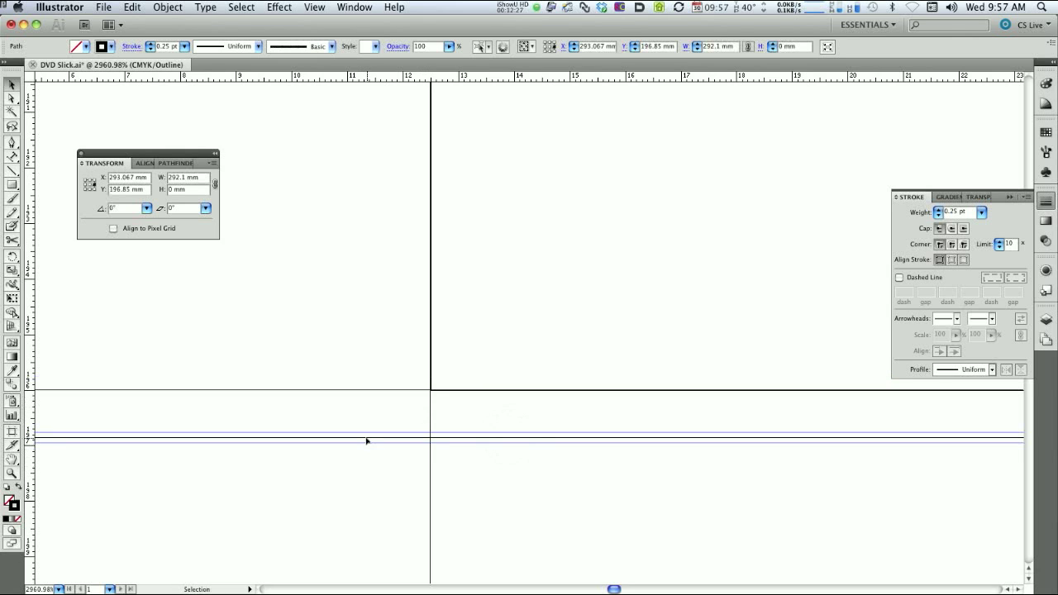
pyautogui.press('shift')
pyautogui.keyDown('shift'); pyautogui.click(367, 442); pyautogui.keyUp('shift')
pyautogui.moveTo(366, 438); pyautogui.dragTo(361, 395)
pyautogui.press('super+0')
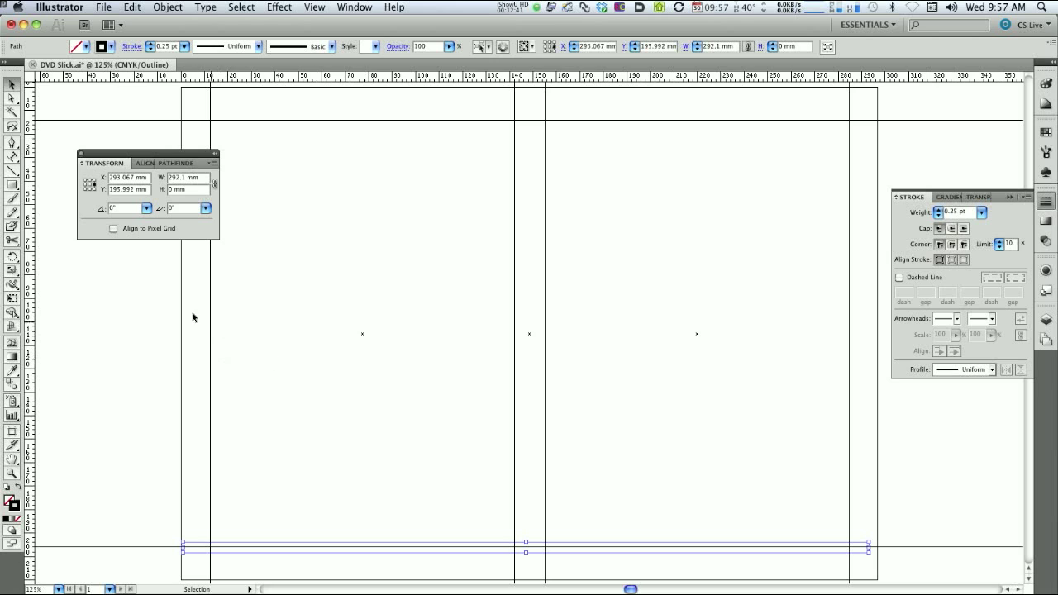
# - Return to full Preview with the guides visible and select the Pen tool
pyautogui.click(141, 307)
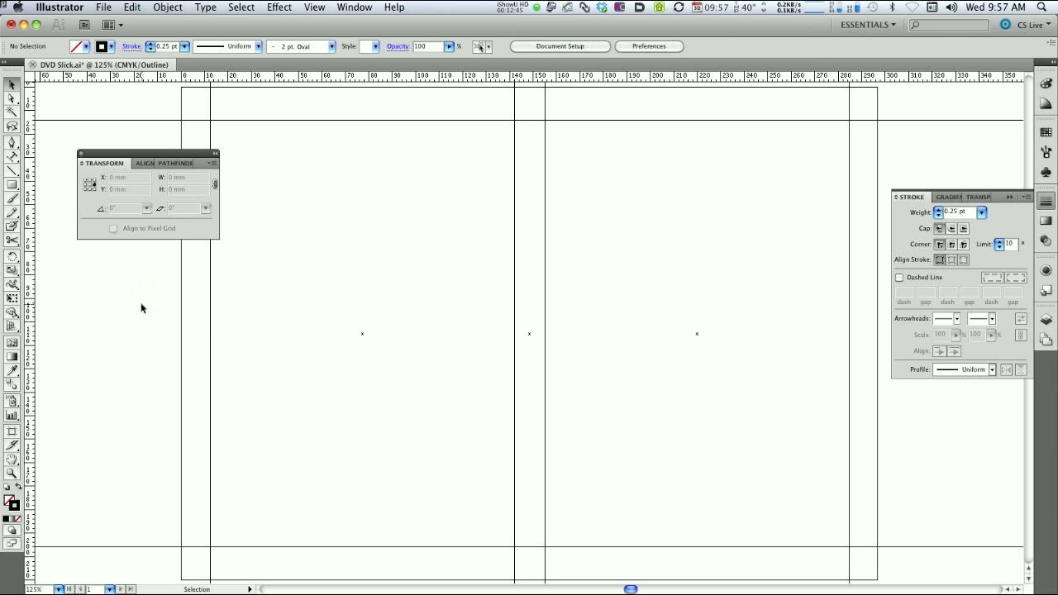
pyautogui.press('super+y')
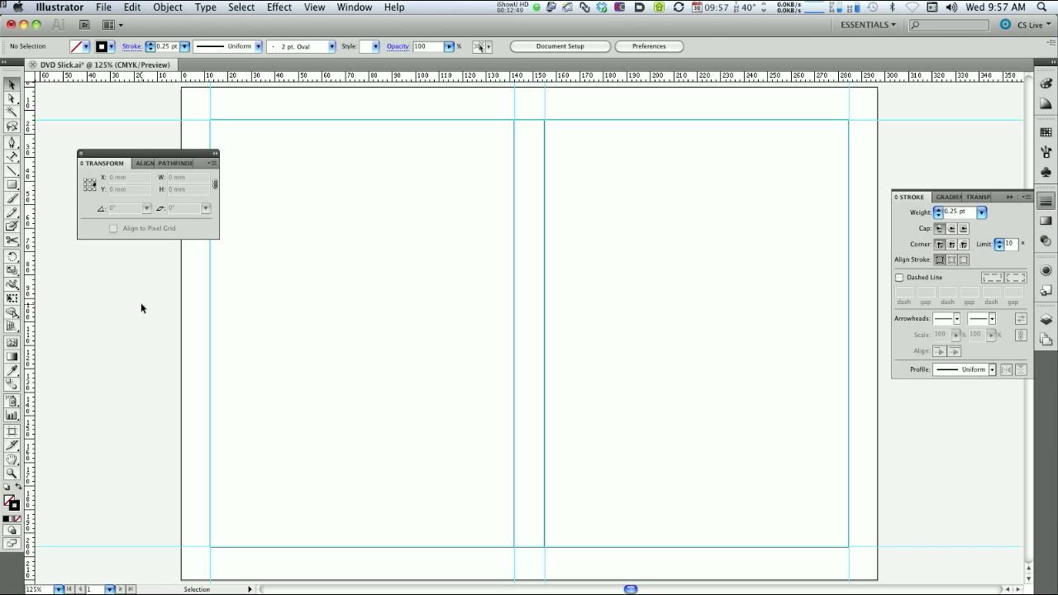
pyautogui.press('a')
pyautogui.press('super+semicolon')
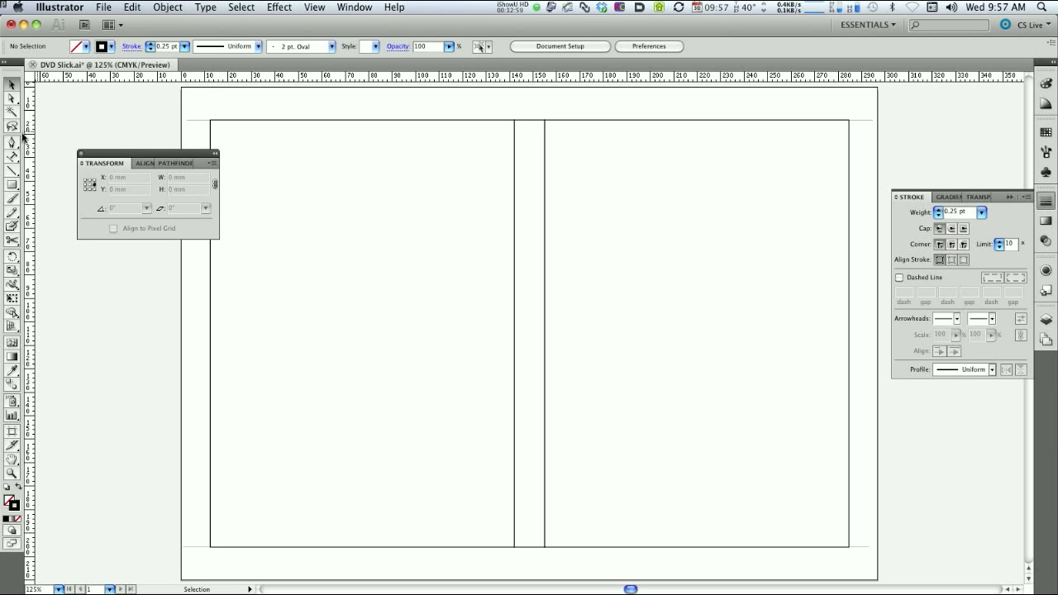
pyautogui.press('super+semicolon')
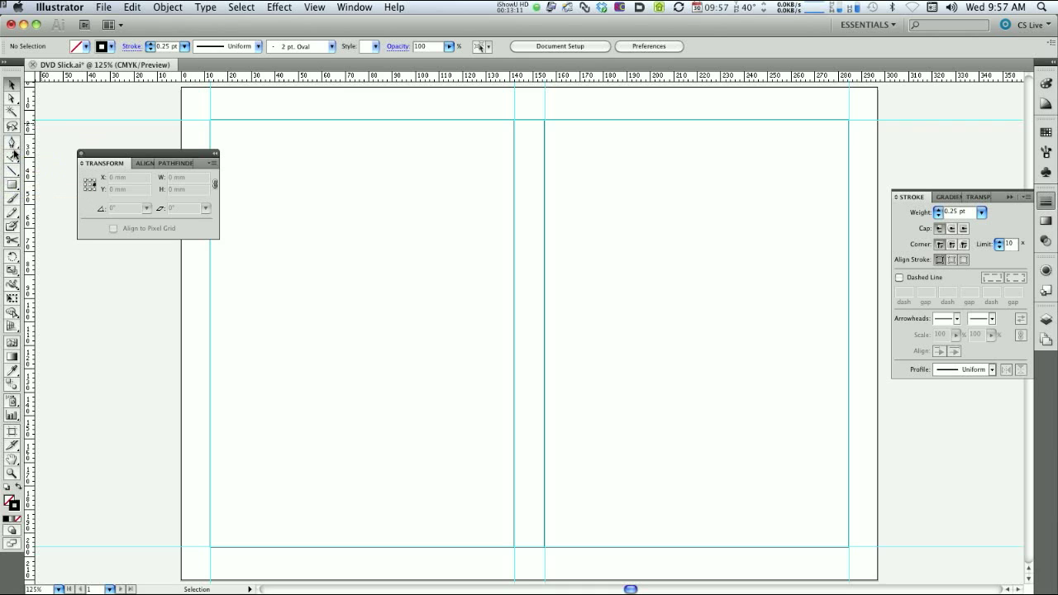
pyautogui.click(12, 143)
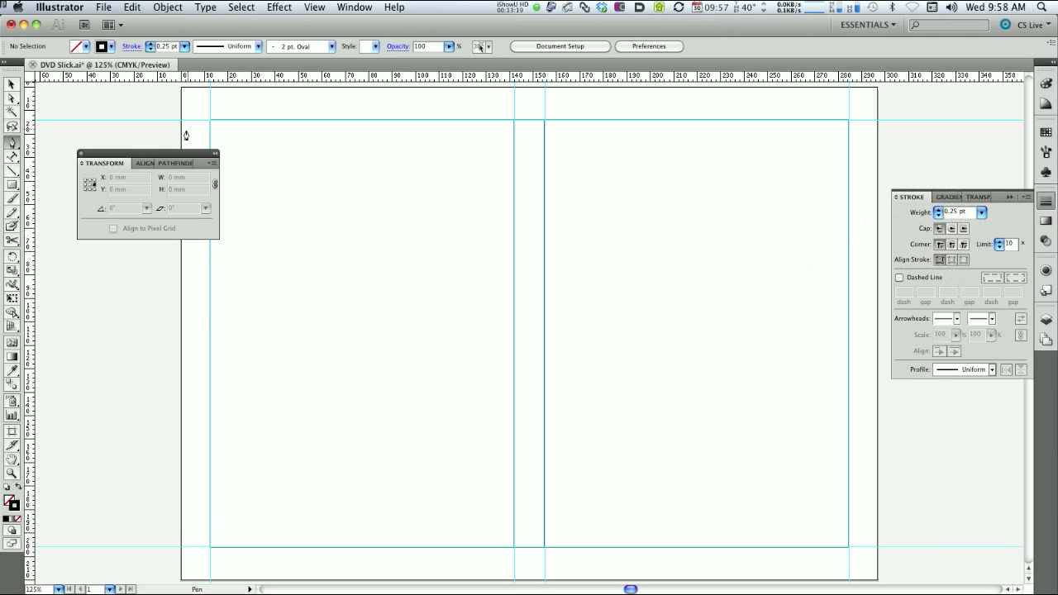
# - Draw a 0.25 pt vertical line down the left trim edge from top to bottom guide corner, then hide the guides
pyautogui.click(210, 97)
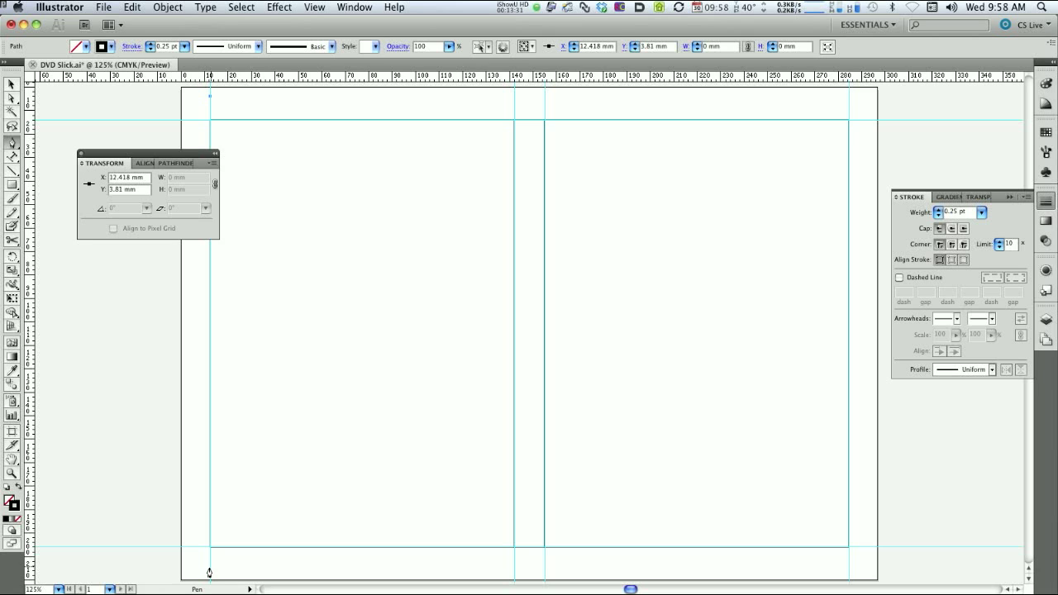
pyautogui.click(210, 566)
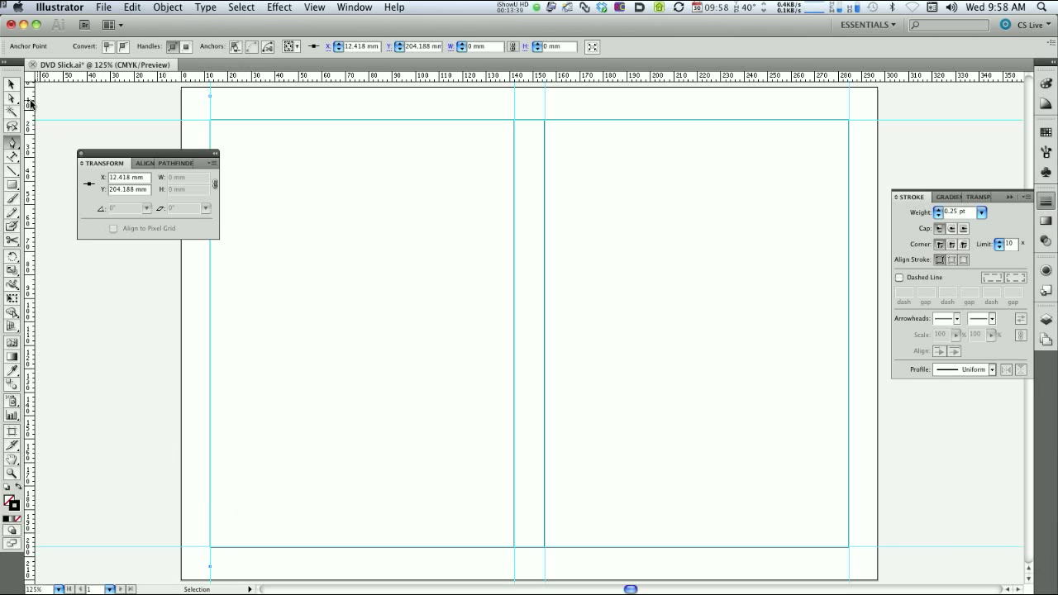
pyautogui.press('super+a')
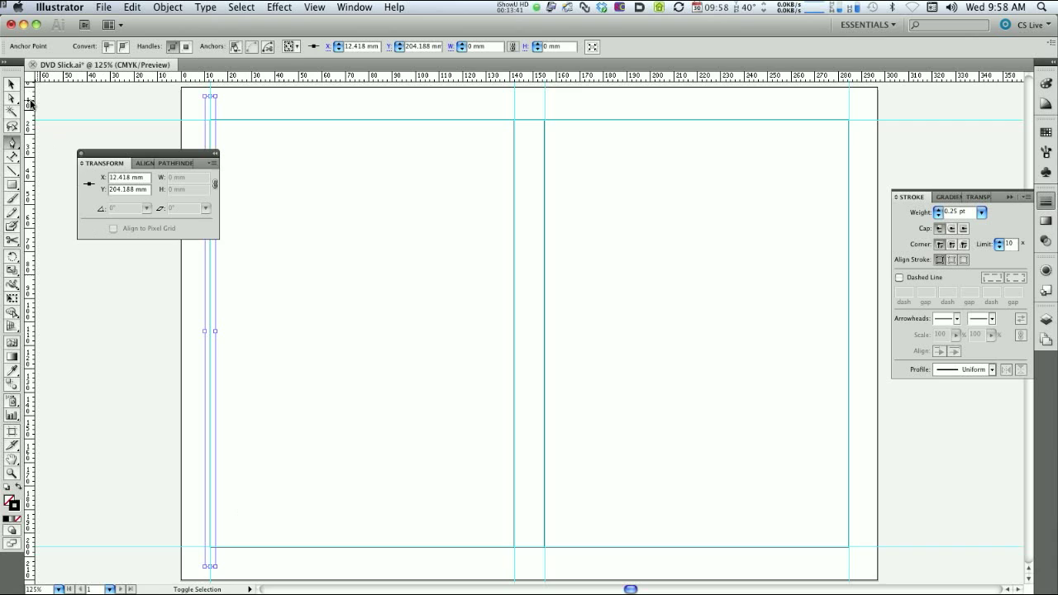
pyautogui.keyDown('super'); pyautogui.click(82, 105); pyautogui.keyUp('super')
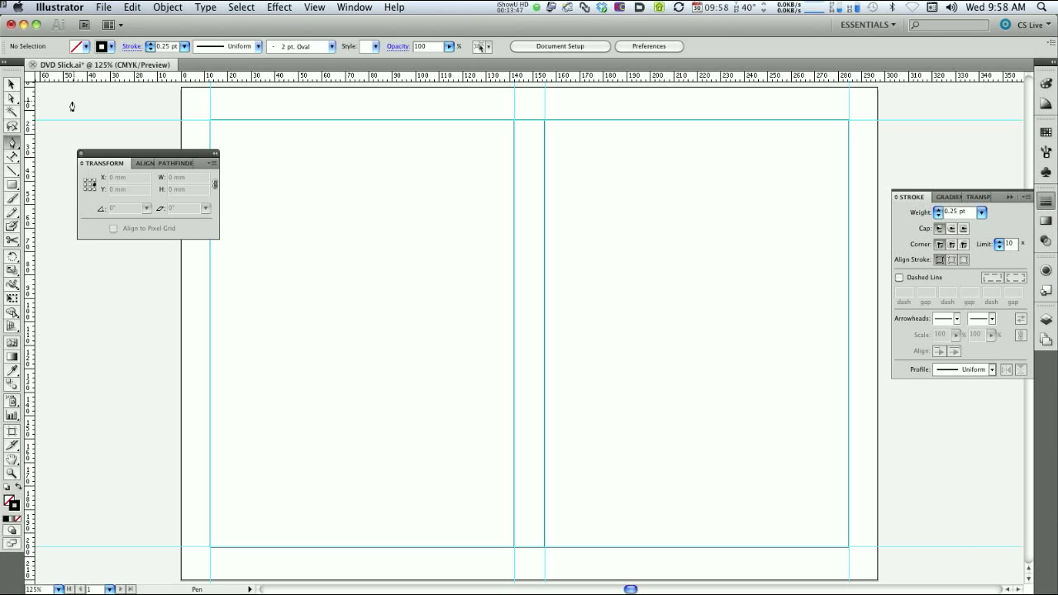
pyautogui.press('super')
pyautogui.press('super+semicolon')
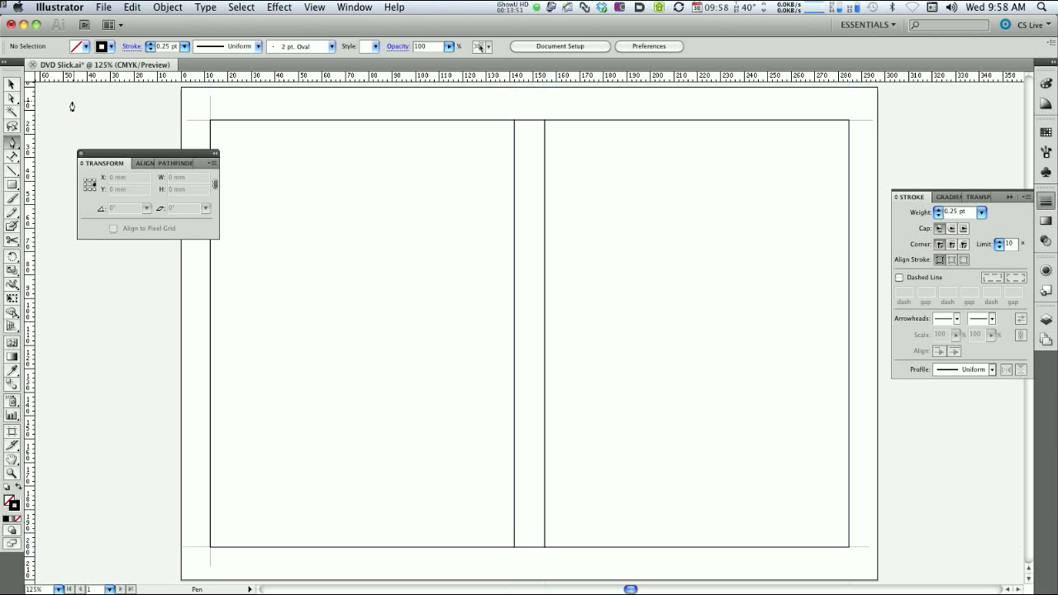
# - Zoom into the top-left corner in Outline view and align the vertical crop mark with the trim corner
pyautogui.press('z')
pyautogui.moveTo(188, 109); pyautogui.dragTo(227, 136)
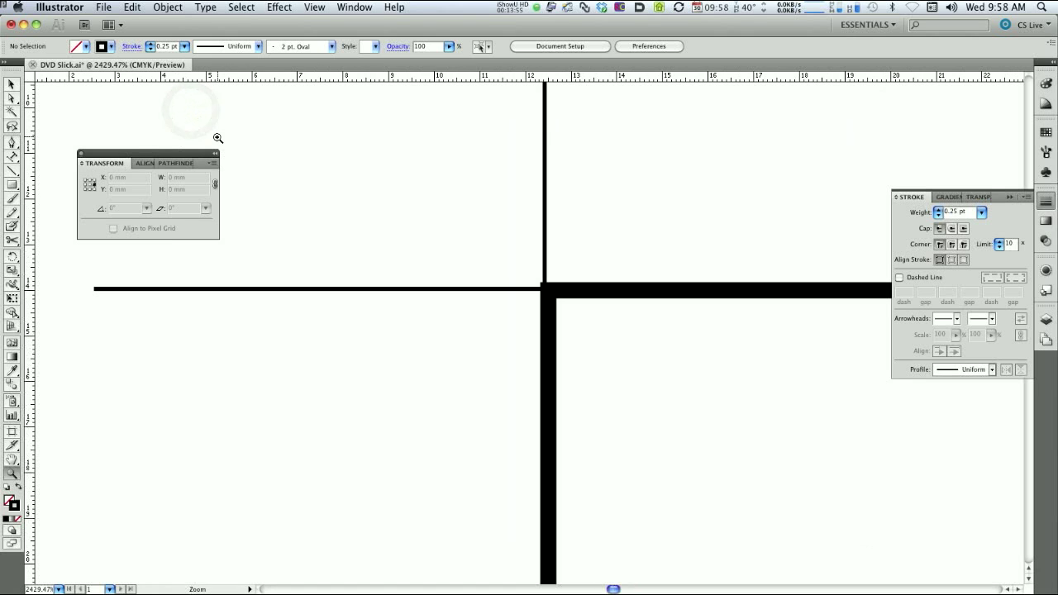
pyautogui.press('super')
pyautogui.press('super+y')
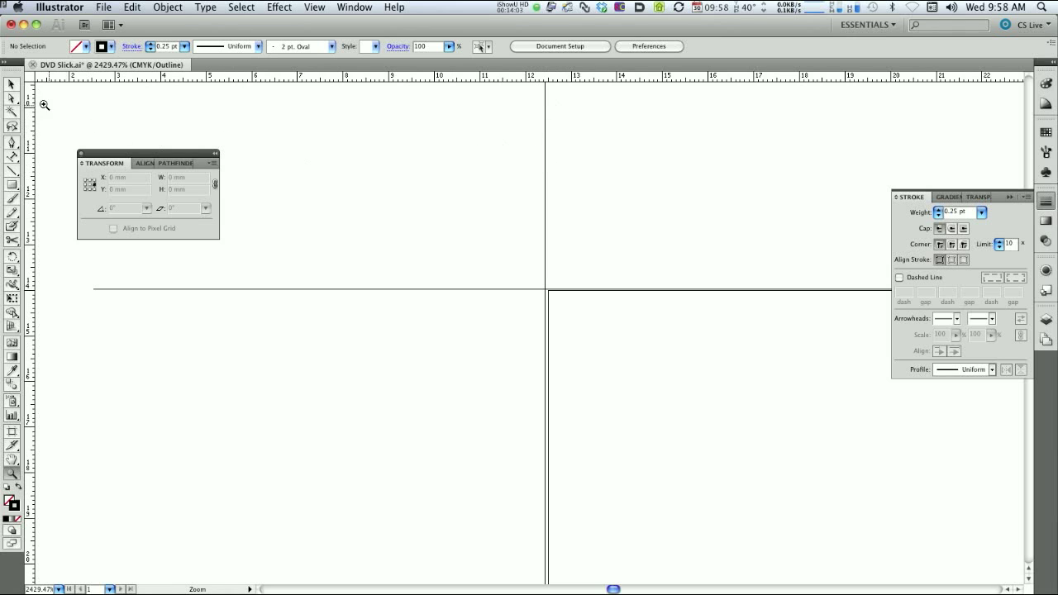
pyautogui.click(12, 84)
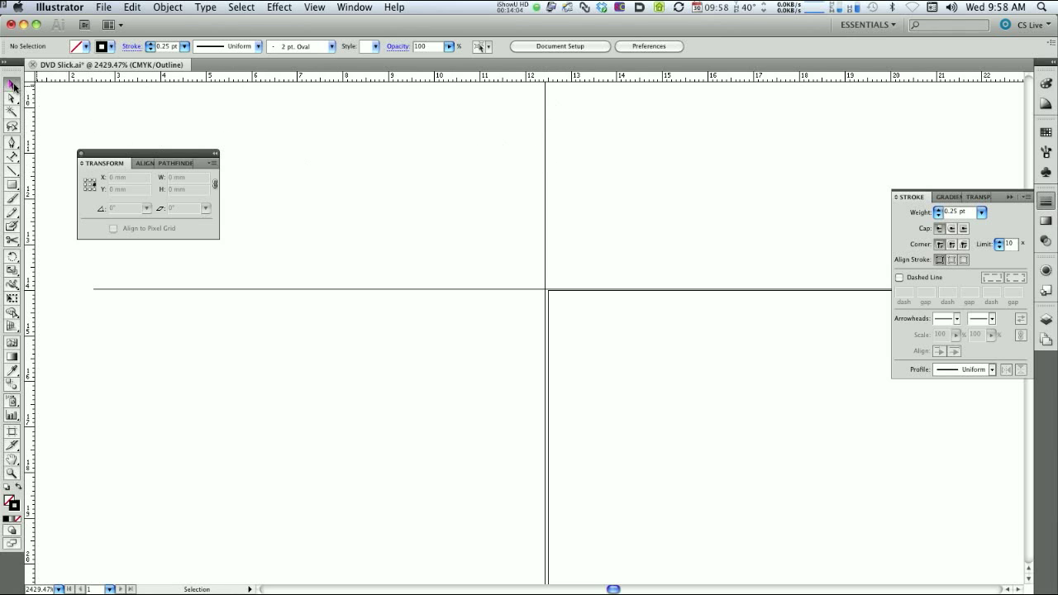
pyautogui.click(544, 132)
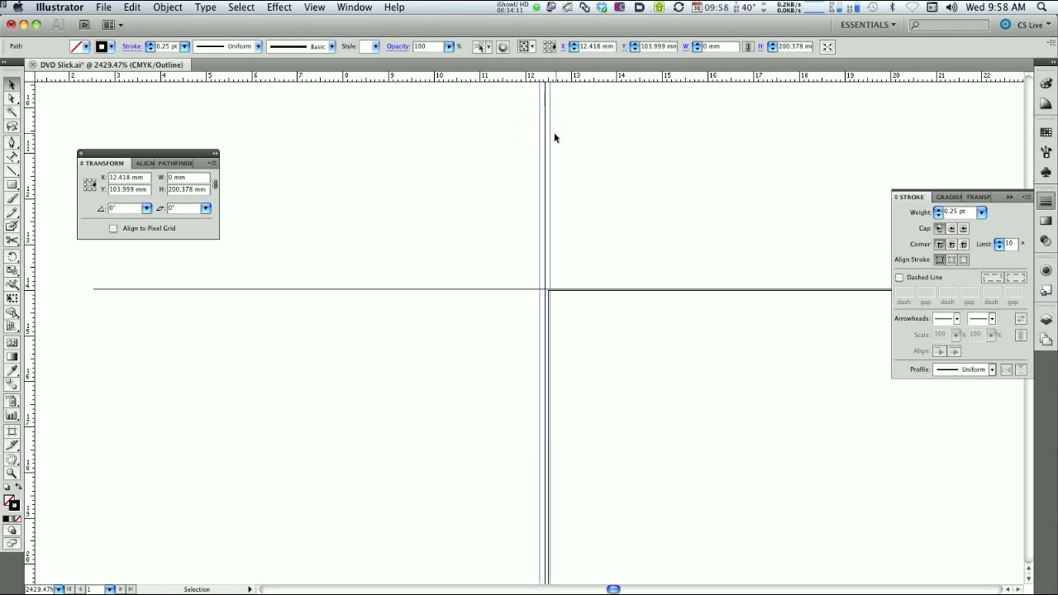
pyautogui.press('Right')
pyautogui.press('Right')
pyautogui.press('Left')
pyautogui.click(544, 149)
pyautogui.moveTo(544, 150); pyautogui.dragTo(548, 151)
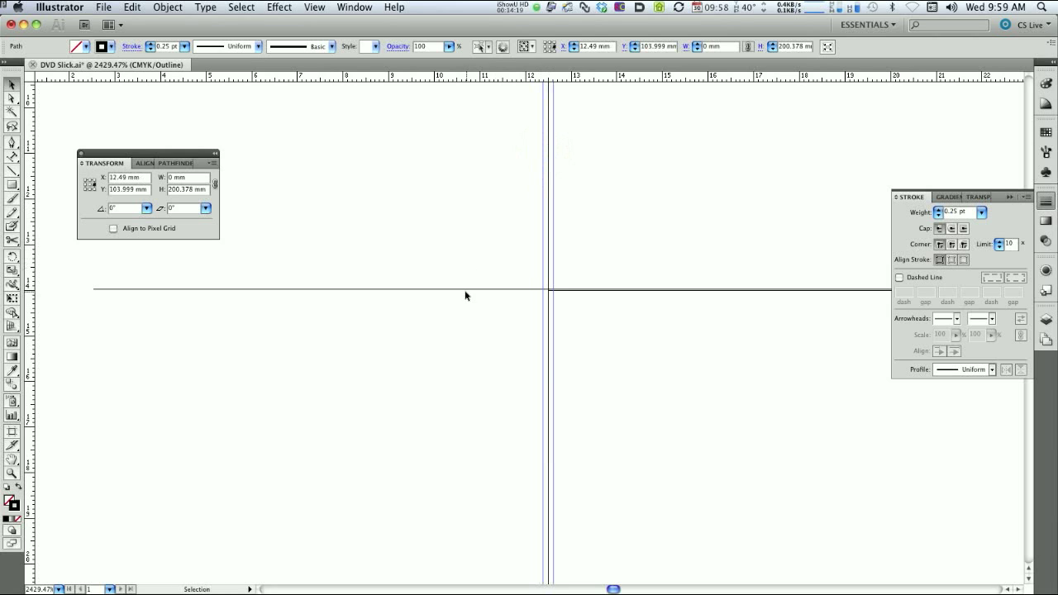
pyautogui.click(466, 289)
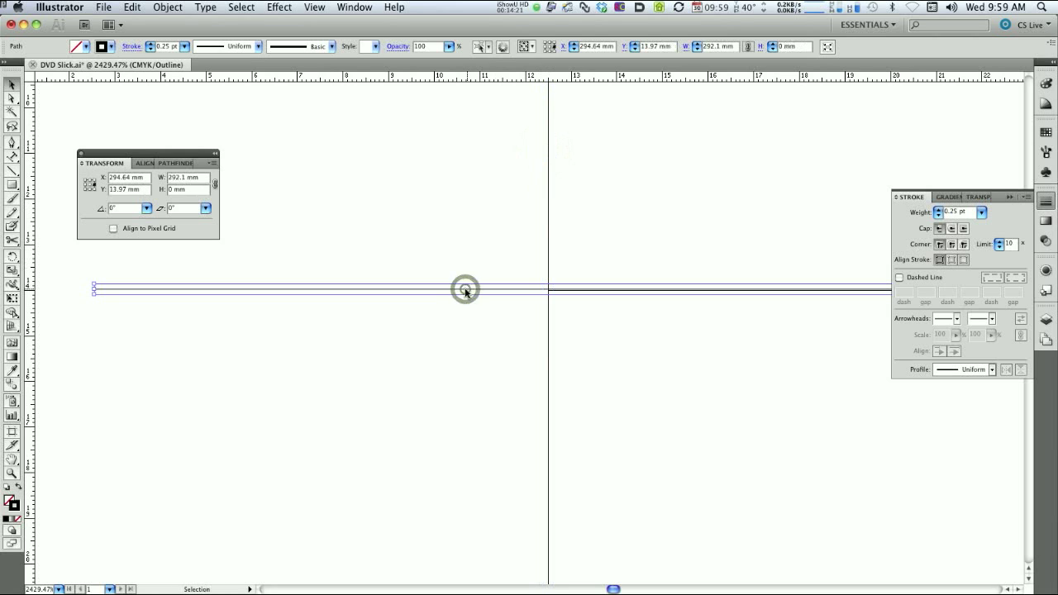
pyautogui.click(466, 291)
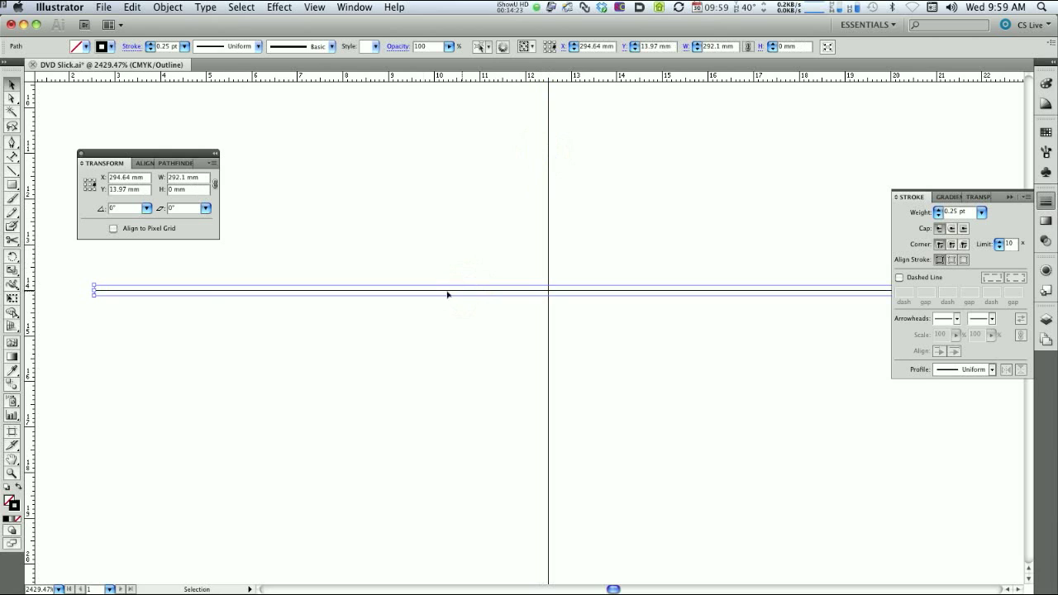
# - Place a copy of the vertical line along the right trim edge at X 284.553 mm
pyautogui.click(436, 340)
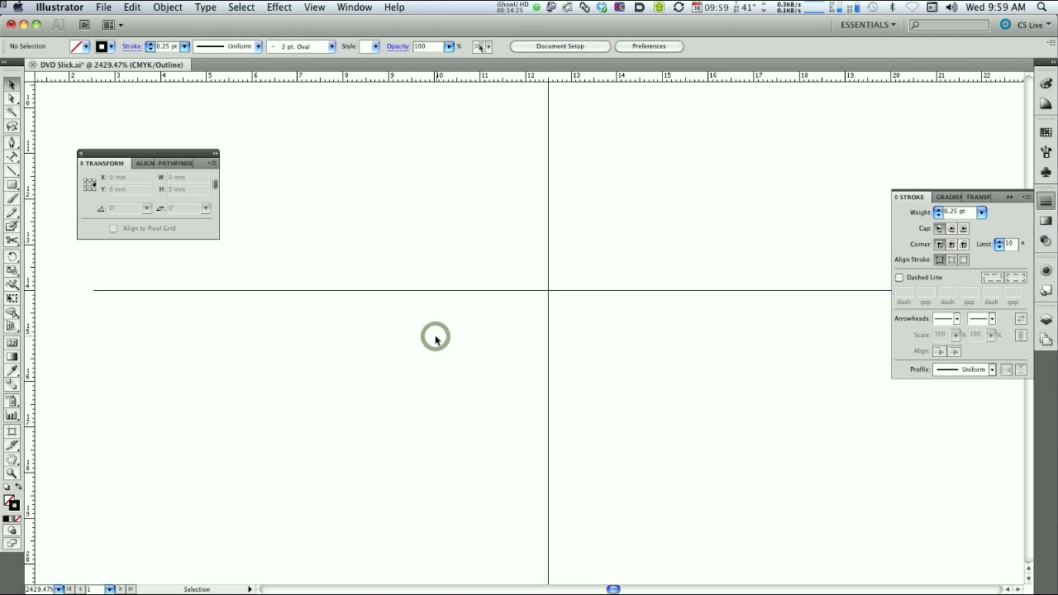
pyautogui.press('super+0')
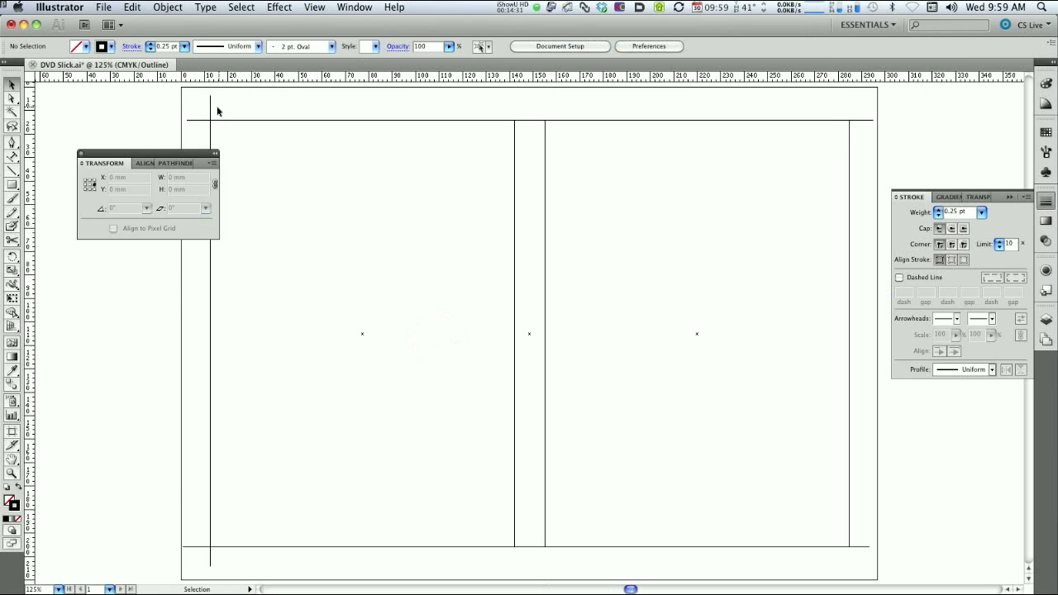
pyautogui.press('shift')
pyautogui.moveTo(210, 108); pyautogui.dragTo(849, 110)
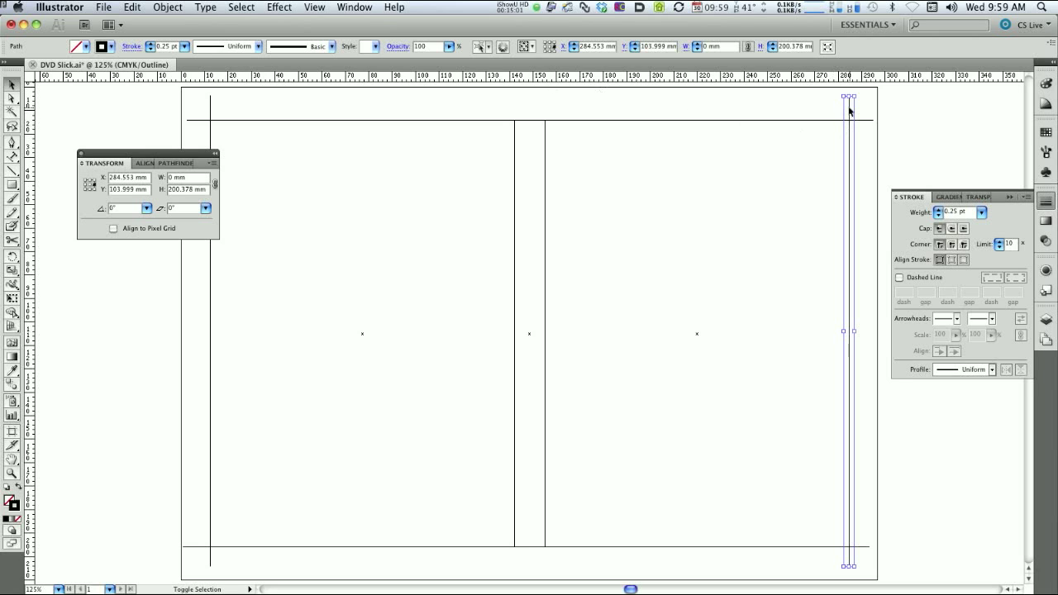
# - Copy the vertical line onto both spine edges, at X 155.013 mm and X 142.03 mm
pyautogui.keyDown('shift'); pyautogui.click(848, 110); pyautogui.keyUp('shift')
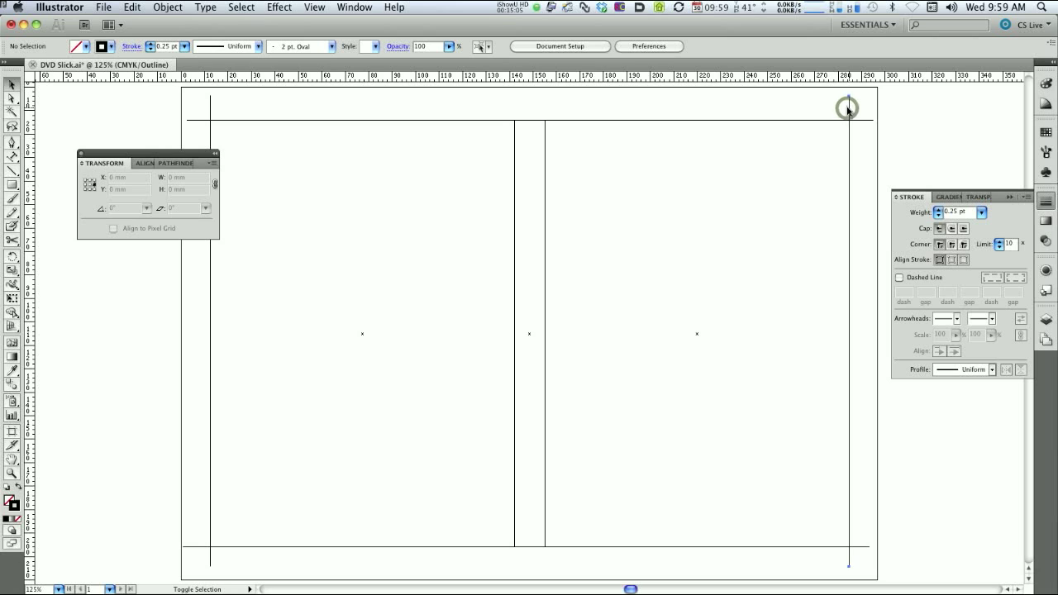
pyautogui.moveTo(848, 110); pyautogui.dragTo(546, 107)
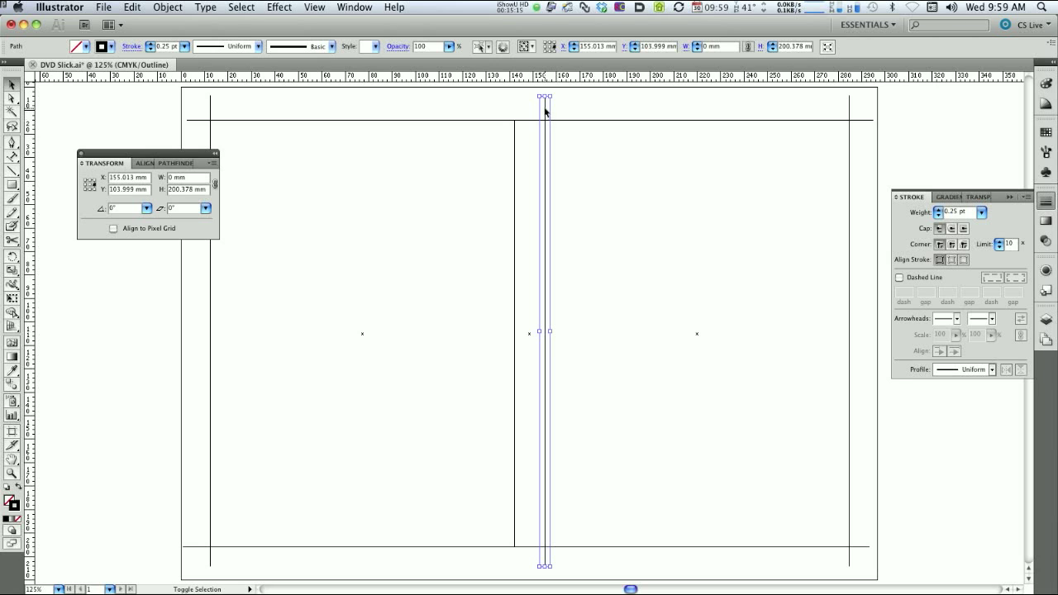
pyautogui.click(542, 110)
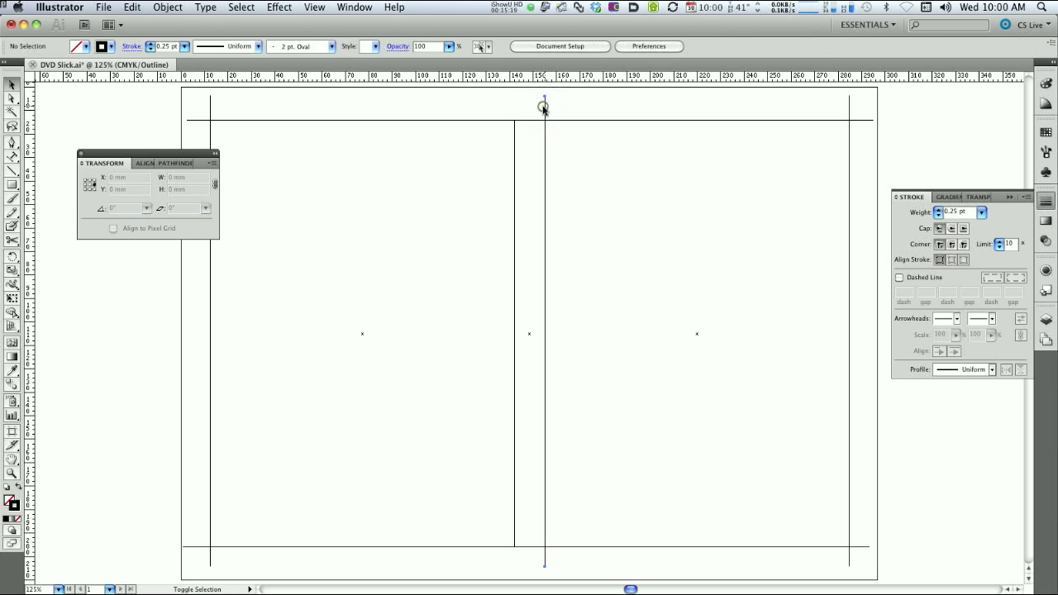
pyautogui.moveTo(543, 107); pyautogui.dragTo(571, 105)
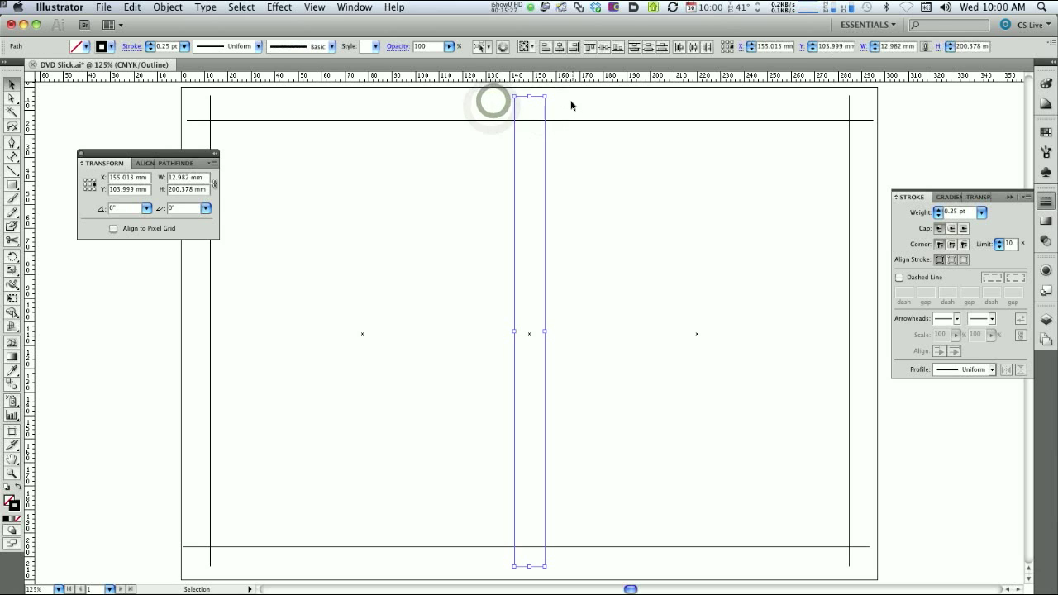
# - Return to Preview view and select the narrow spine rectangle
pyautogui.press('a')
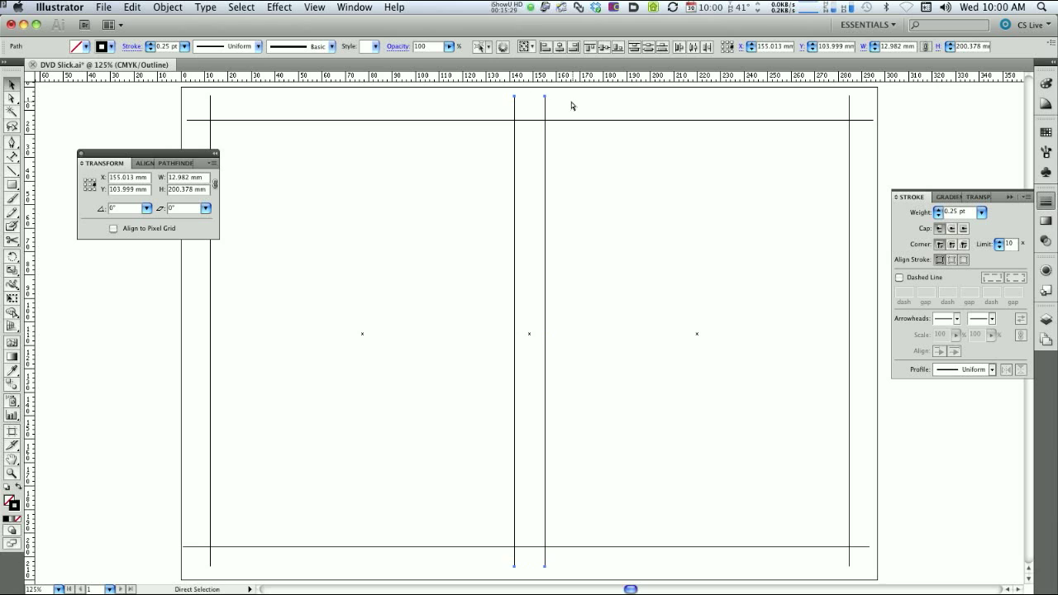
pyautogui.press('super+y')
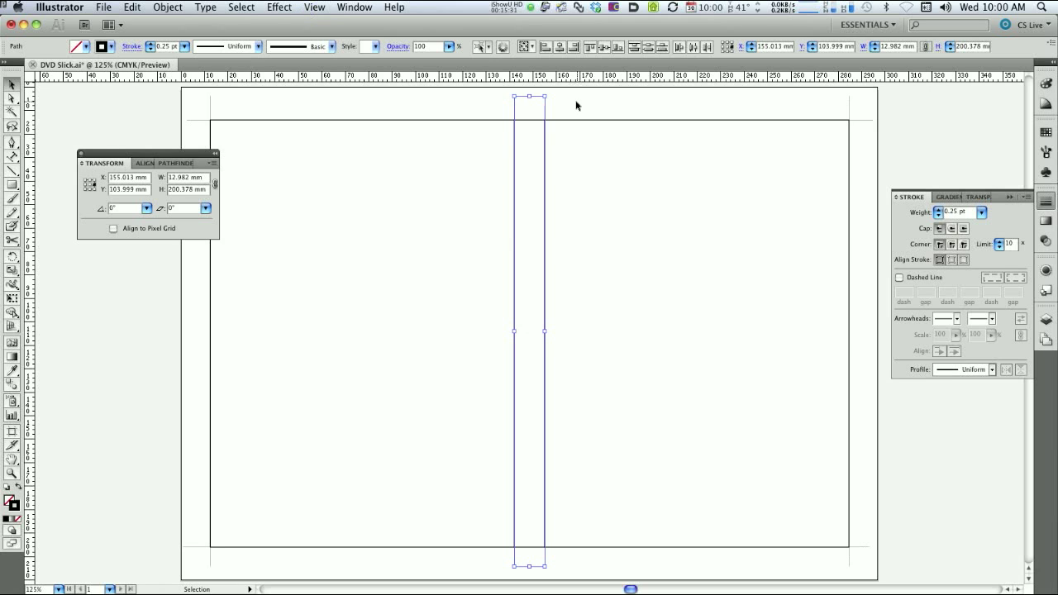
pyautogui.click(613, 98)
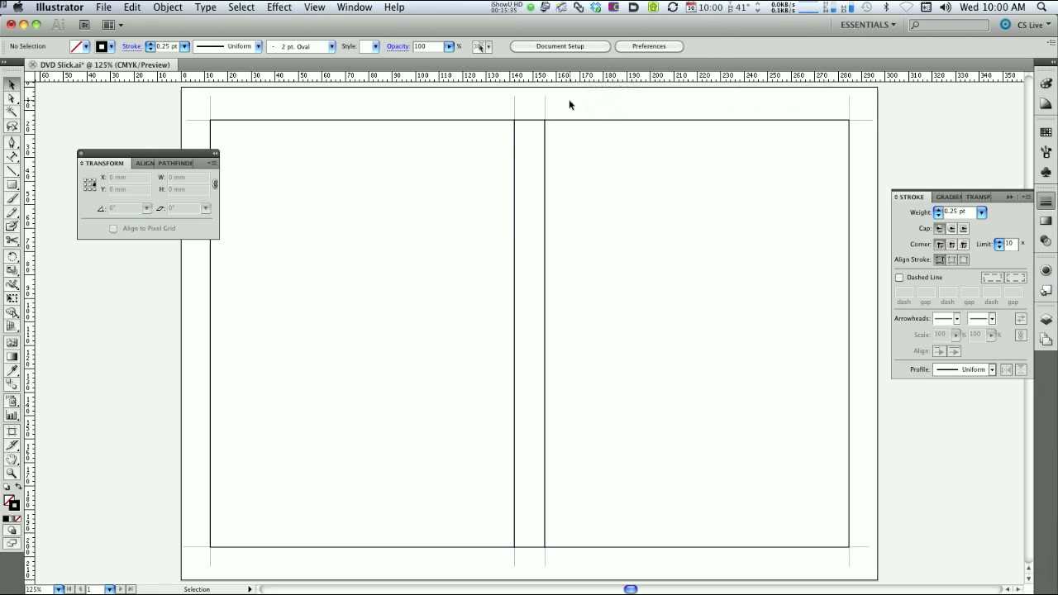
pyautogui.moveTo(559, 102); pyautogui.dragTo(486, 114)
pyautogui.moveTo(486, 113); pyautogui.dragTo(485, 113)
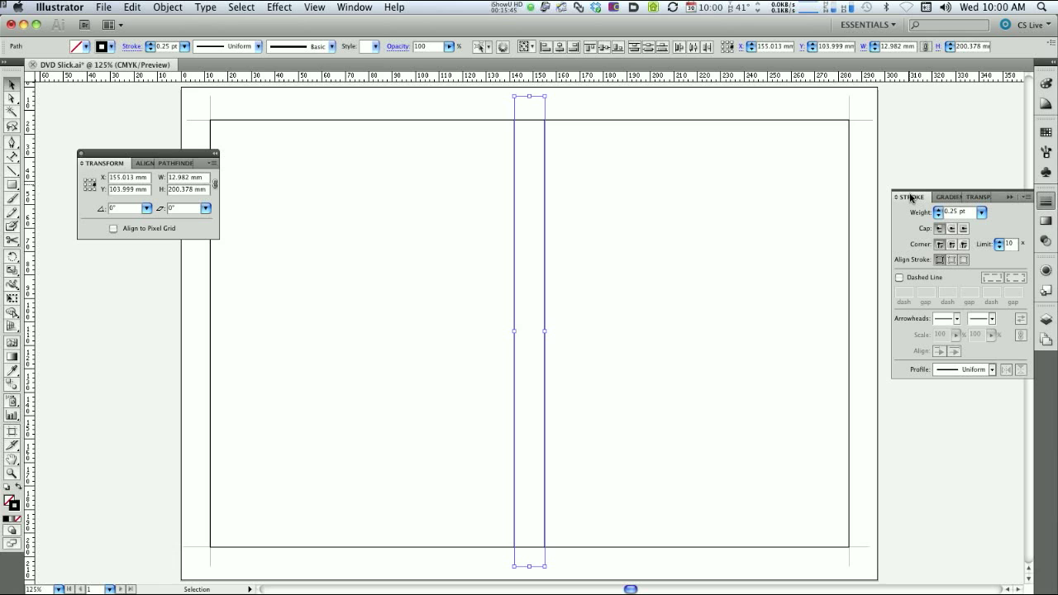
# - Give the spine rectangle a dashed stroke in the Stroke panel and set its dash length
pyautogui.click(370, 7)
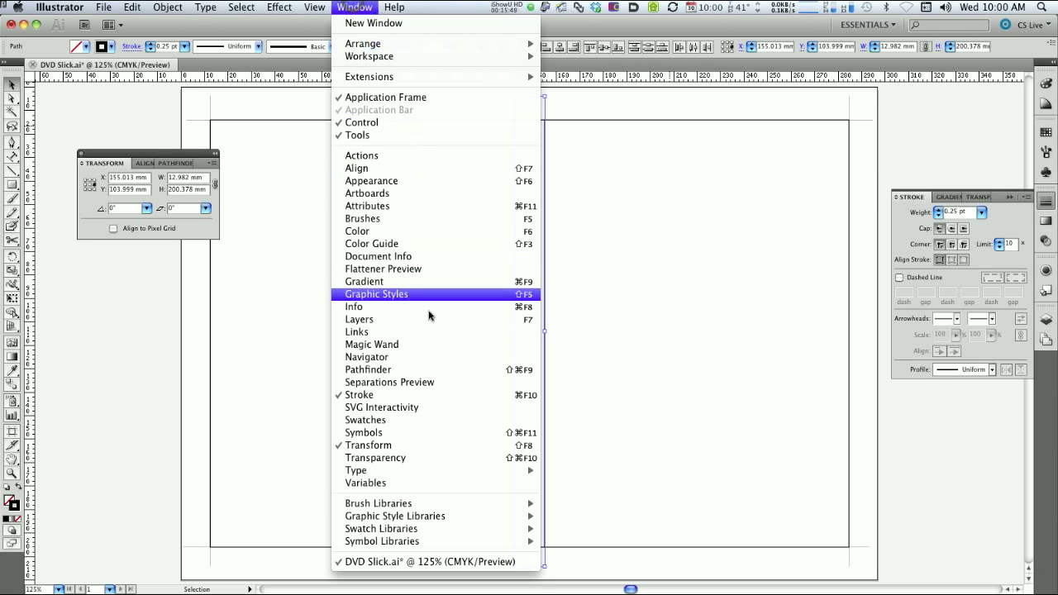
pyautogui.click(944, 333)
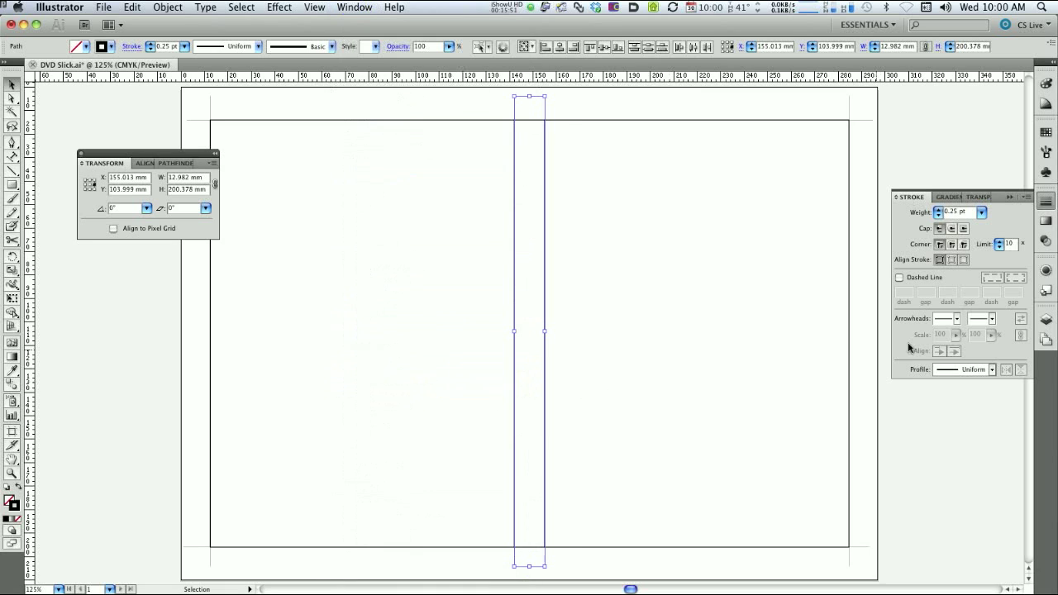
pyautogui.click(900, 278)
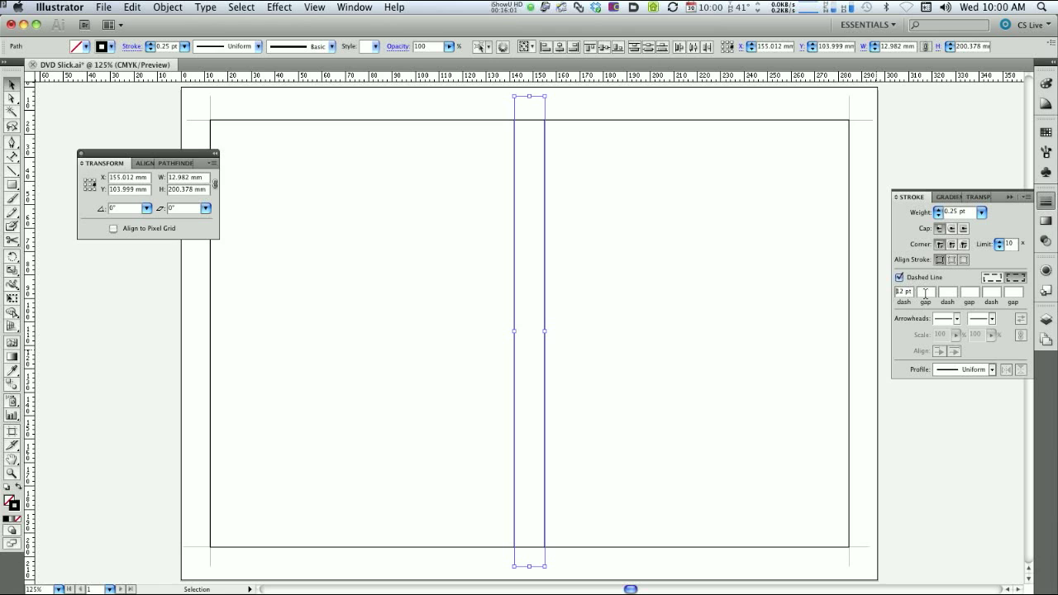
pyautogui.doubleClick(901, 292)
pyautogui.write('4')
pyautogui.click(583, 95)
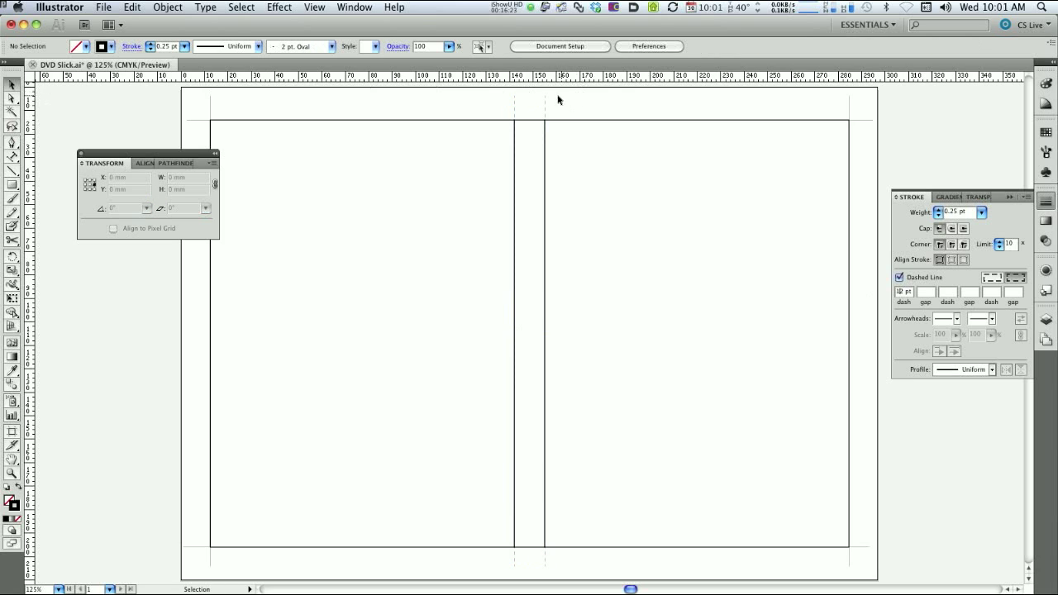
pyautogui.click(498, 139)
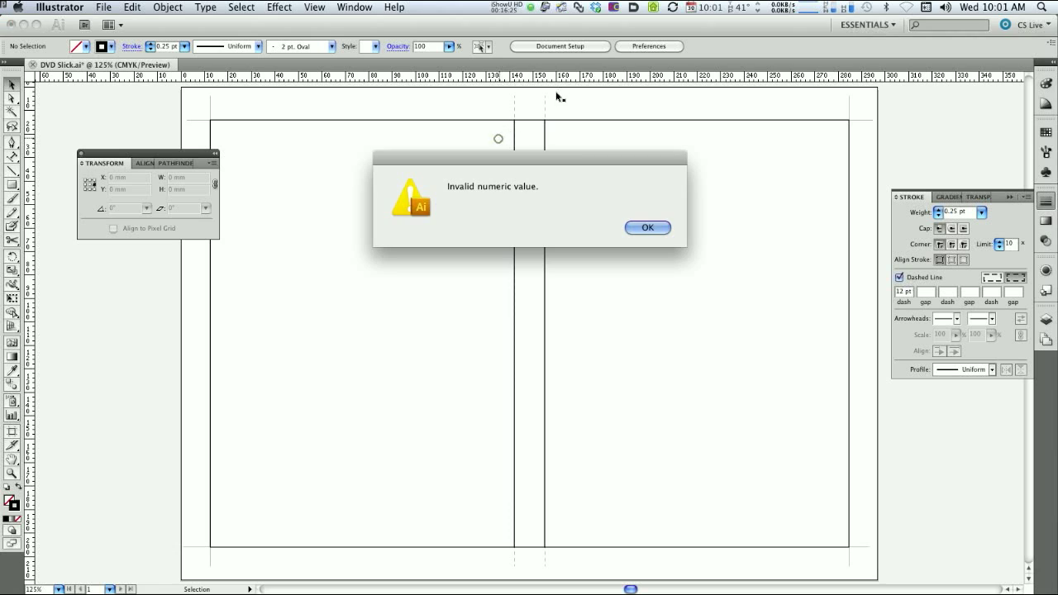
pyautogui.click(638, 228)
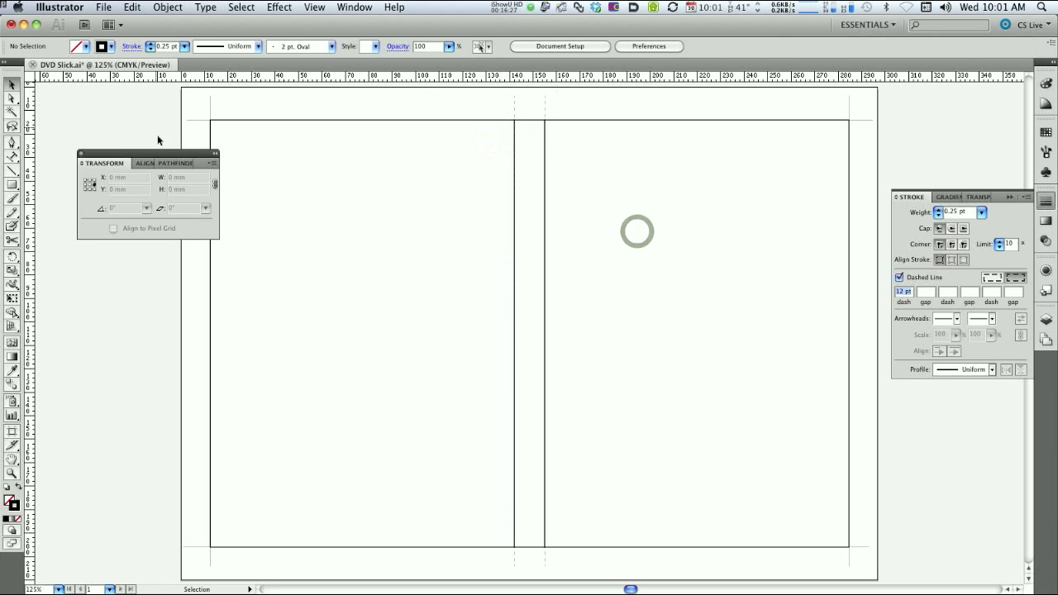
pyautogui.click(12, 473)
pyautogui.moveTo(495, 130); pyautogui.dragTo(562, 92)
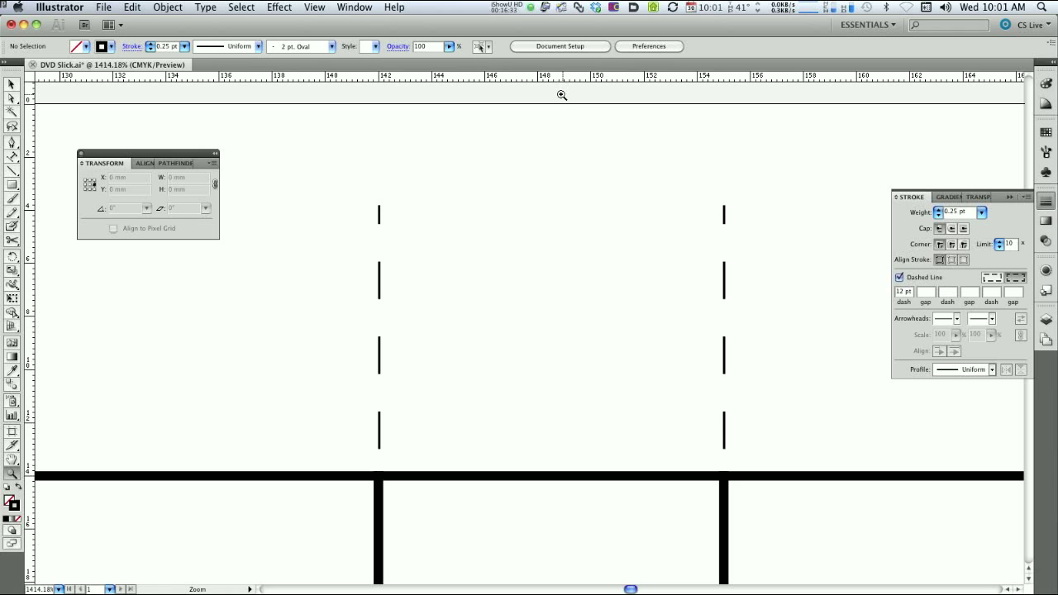
pyautogui.press('super+0')
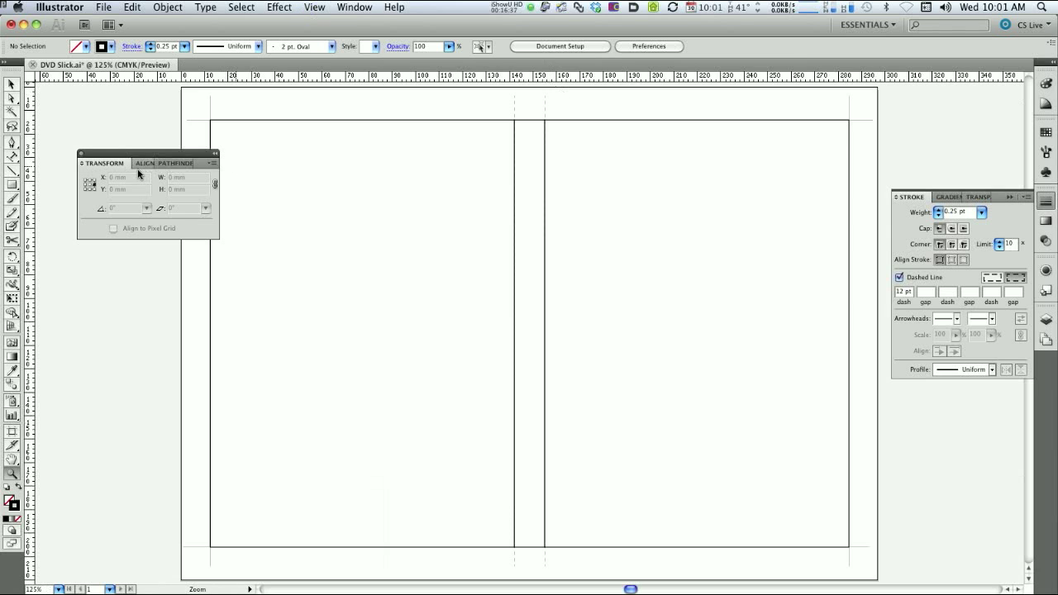
pyautogui.moveTo(166, 161); pyautogui.dragTo(122, 136)
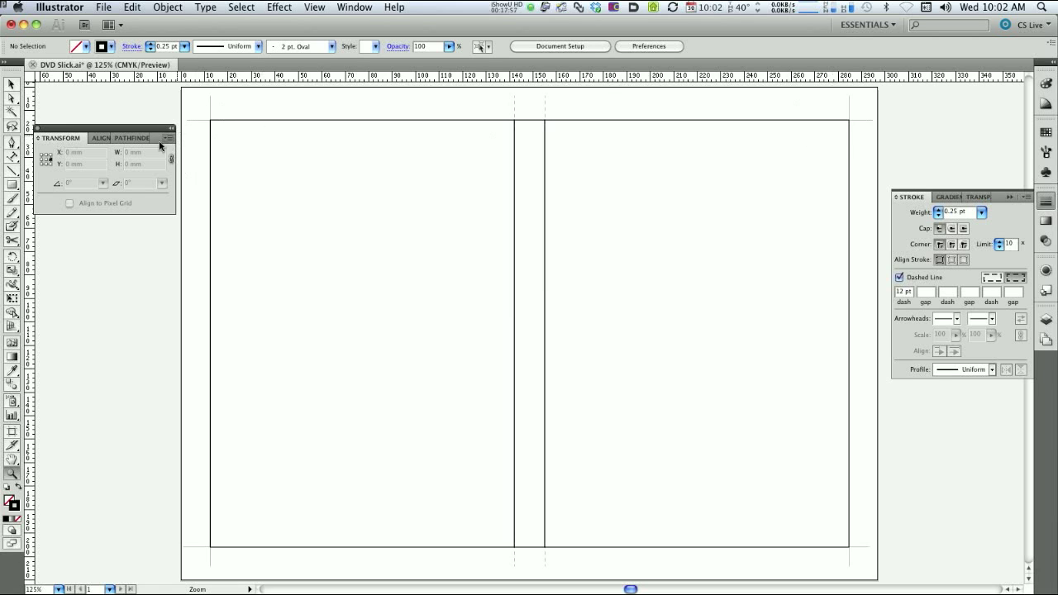
# - Create a rectangle by entering an exact size of 278 mm wide by 188 mm high
pyautogui.click(13, 186)
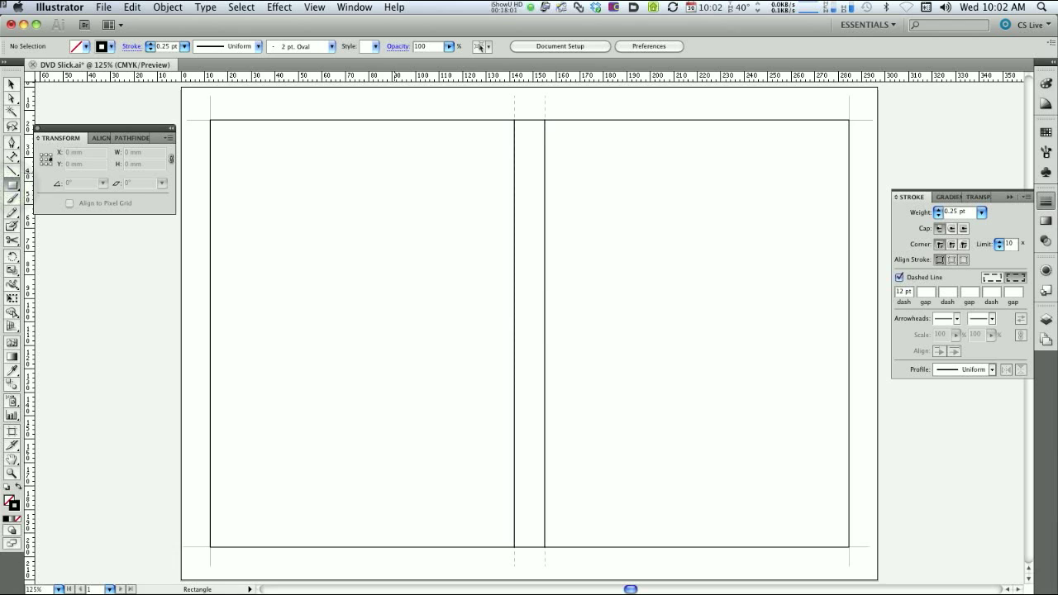
pyautogui.click(393, 172)
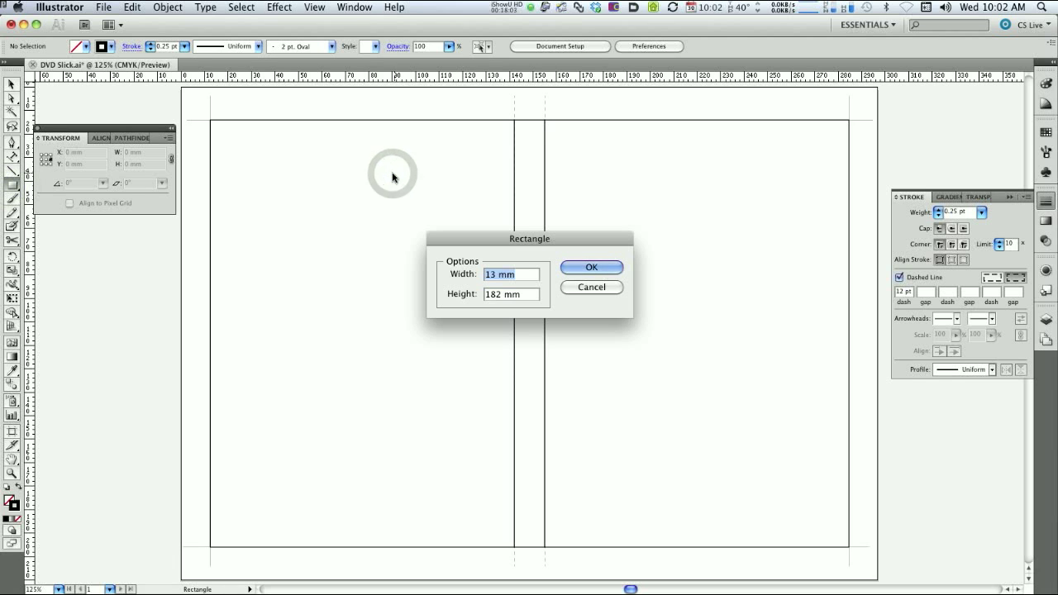
pyautogui.write('278')
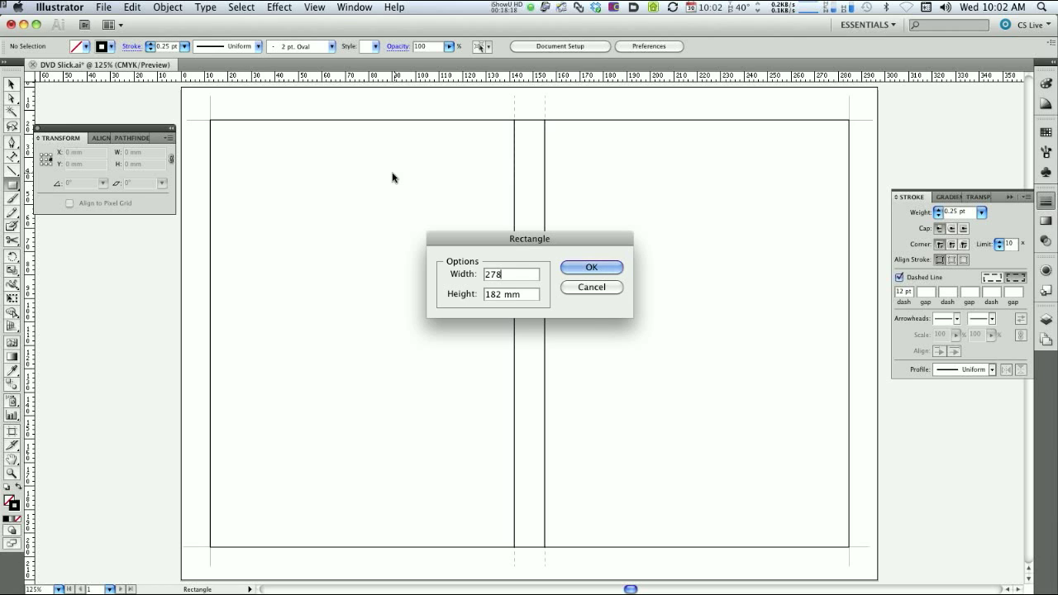
pyautogui.click(499, 295)
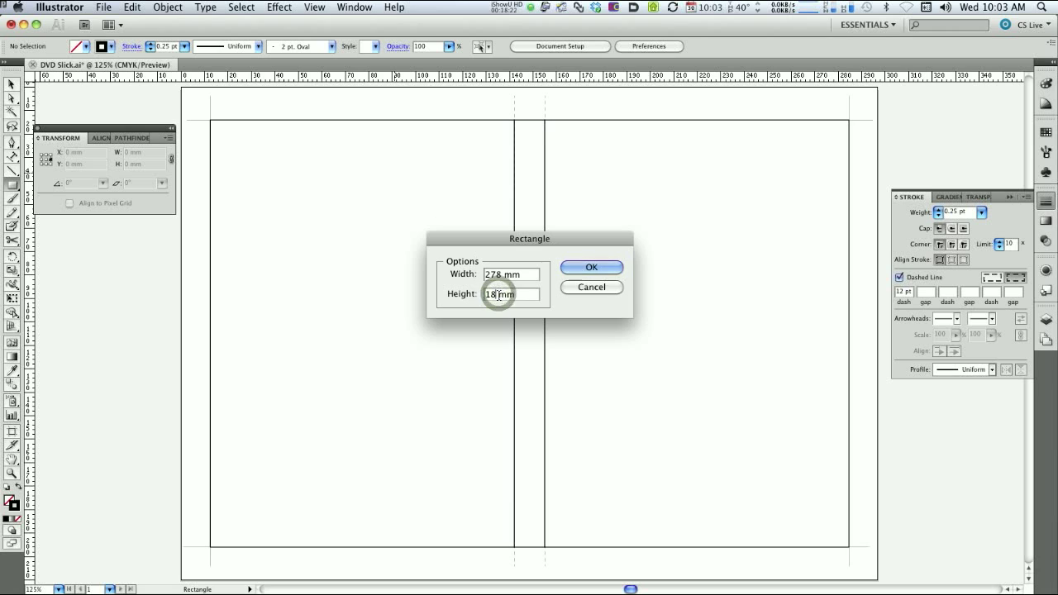
pyautogui.press('BackSpace')
pyautogui.write('8')
pyautogui.press('Return')
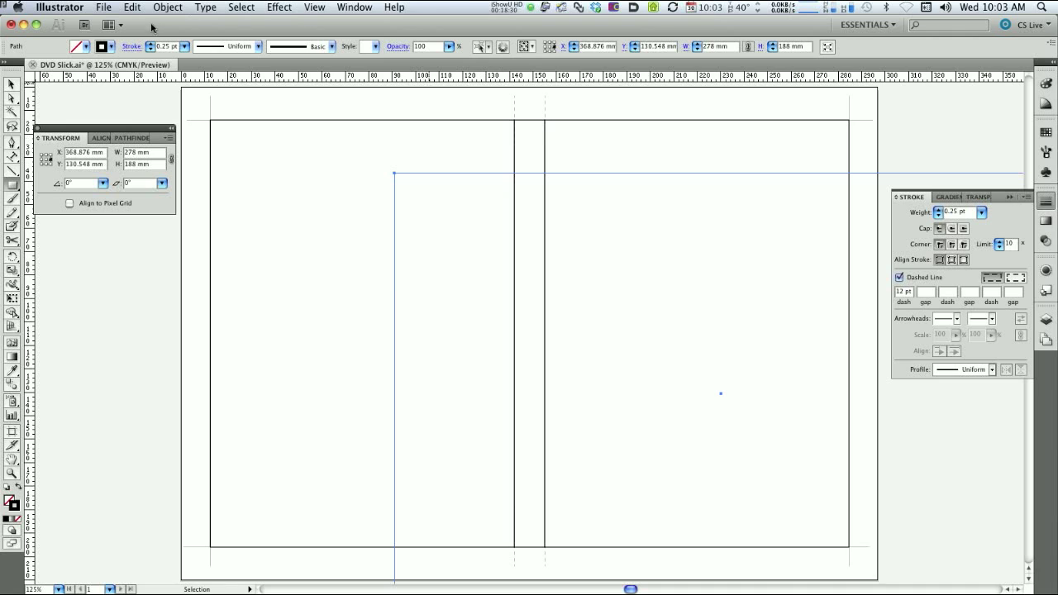
# - Position the rectangle at X 148.5 mm, Y 105 mm using the Transform panel
pyautogui.click(45, 160)
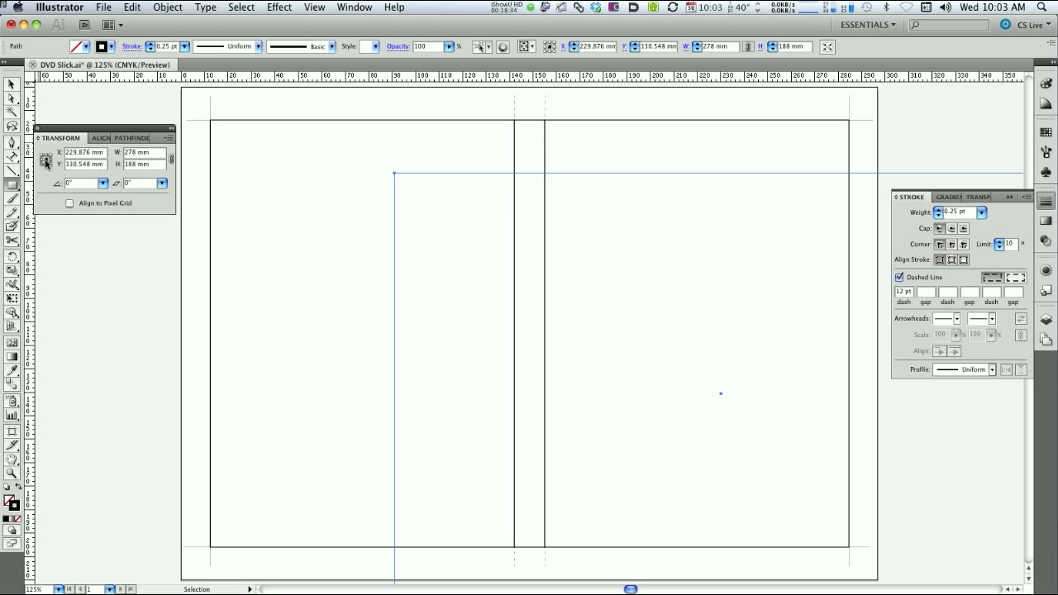
pyautogui.click(106, 152)
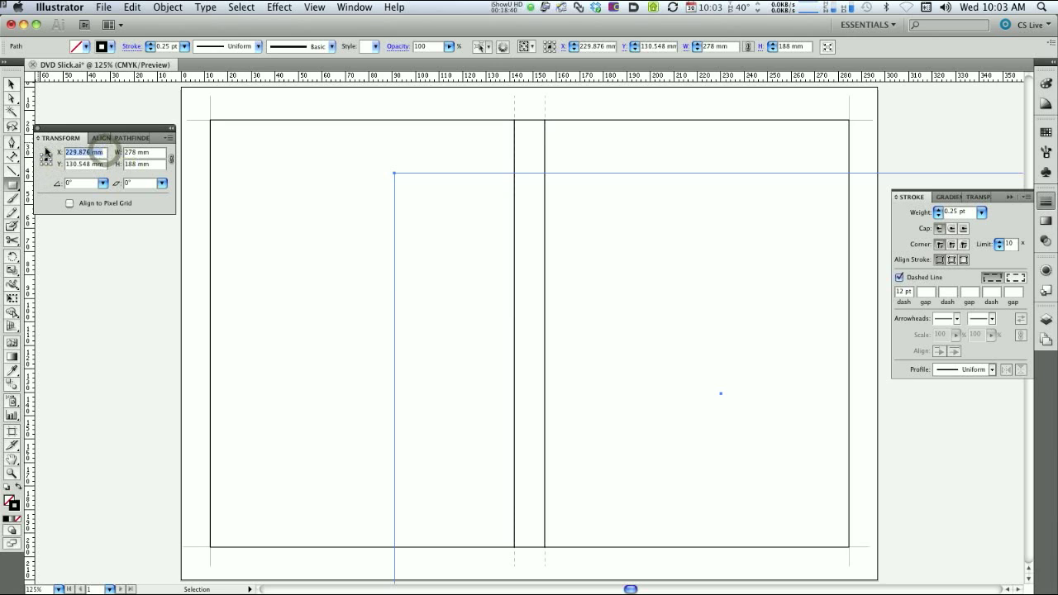
pyautogui.write('148.5')
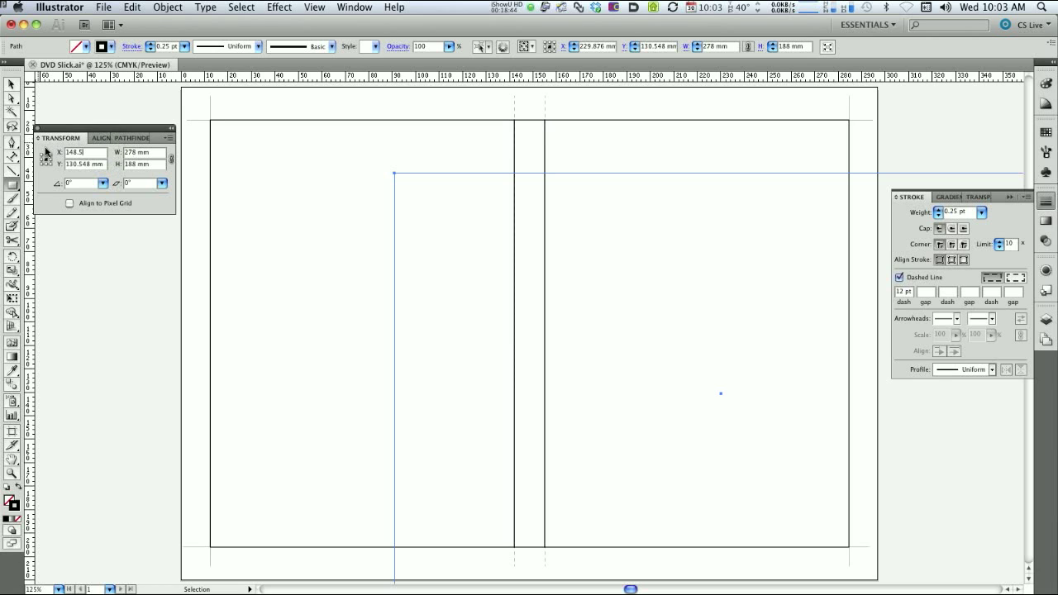
pyautogui.press('Tab')
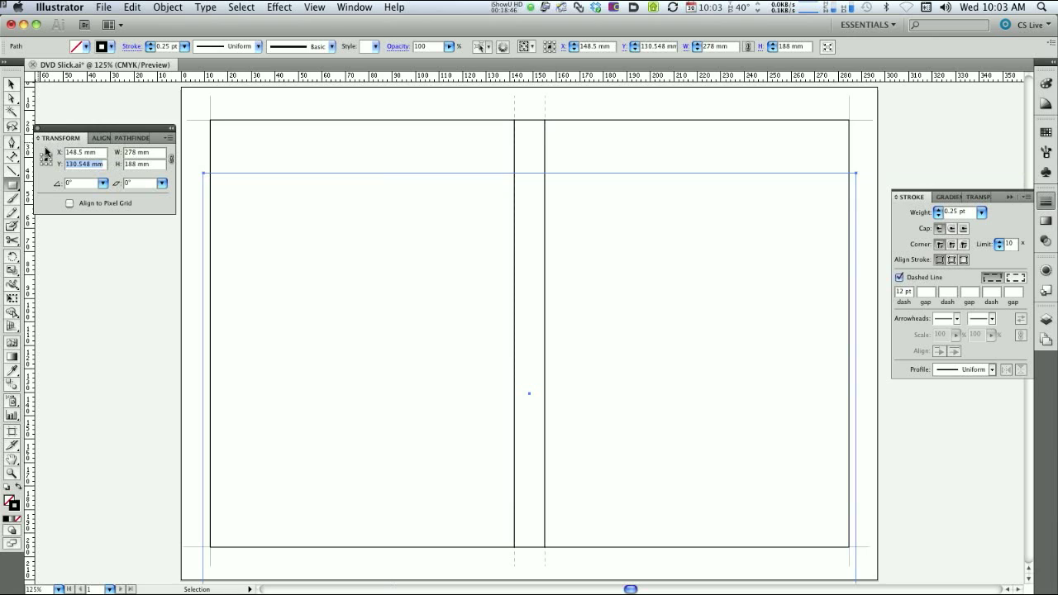
pyautogui.write('105')
pyautogui.press('Return')
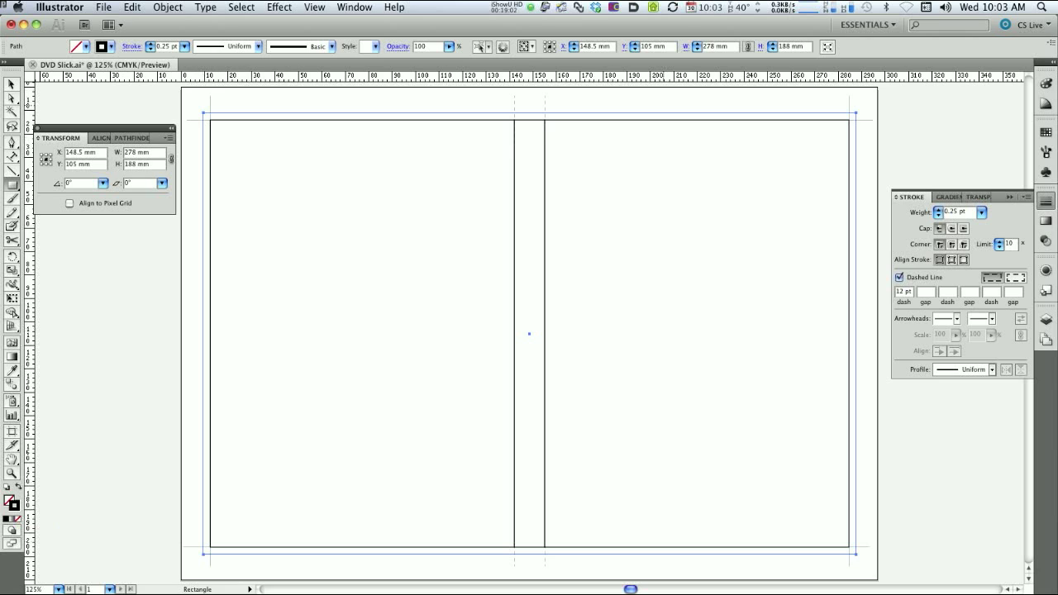
# - Set the bleed rectangle's stroke to None and its fill to white, then deselect it
pyautogui.click(14, 506)
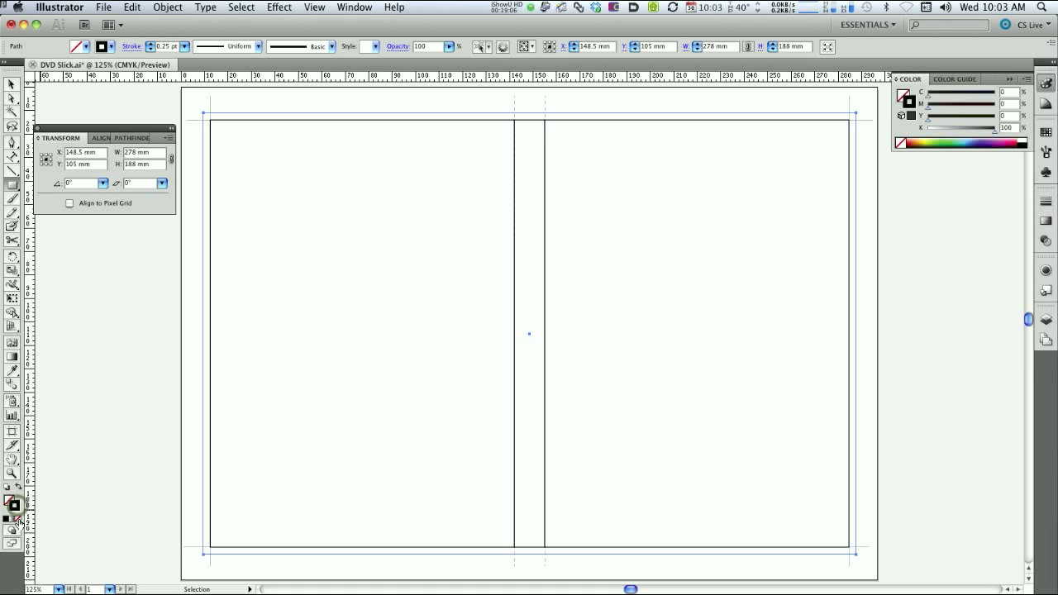
pyautogui.click(18, 518)
pyautogui.click(7, 499)
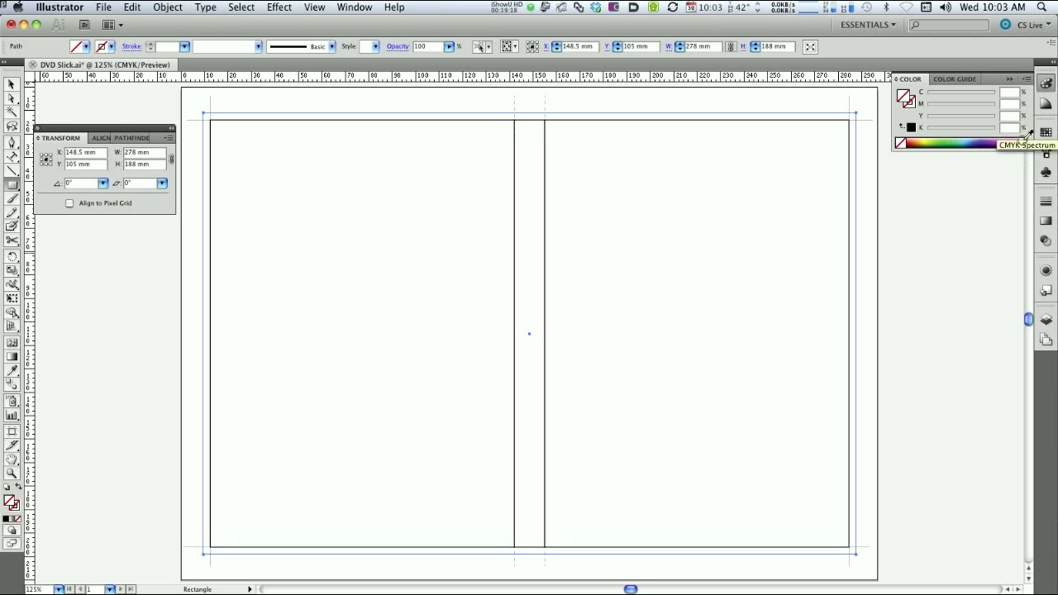
pyautogui.click(1022, 145)
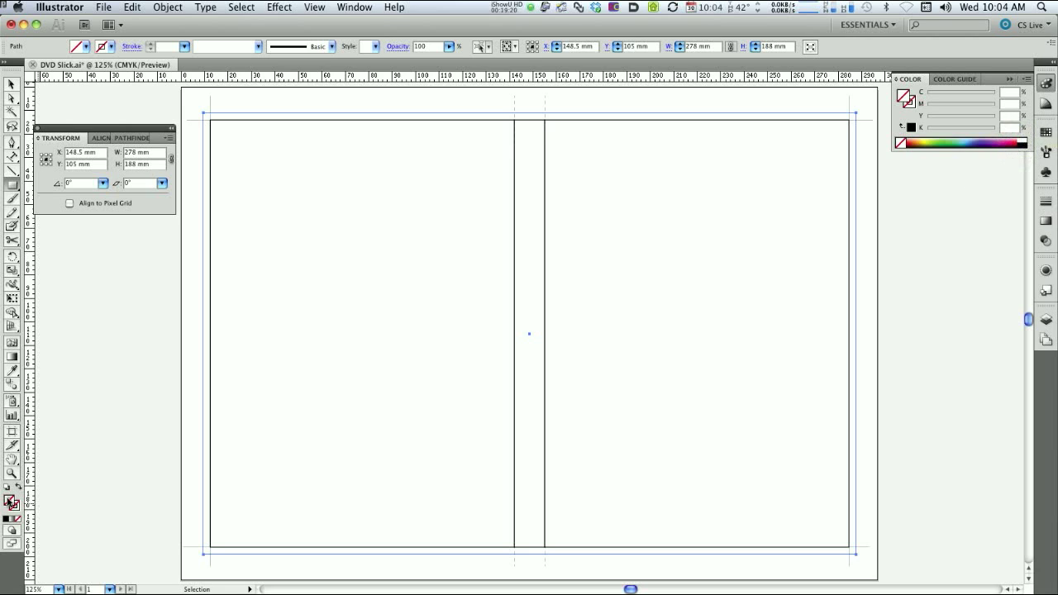
pyautogui.click(1048, 130)
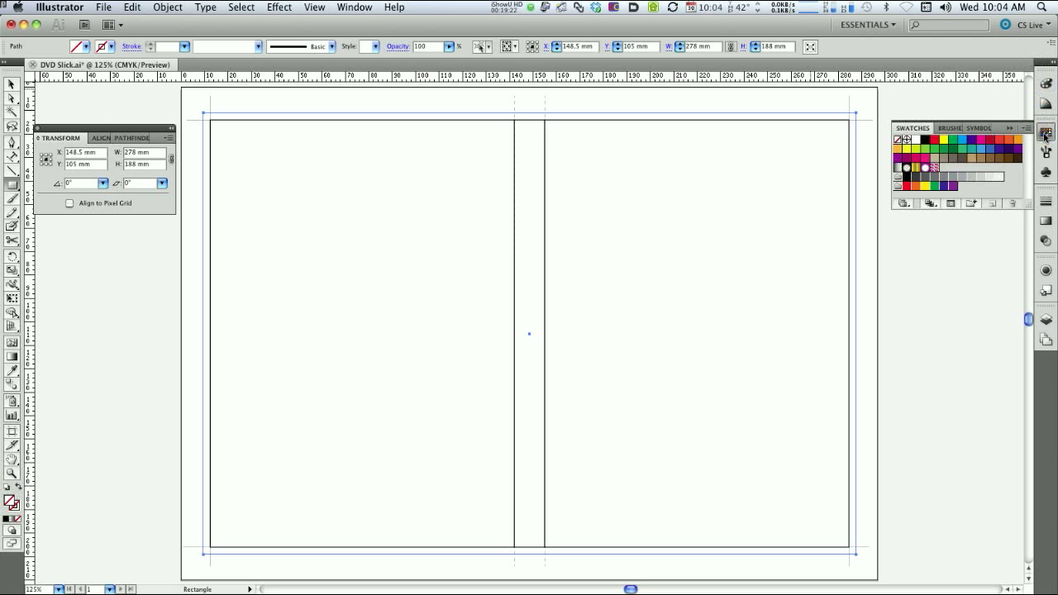
pyautogui.click(915, 141)
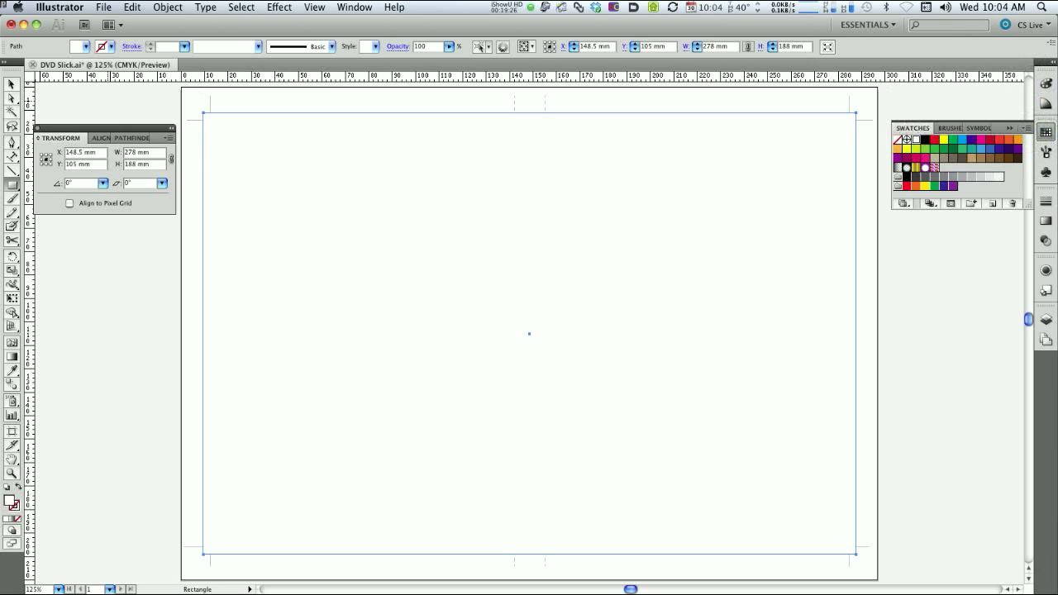
pyautogui.press('super+shift+a')
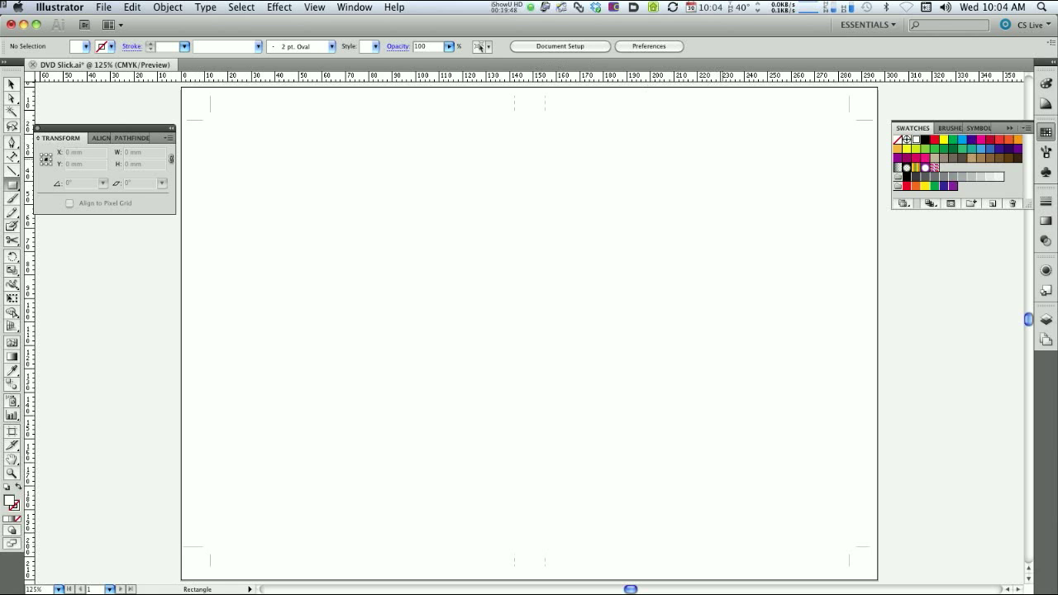
# - Lock the Template layer and save DVD Slick.ai
pyautogui.press('F7')
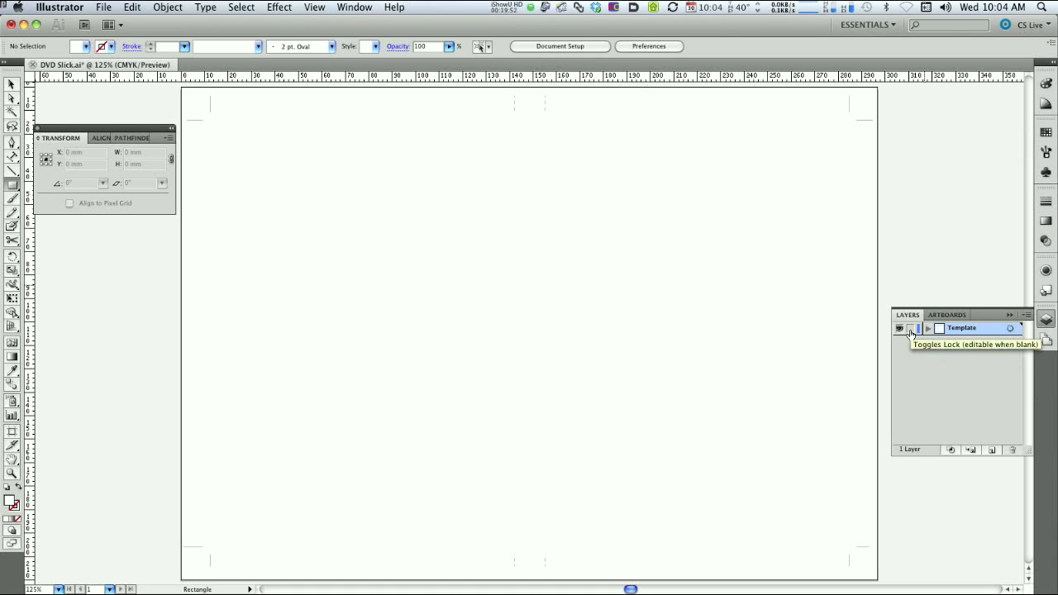
pyautogui.click(910, 329)
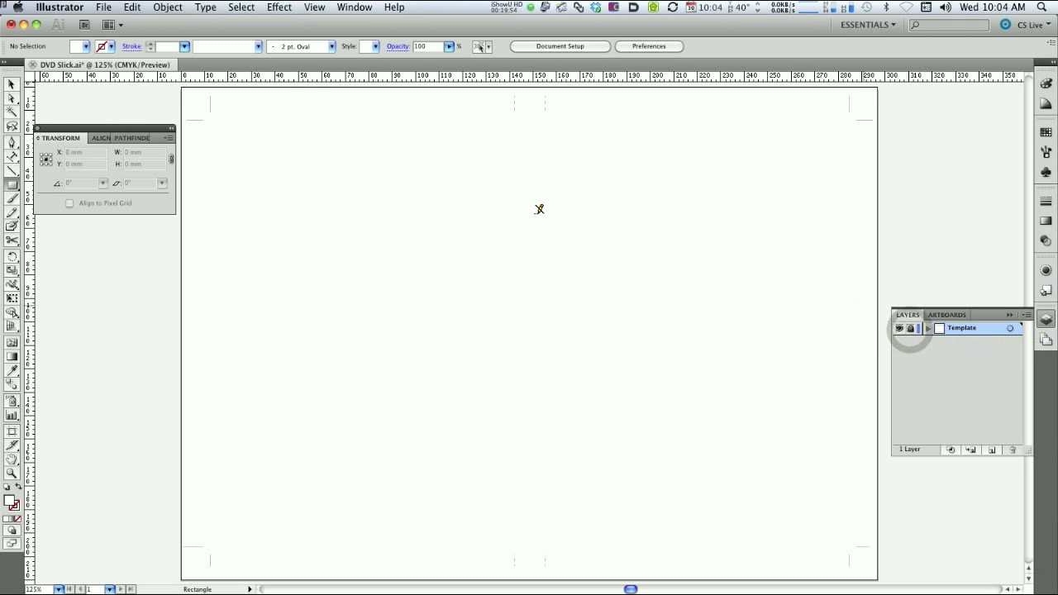
pyautogui.click(101, 7)
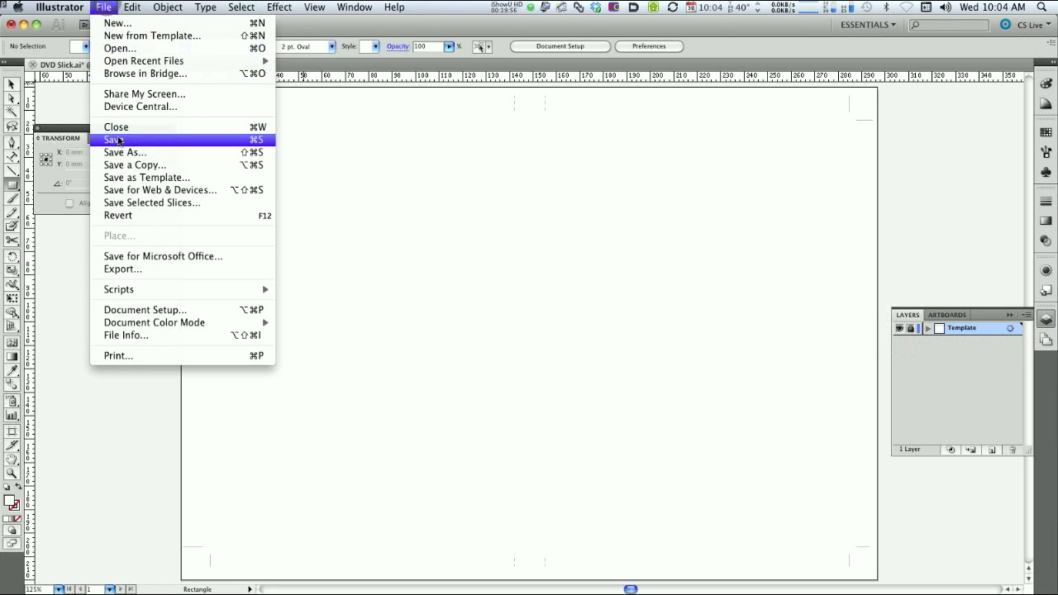
pyautogui.click(128, 144)
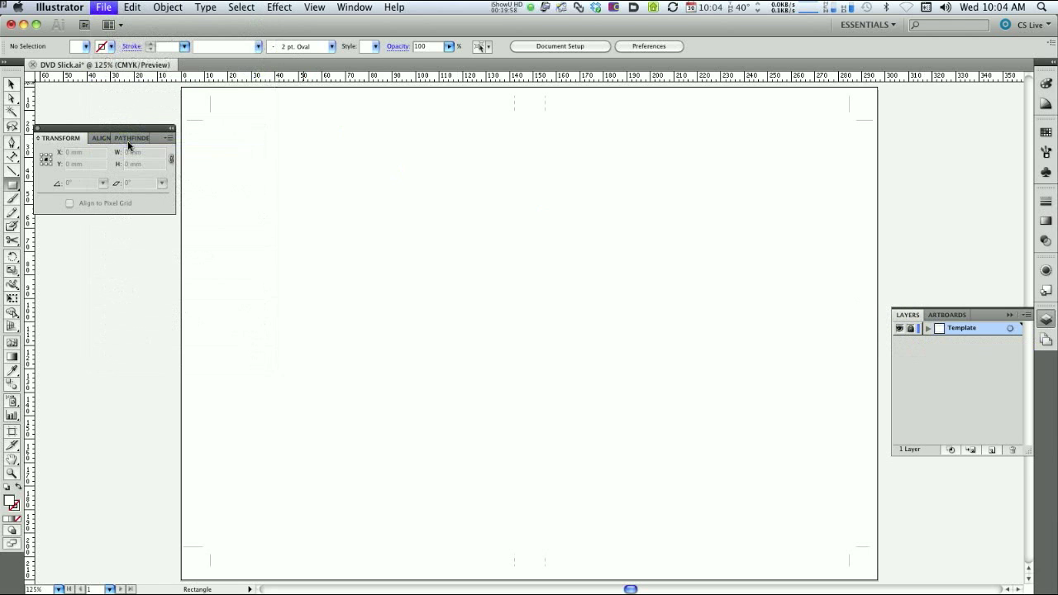